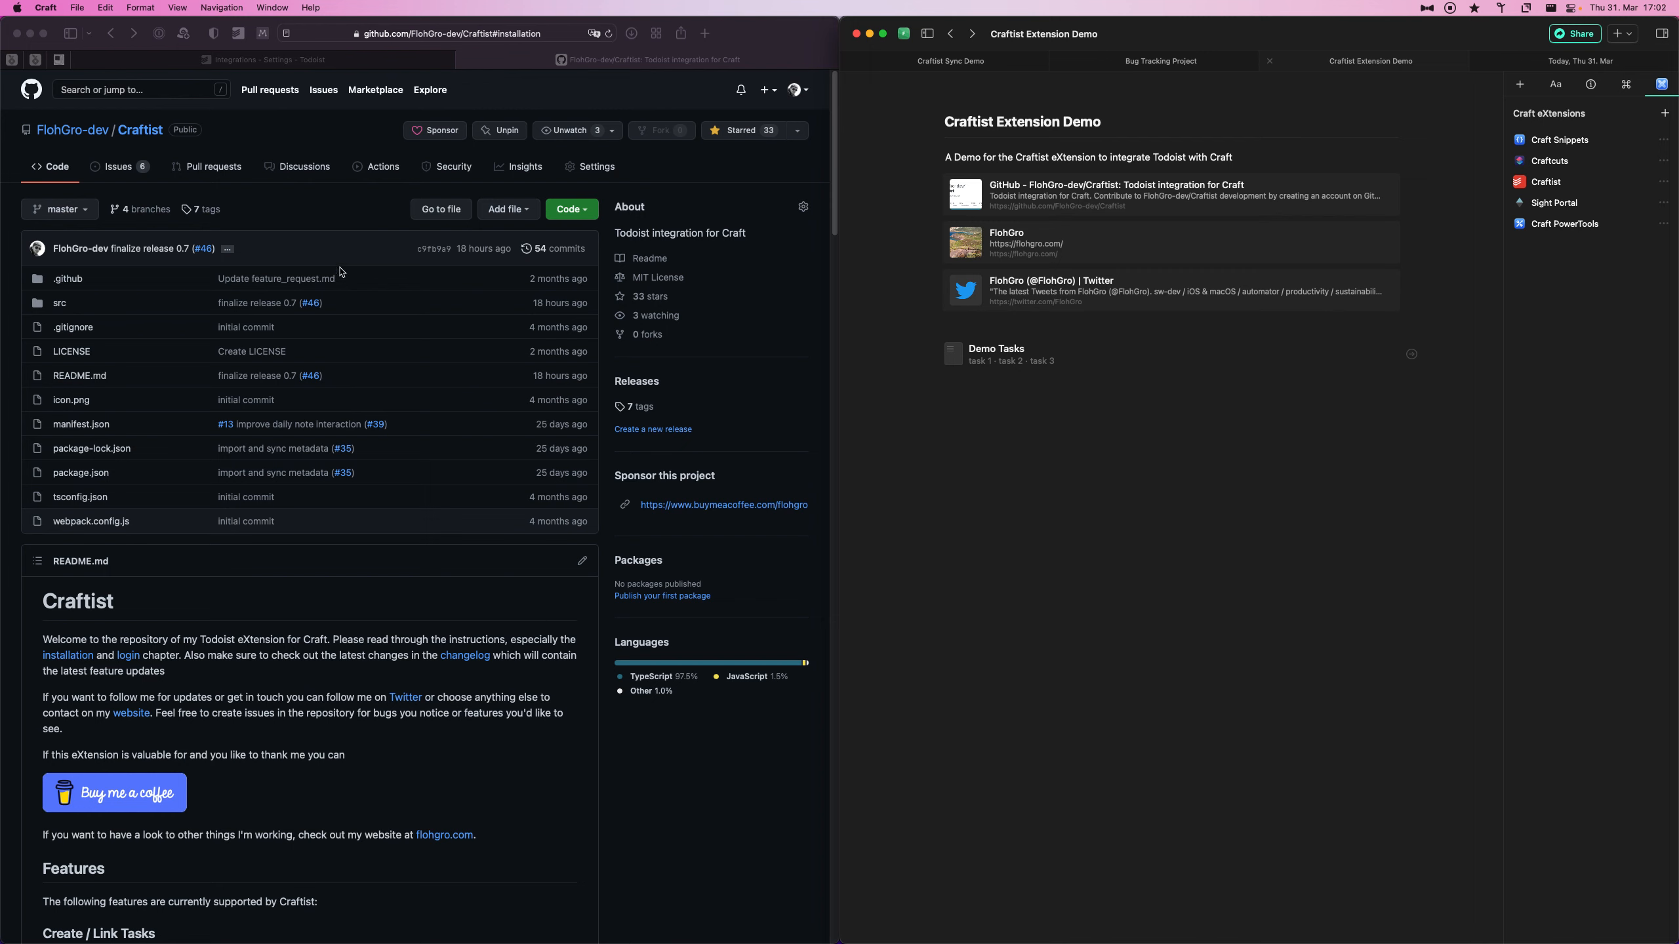
Review the changelog and installation notes in the Craftist repository's README, and open the latest release page.
left_click(125, 132)
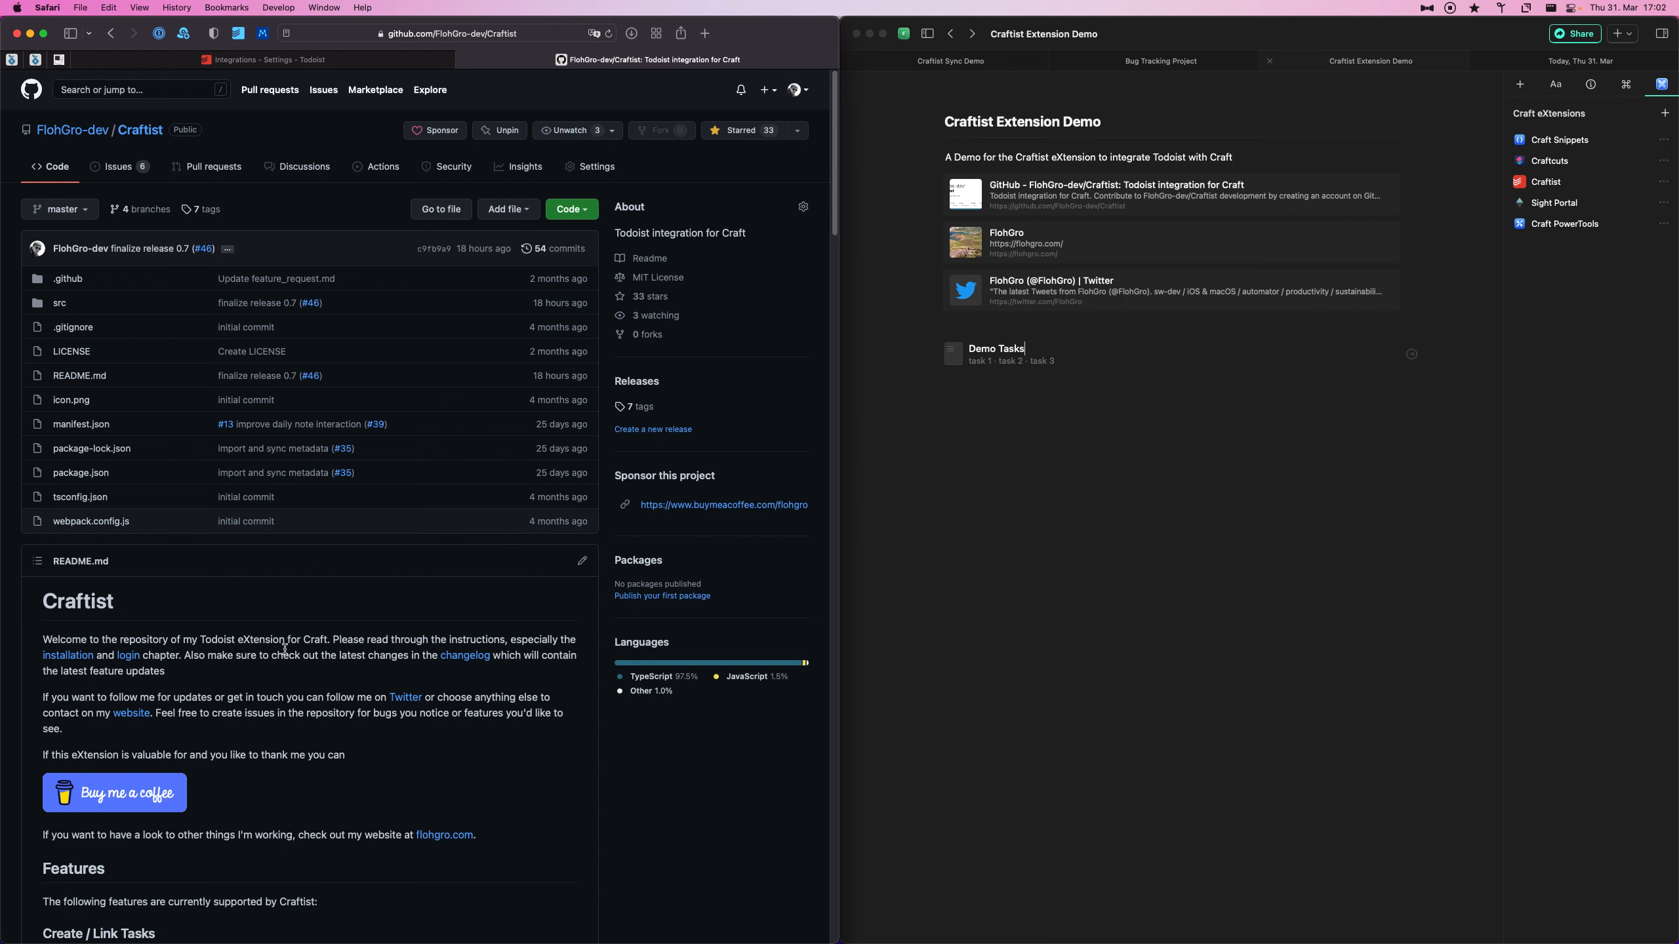
scroll(272, 657, "down", 5)
scroll(264, 657, "up", 3)
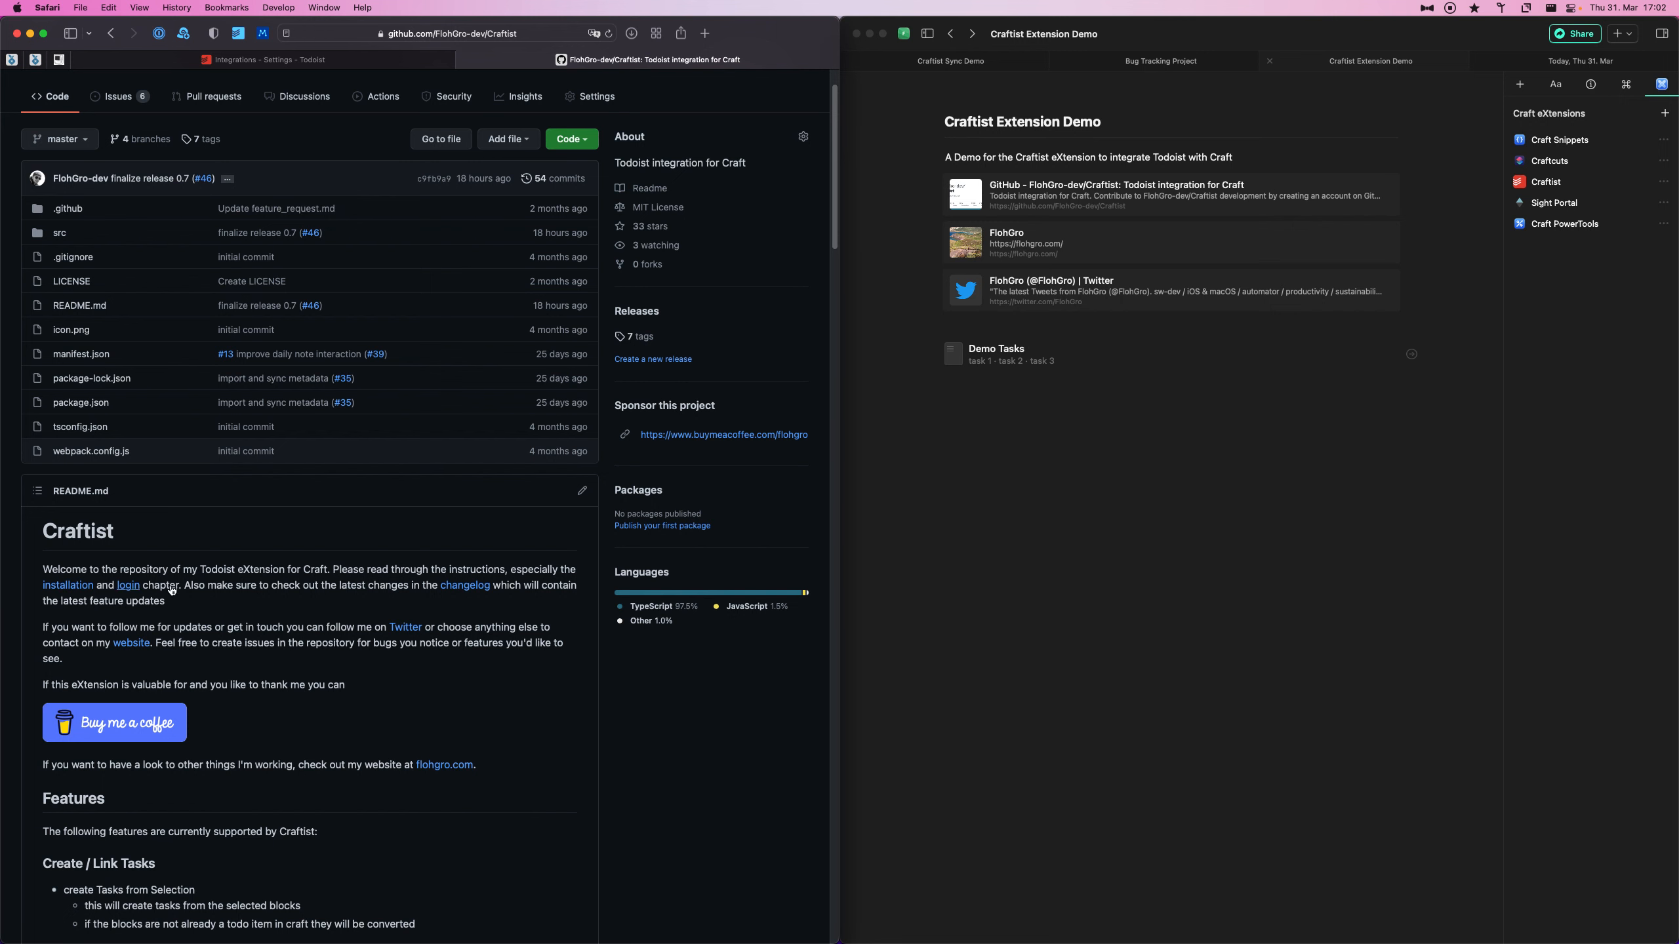
left_click(450, 589)
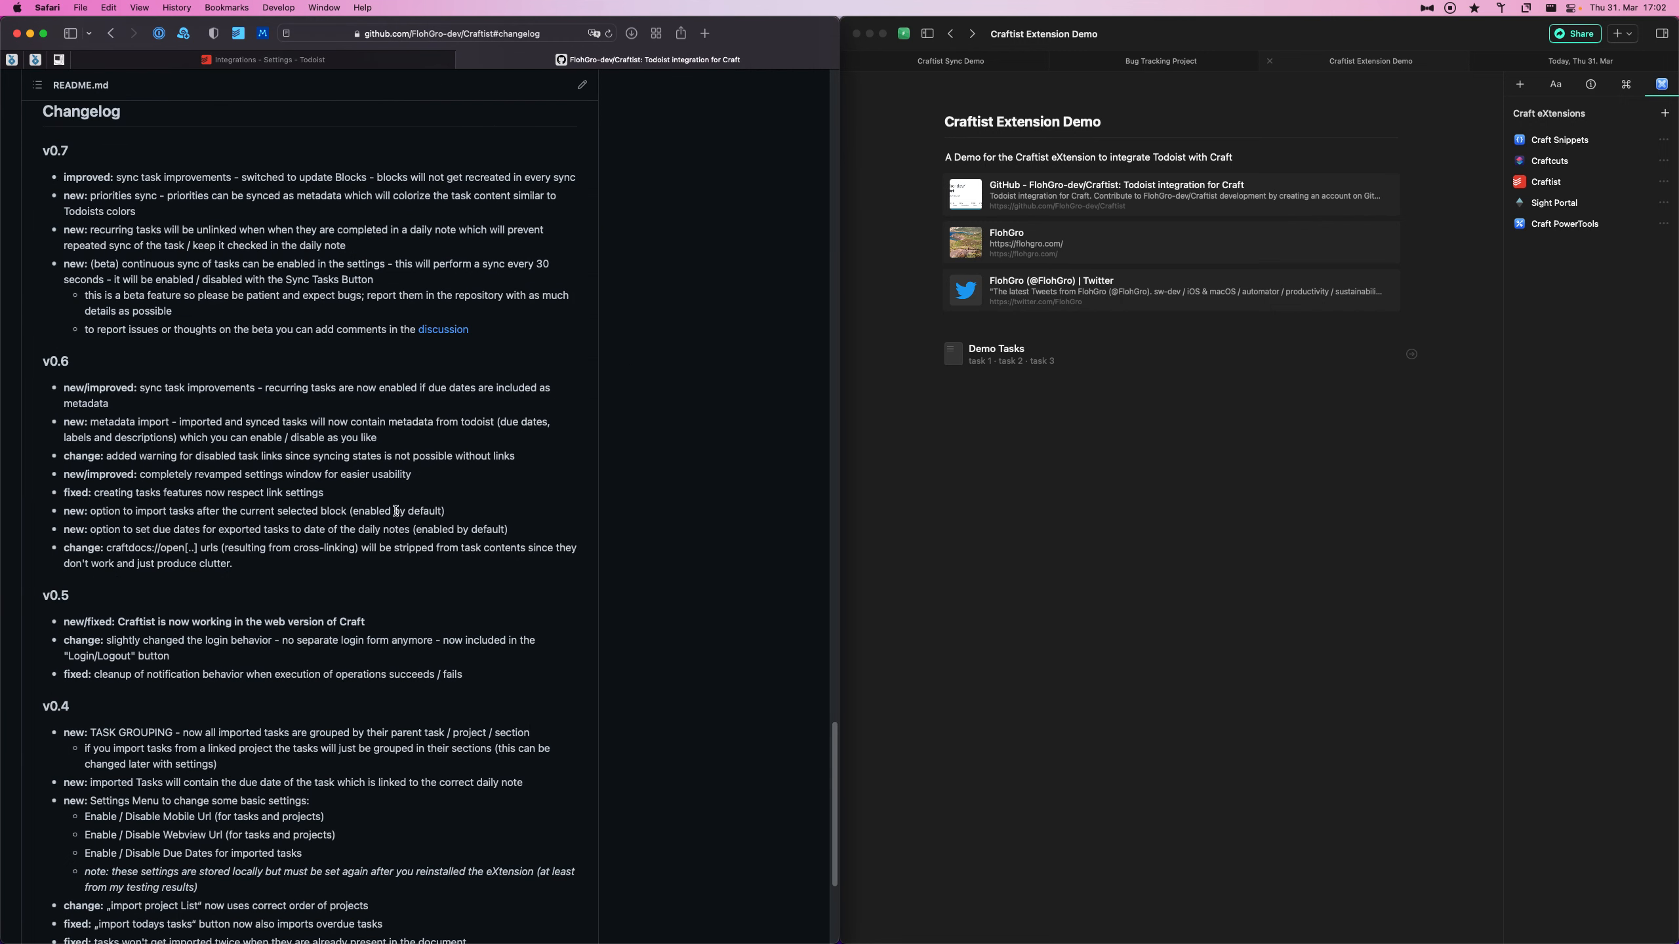
scroll(395, 510, "down", 5)
scroll(376, 523, "up", 10)
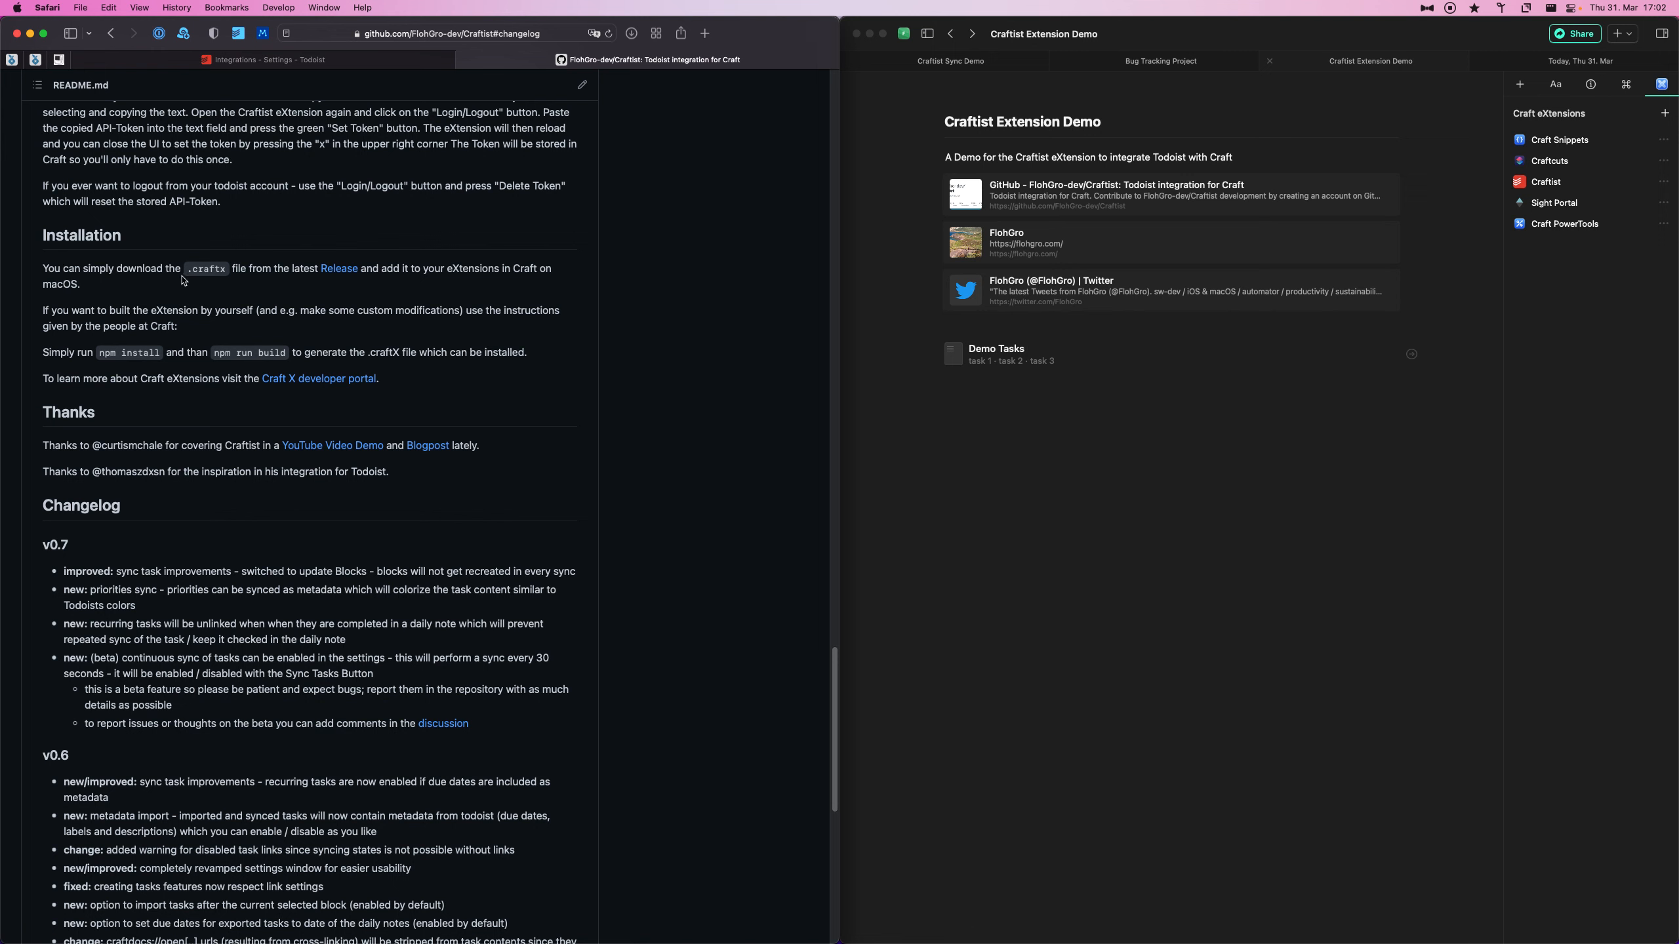
left_click(332, 270)
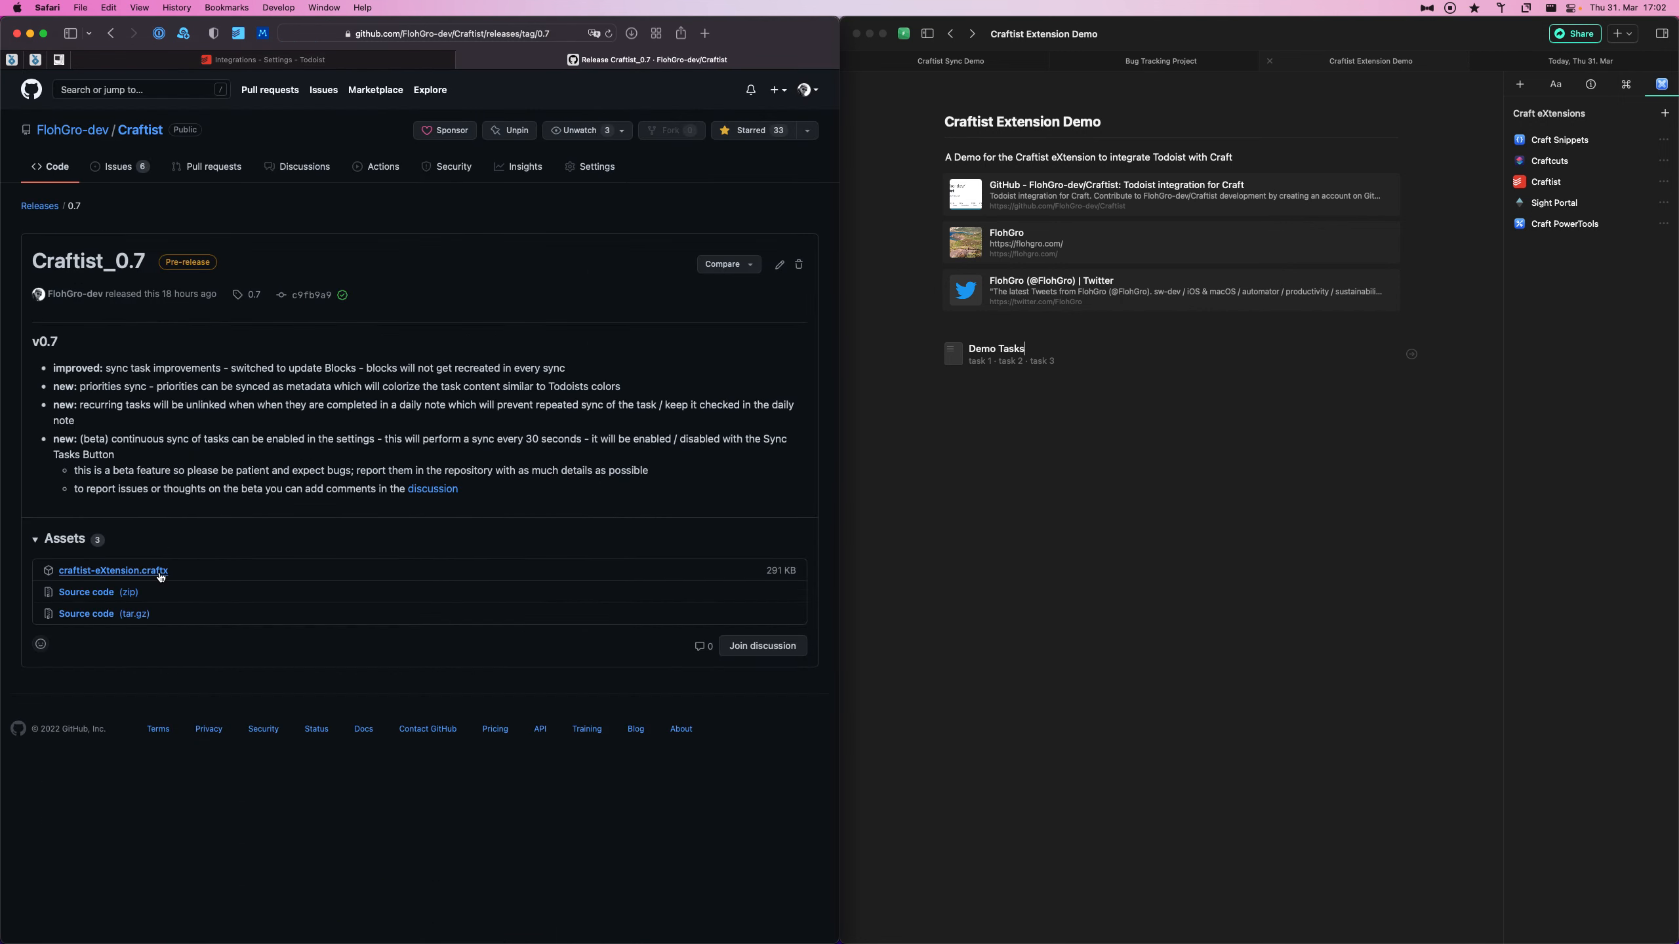
left_click(1665, 117)
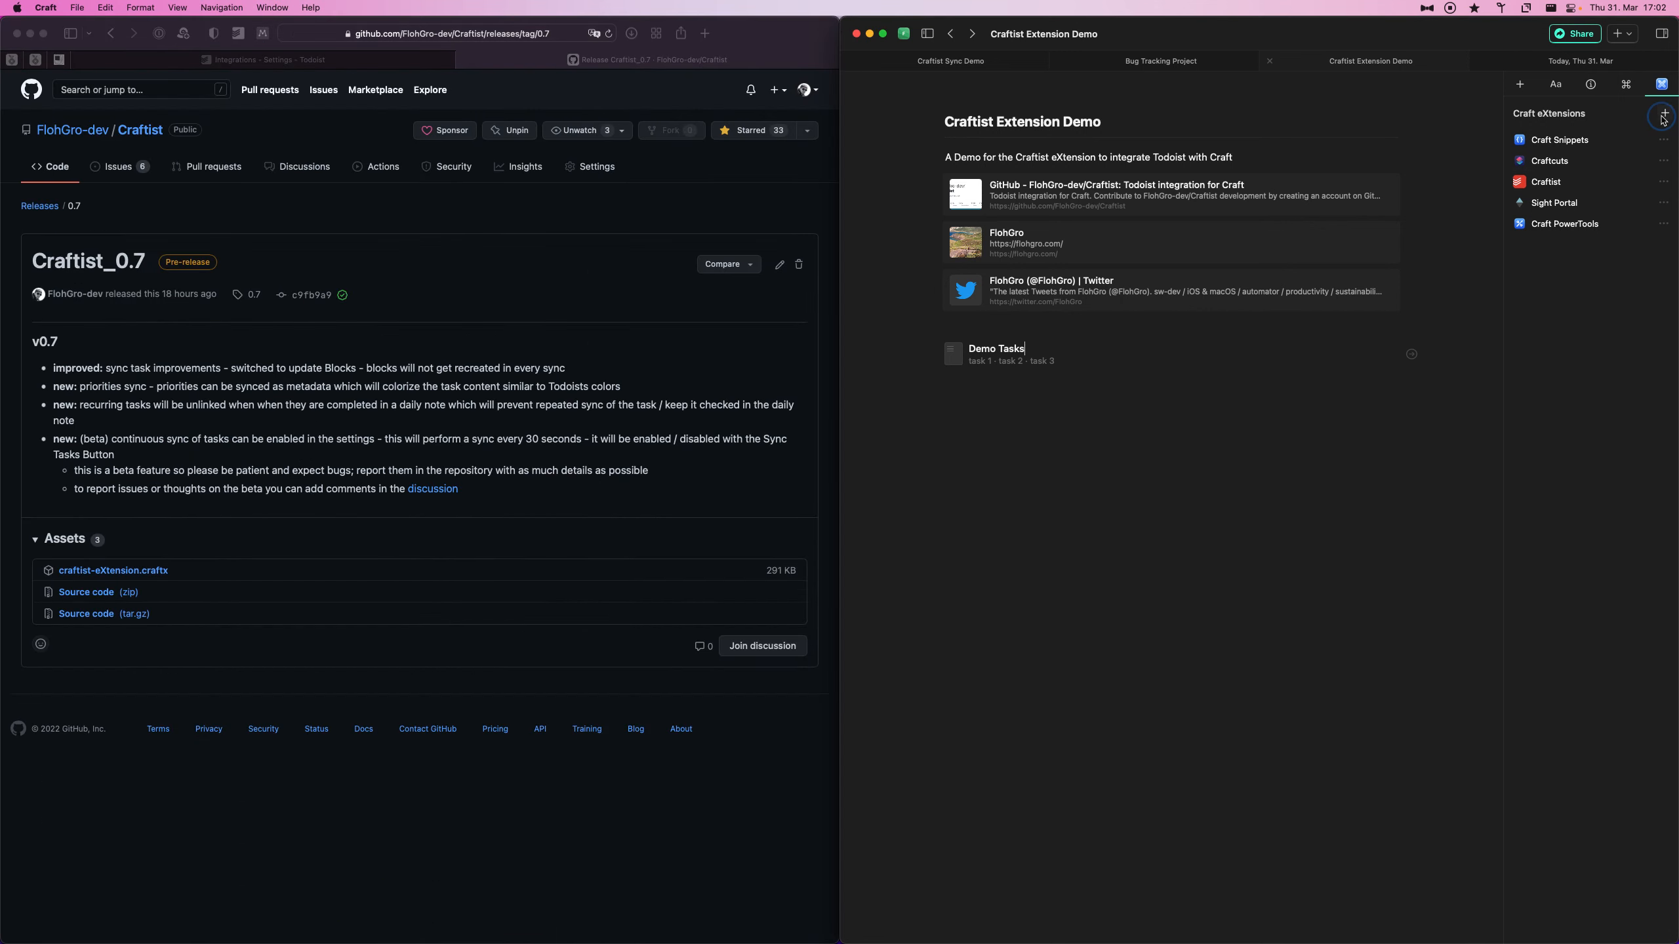
left_click(1666, 116)
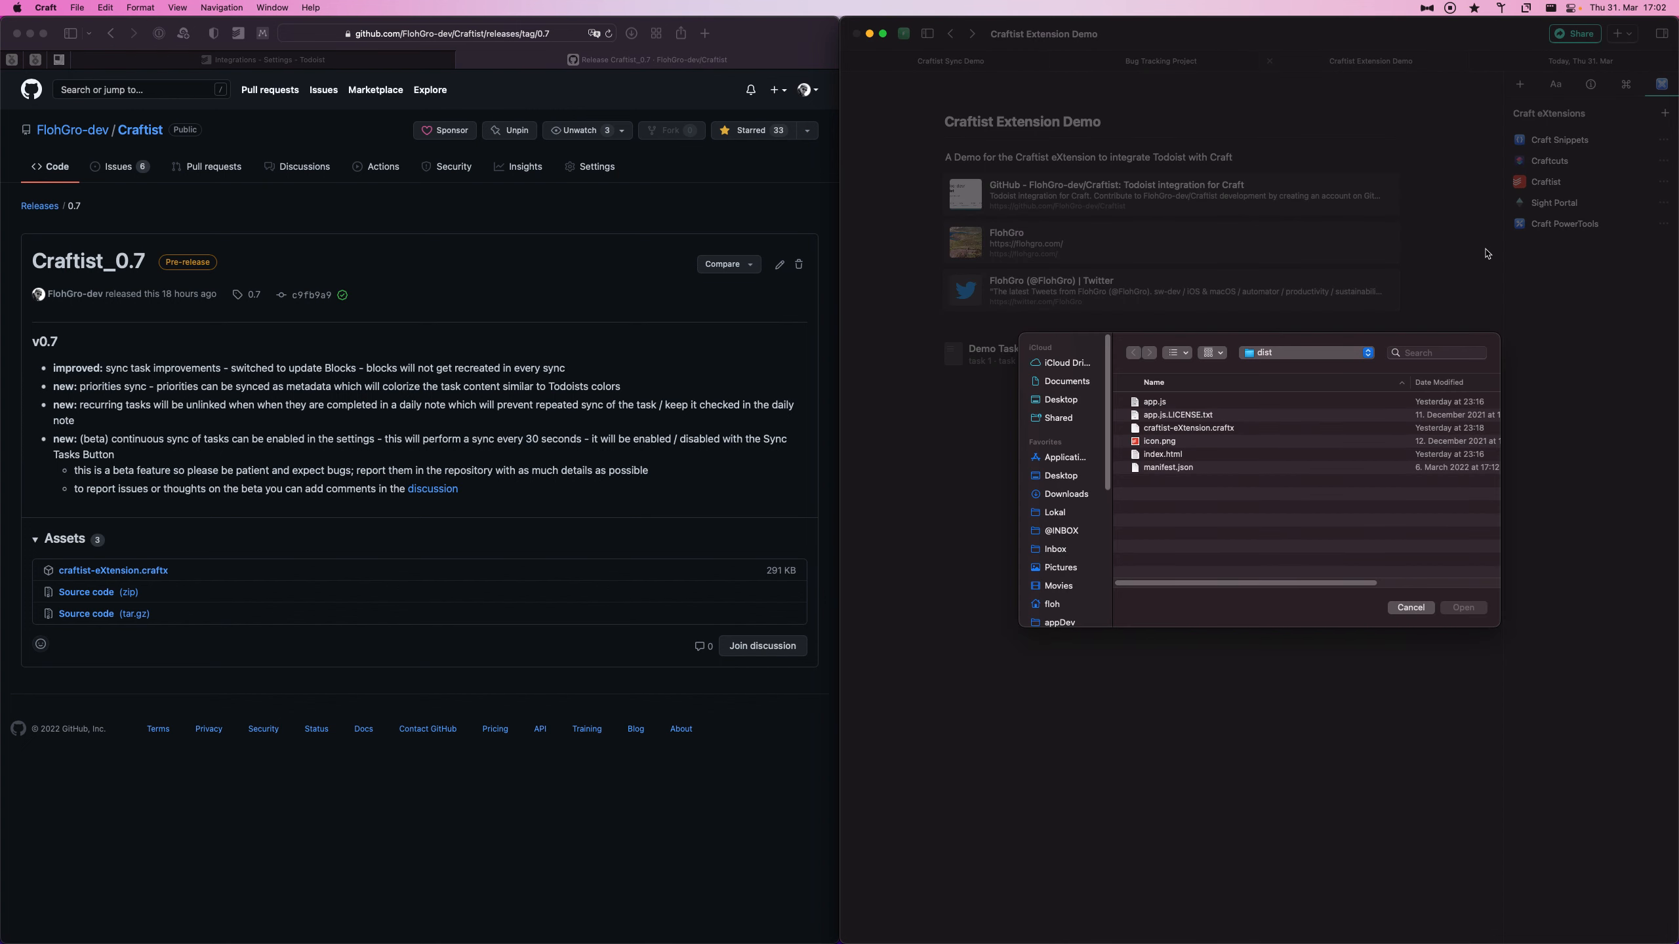
left_click(1410, 609)
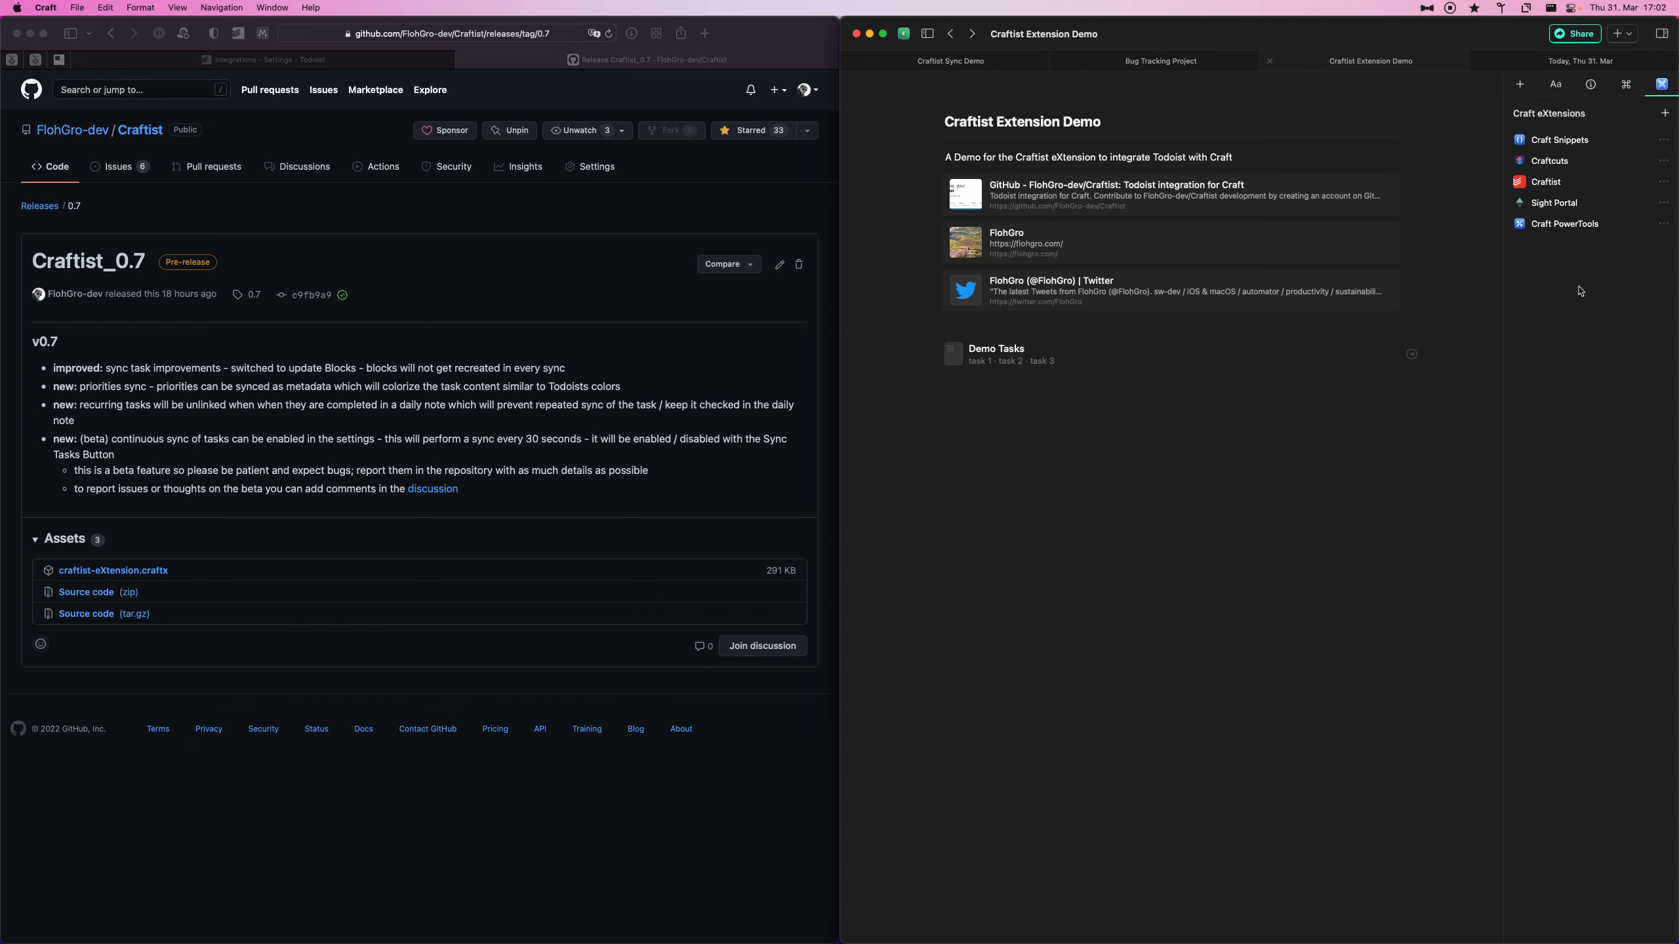
Open the Craftist extension in Craft and copy the API token from Todoist's integration settings.
left_click(1575, 189)
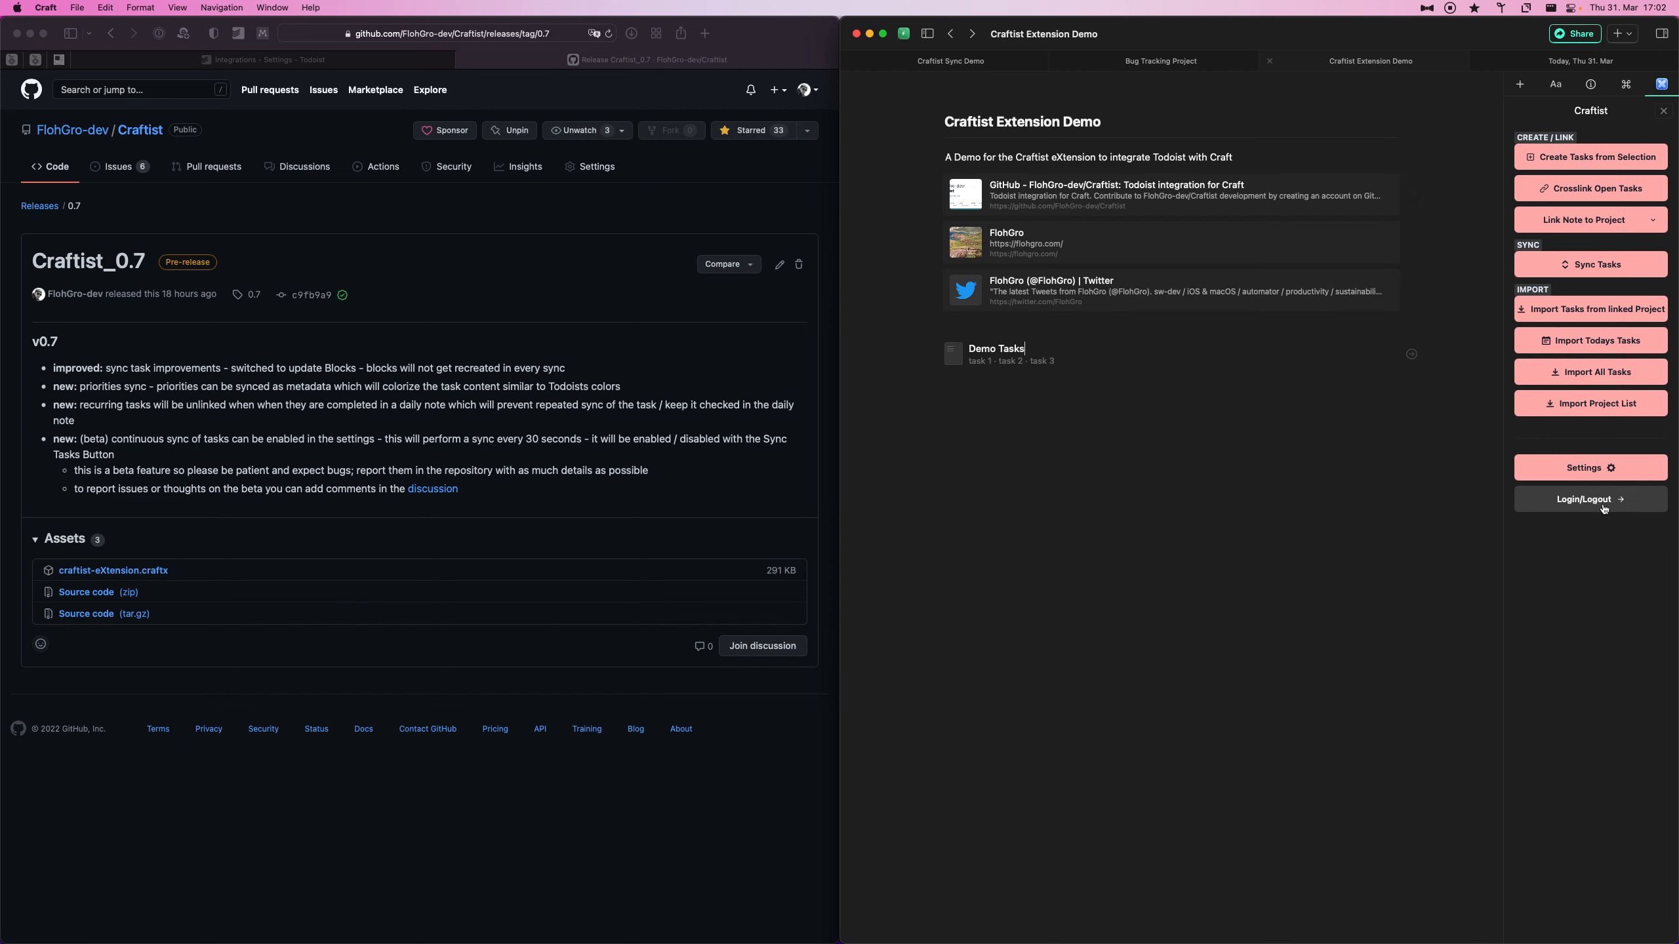
left_click(351, 62)
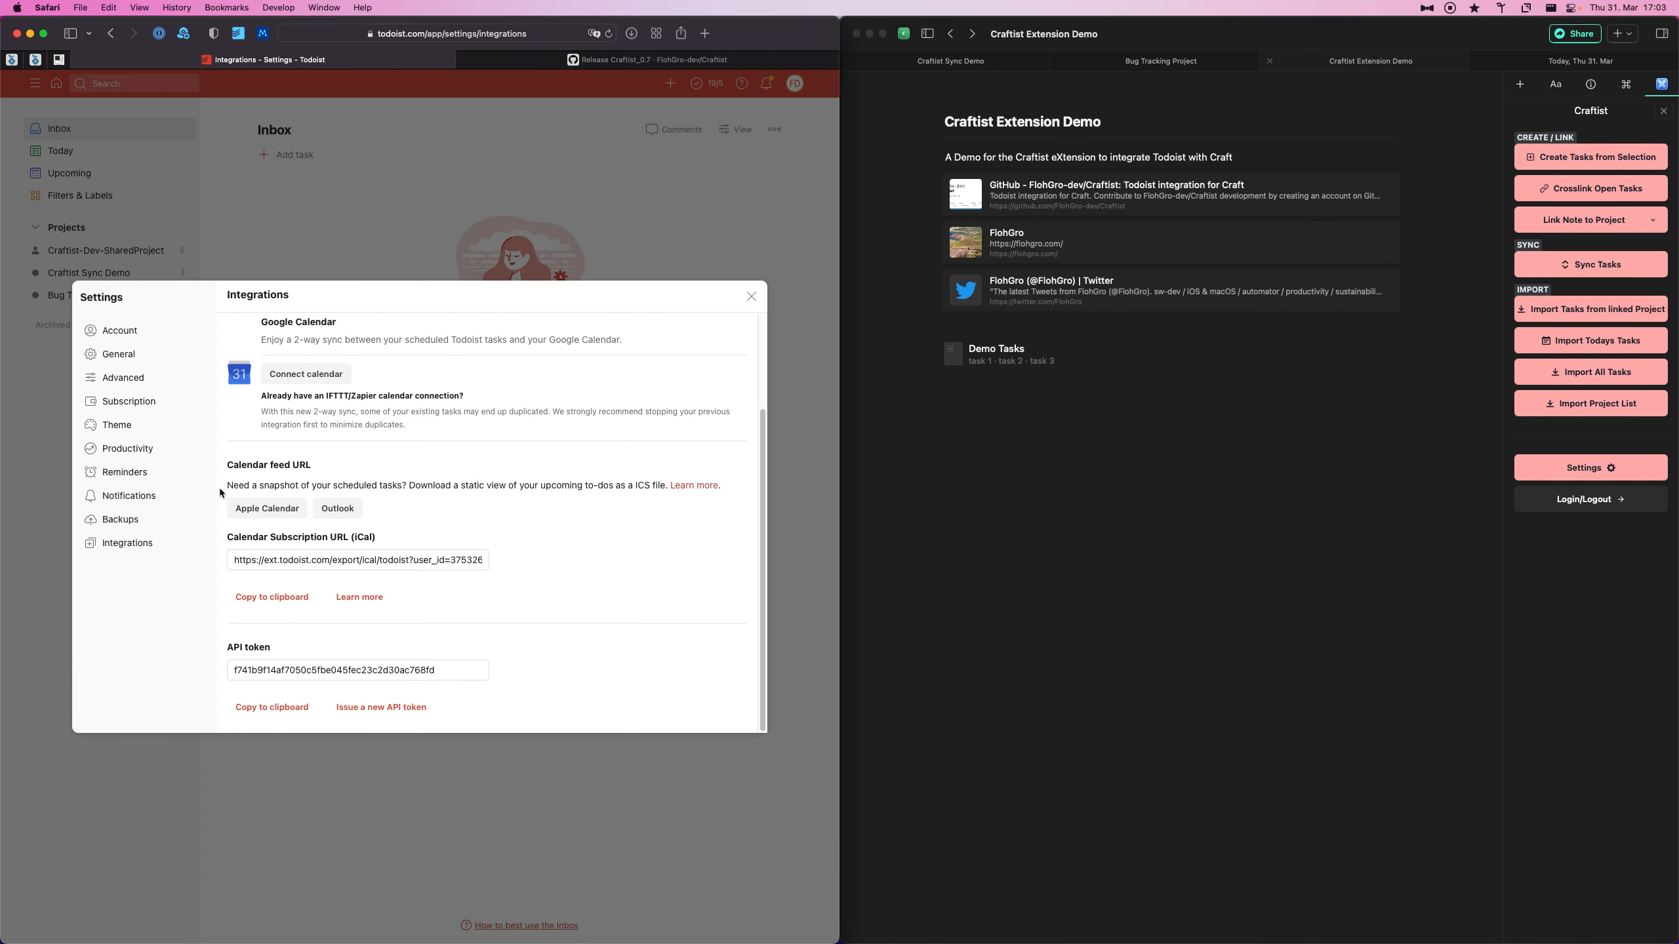
left_click(143, 544)
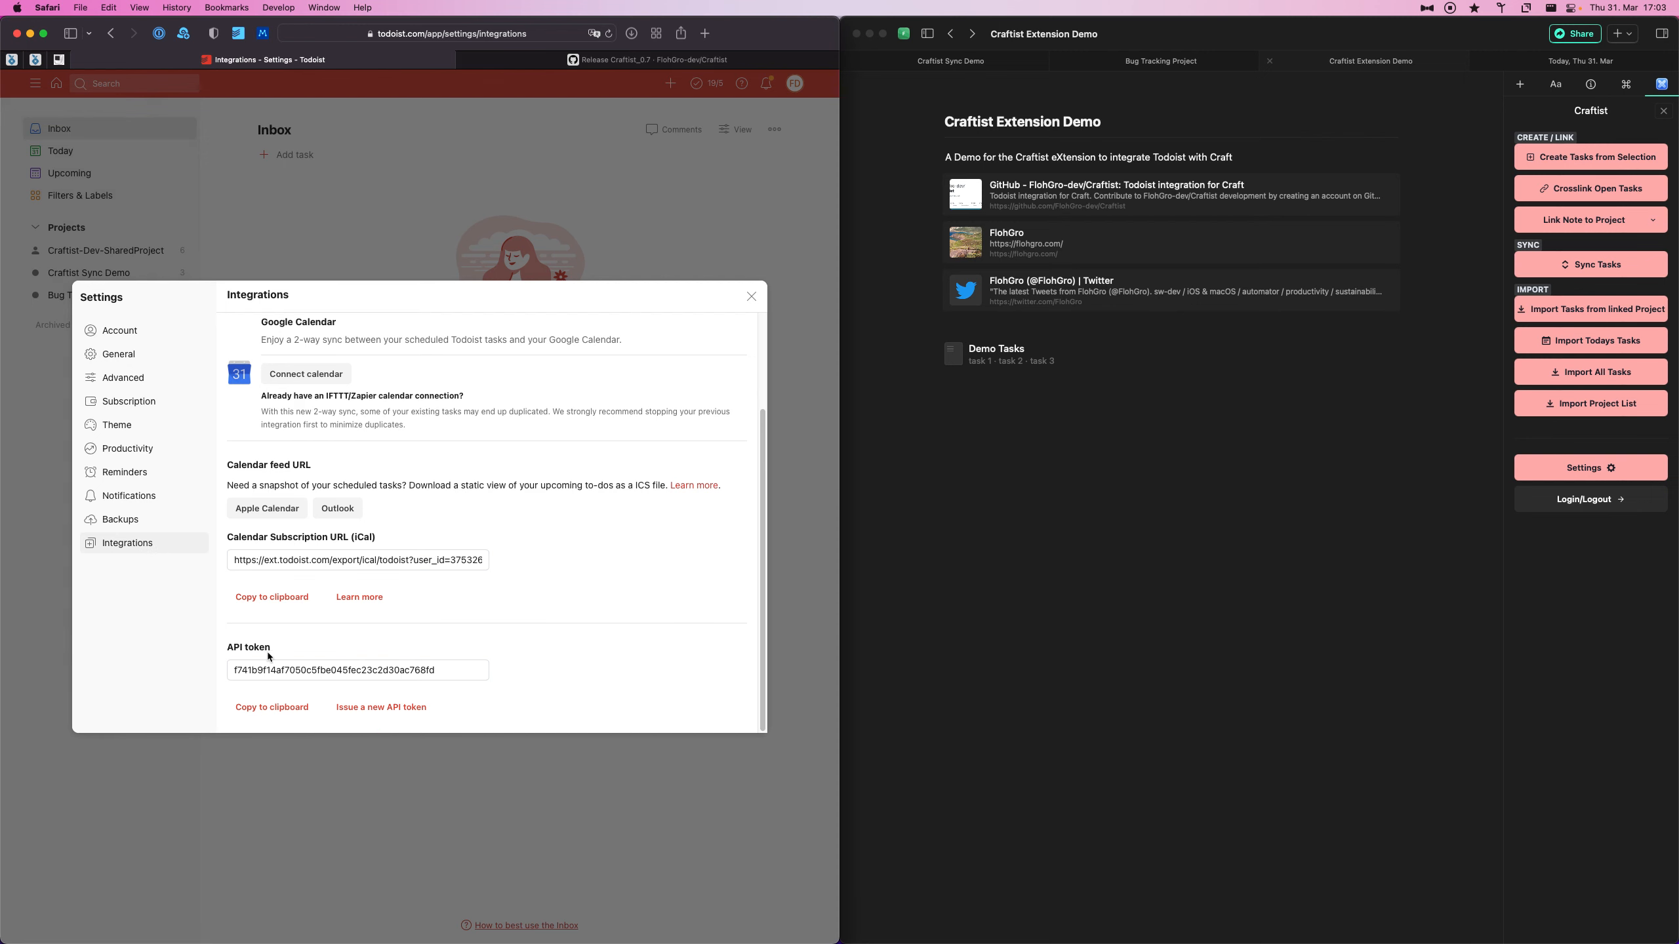
left_click(283, 716)
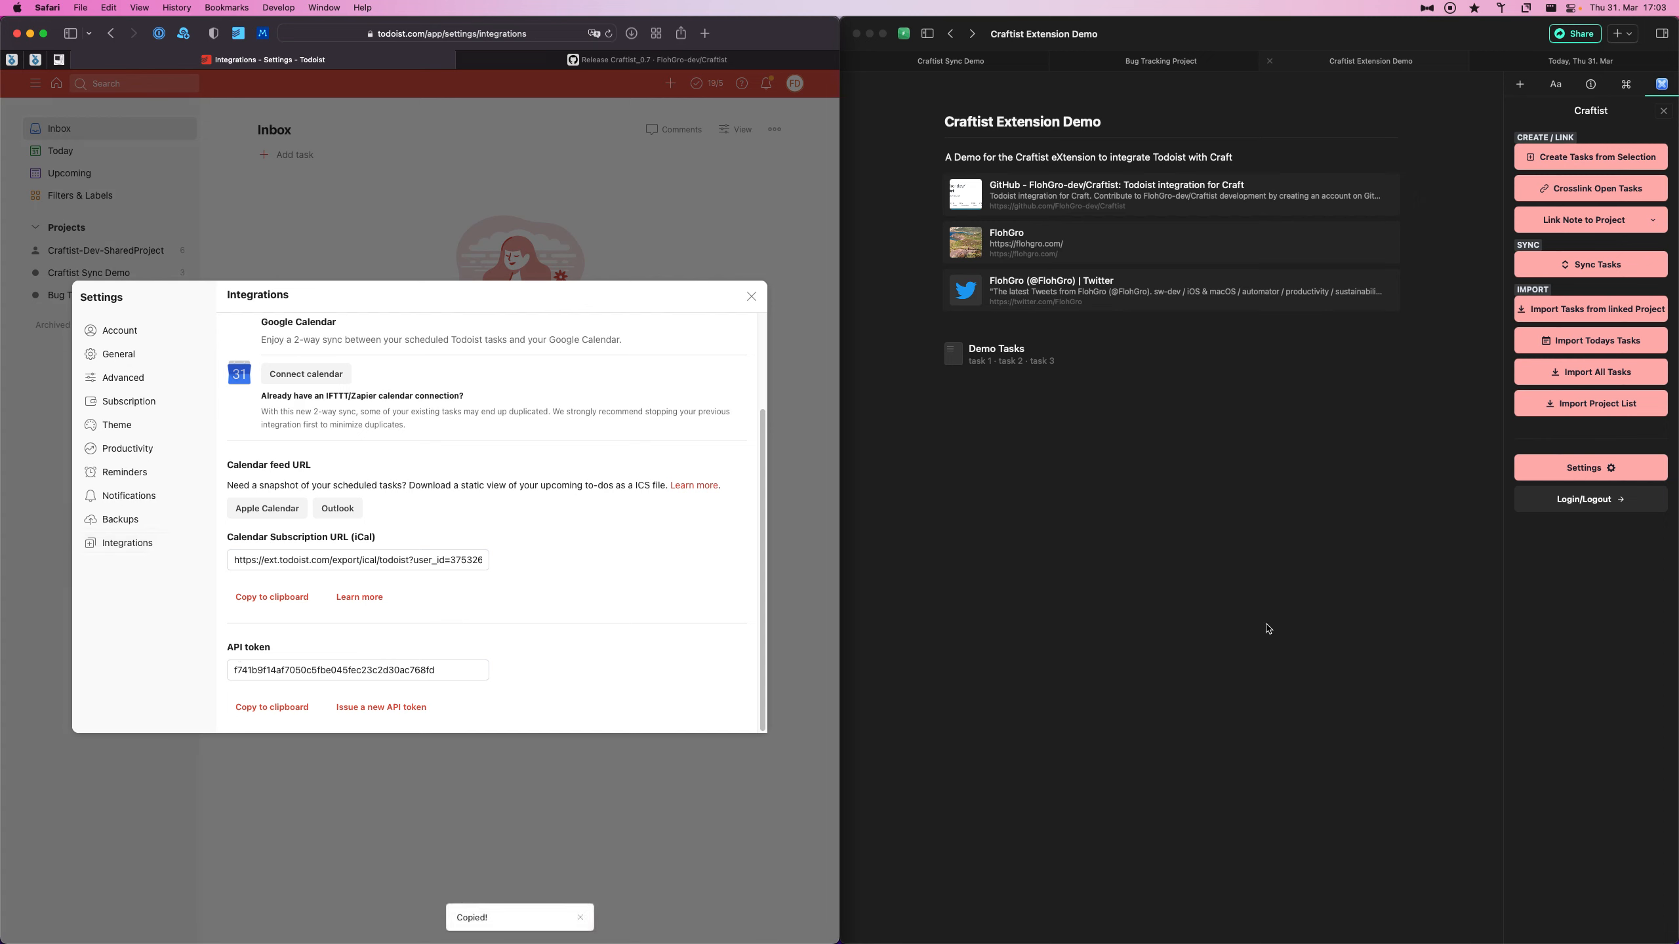
Log in to Craftist by pasting and setting the Todoist API token, and close the login form and Todoist settings.
left_click(1617, 502)
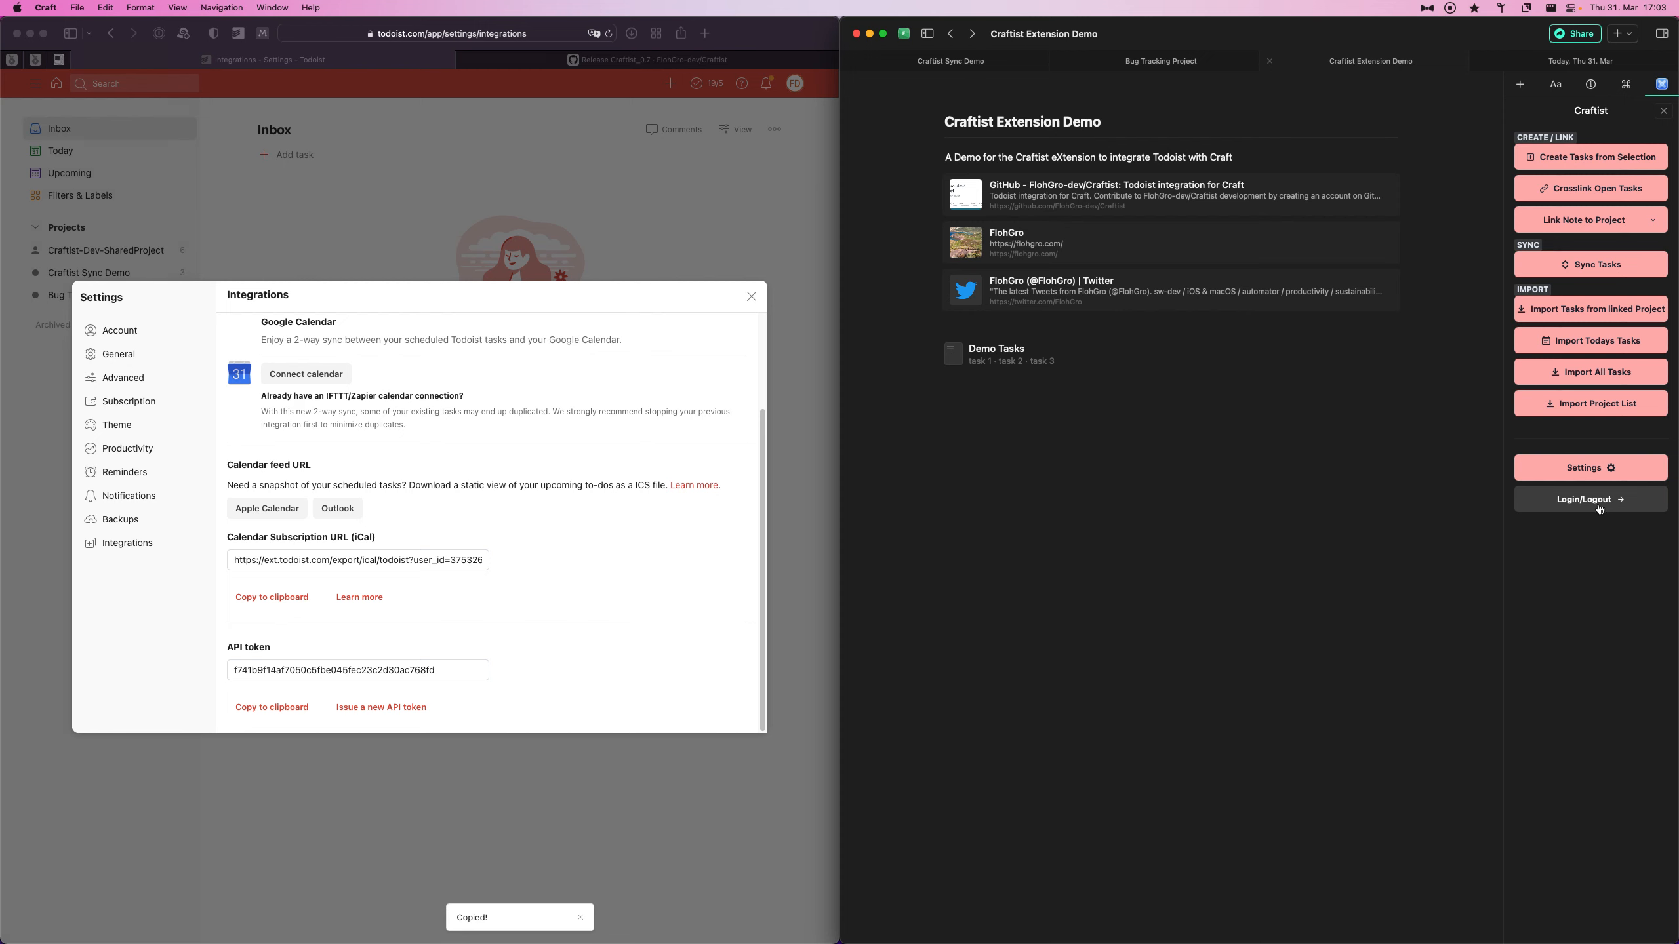
left_click(1600, 509)
left_click(1569, 198)
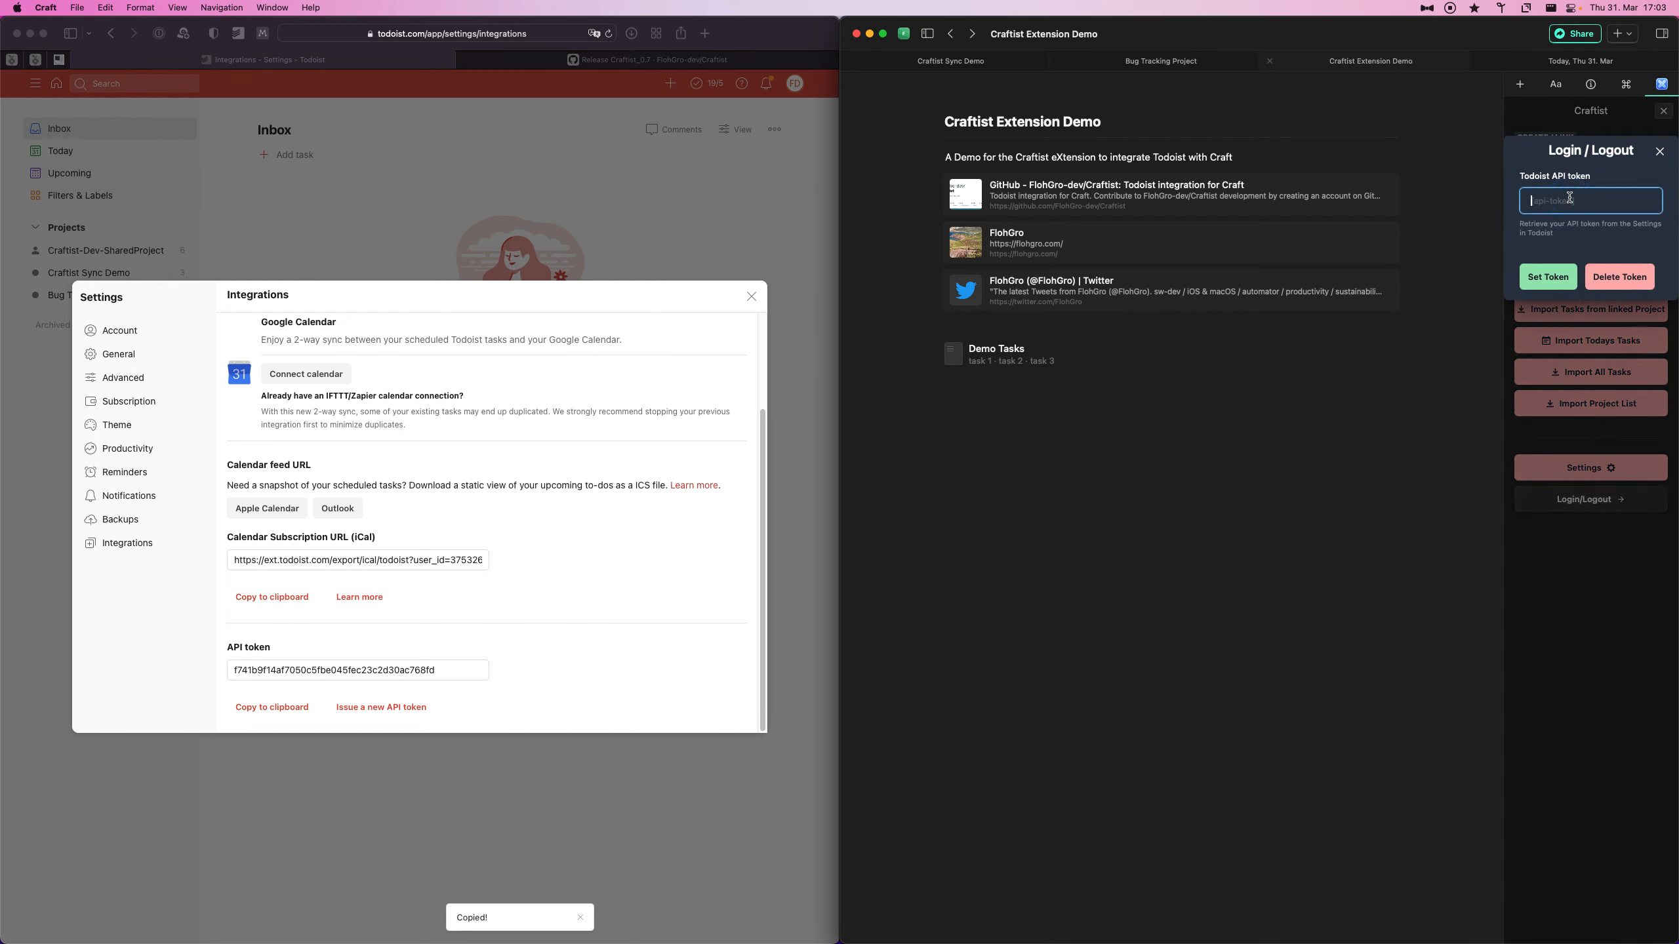
key("super+v")
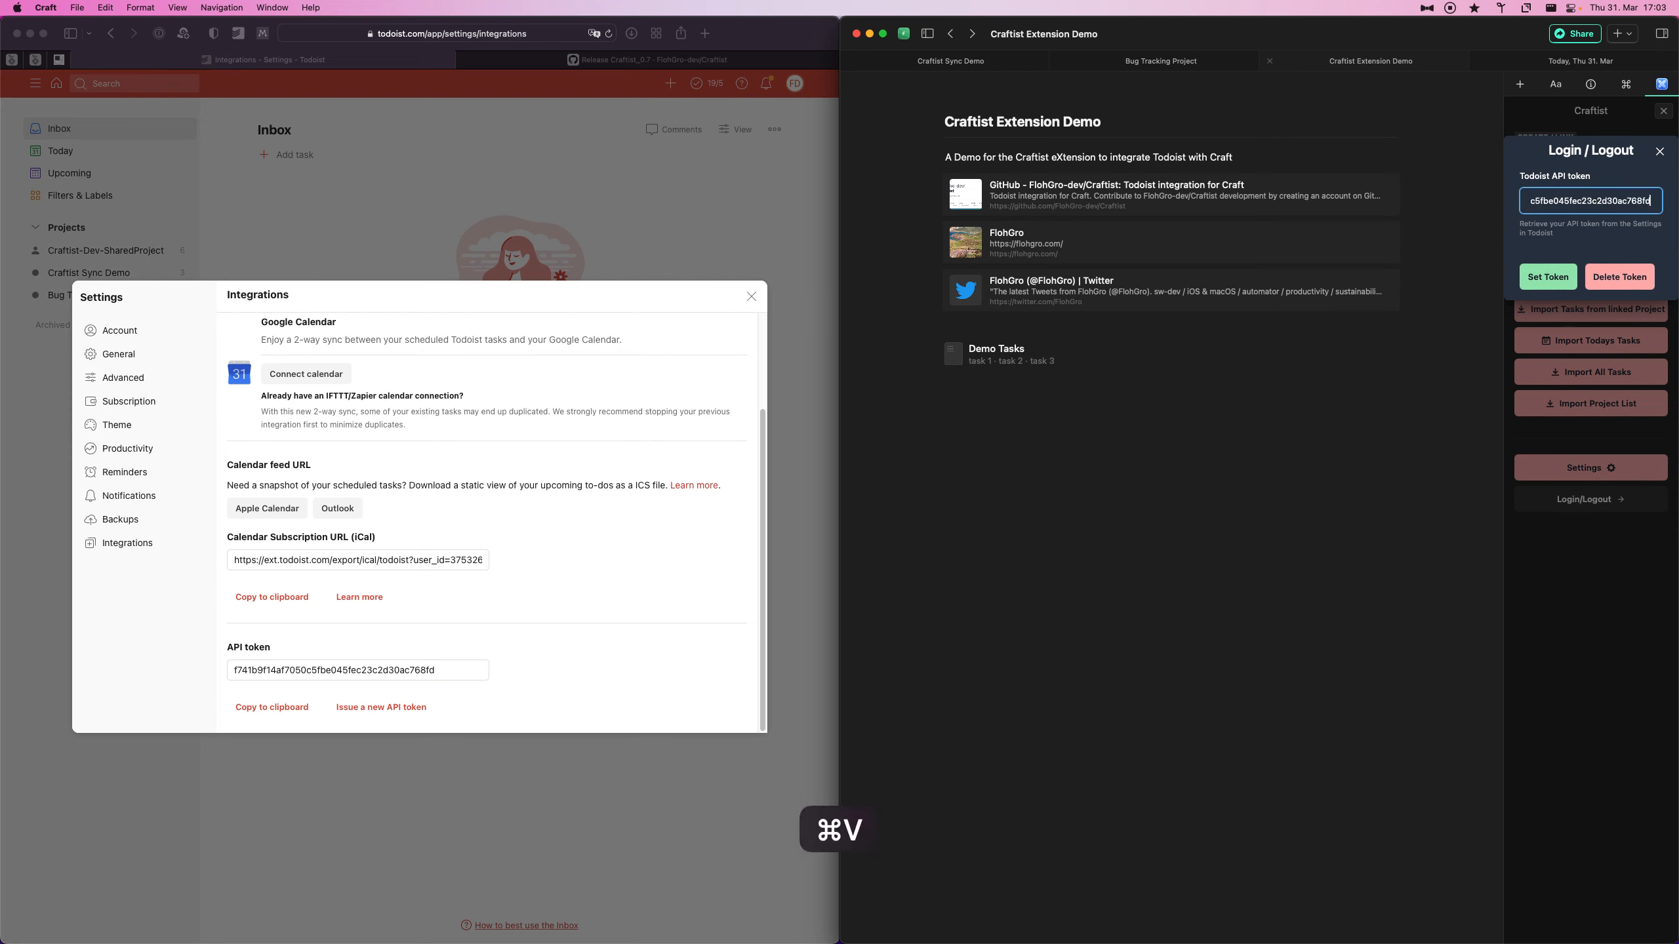
left_click(1559, 277)
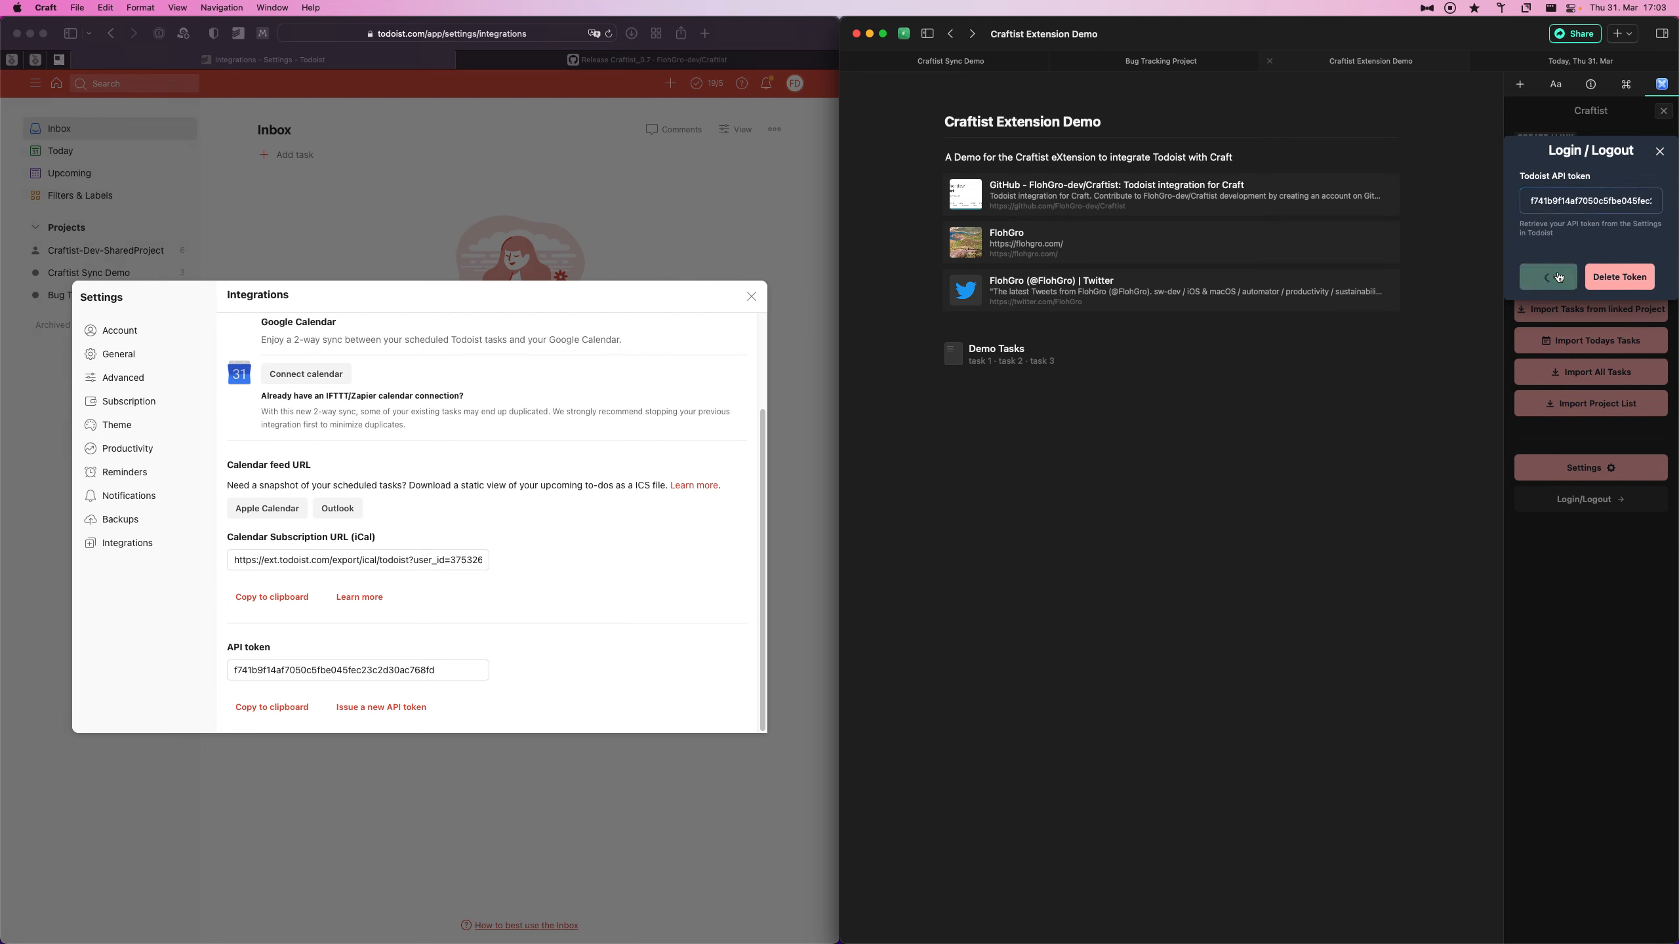
left_click(1661, 152)
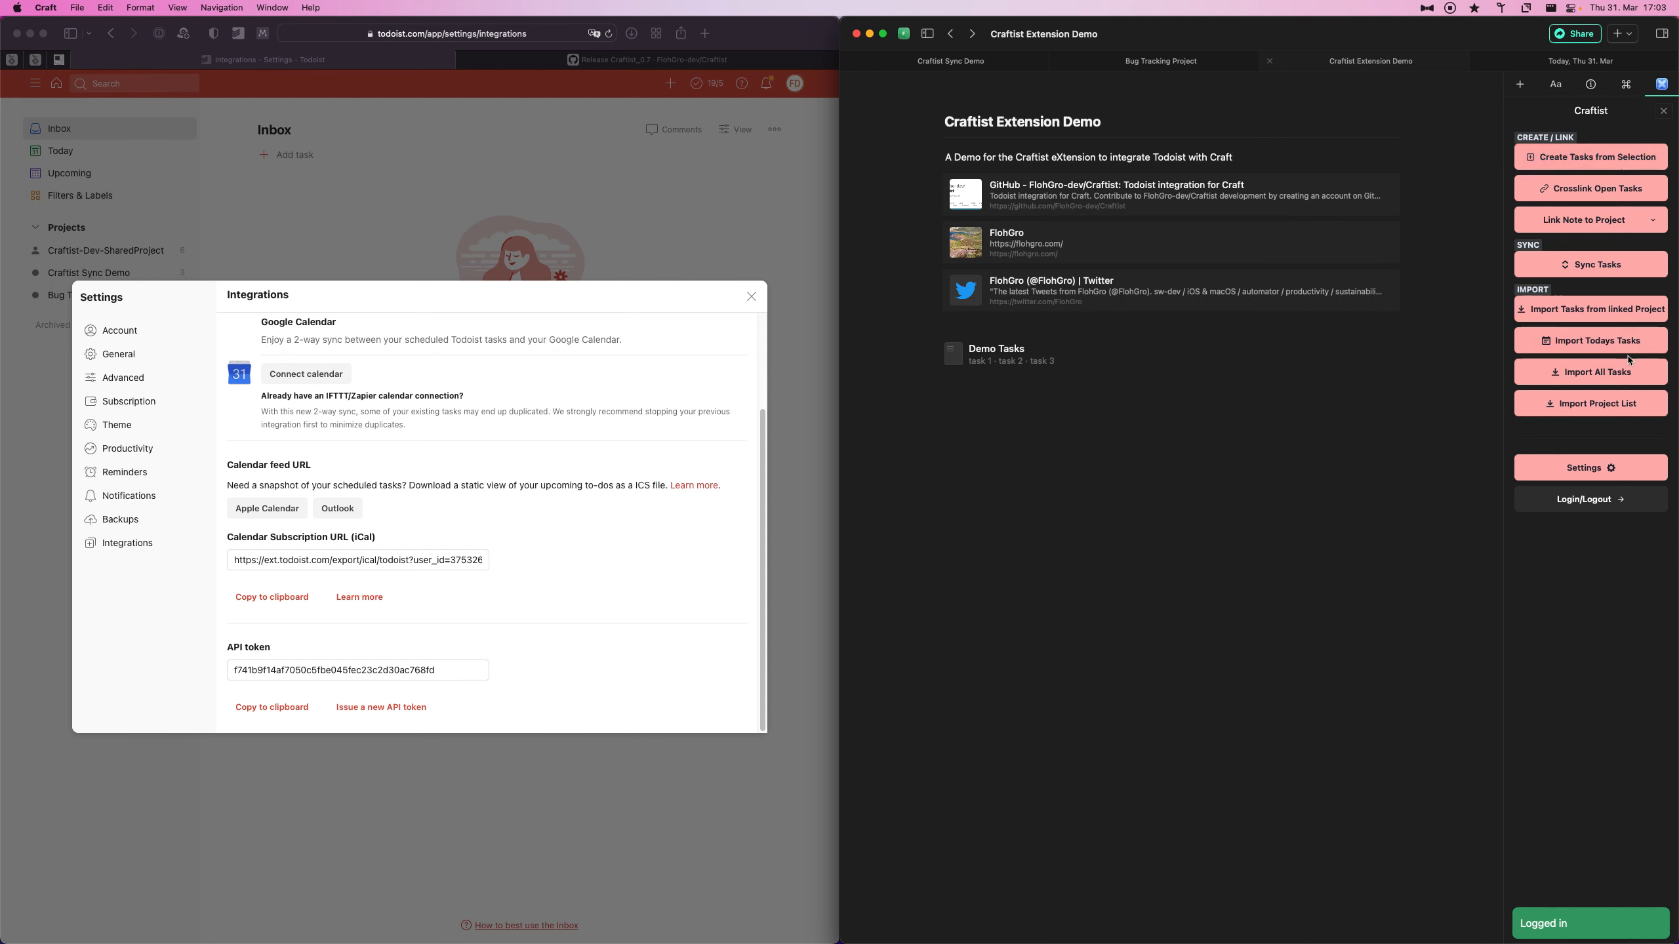
left_click(752, 296)
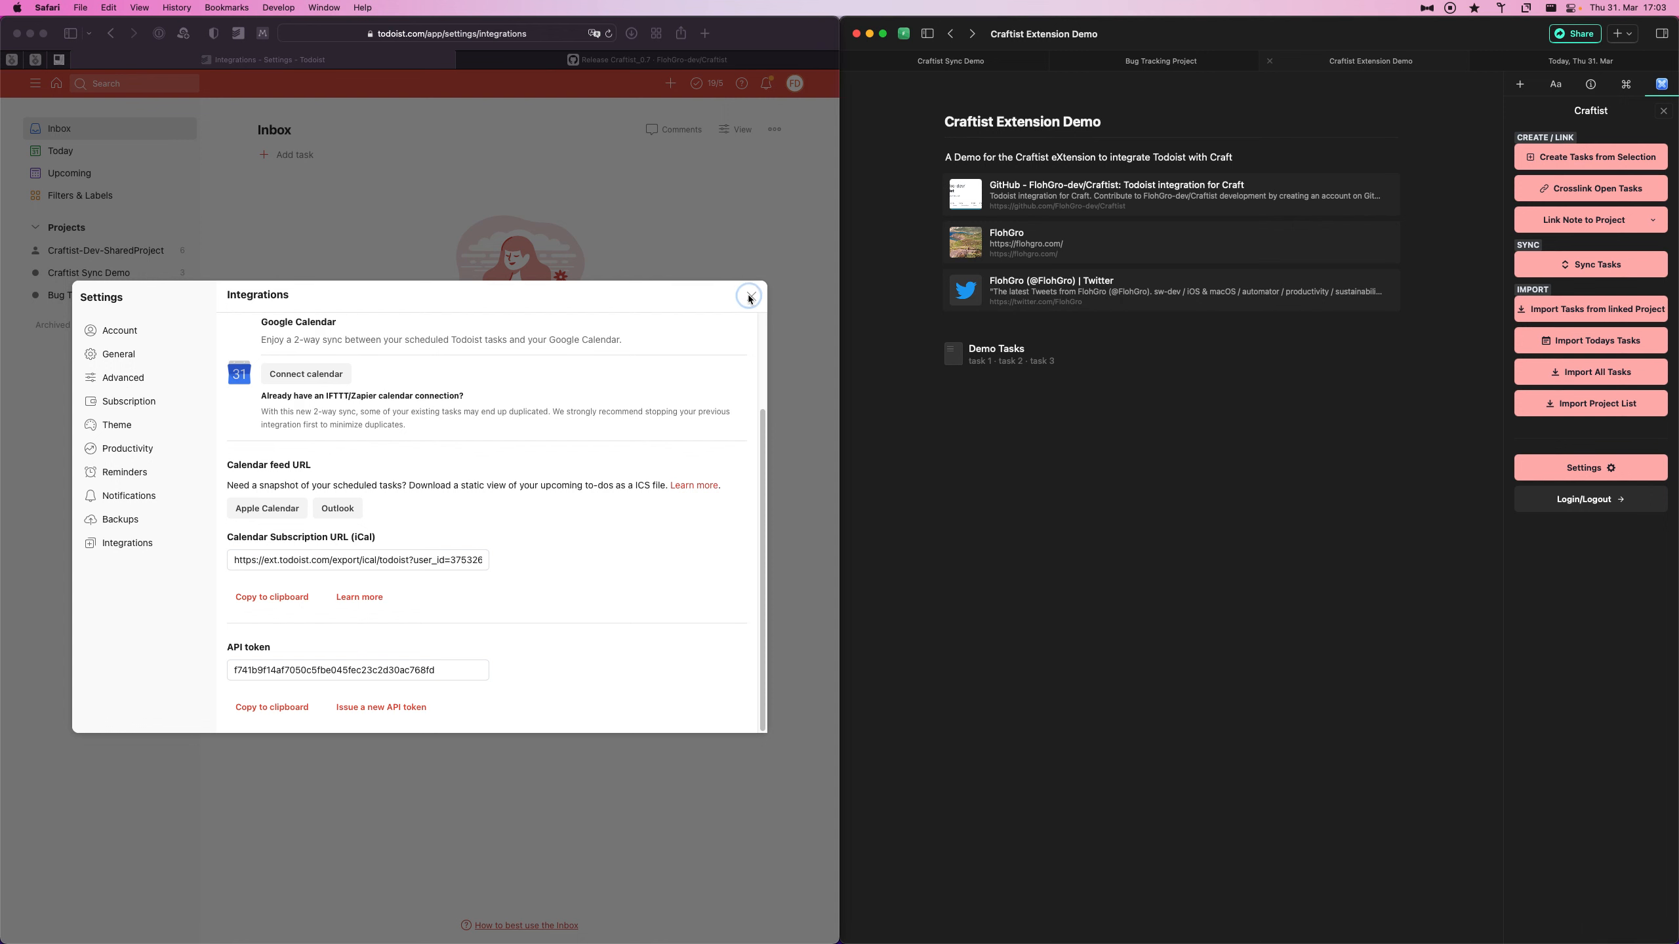
left_click(752, 297)
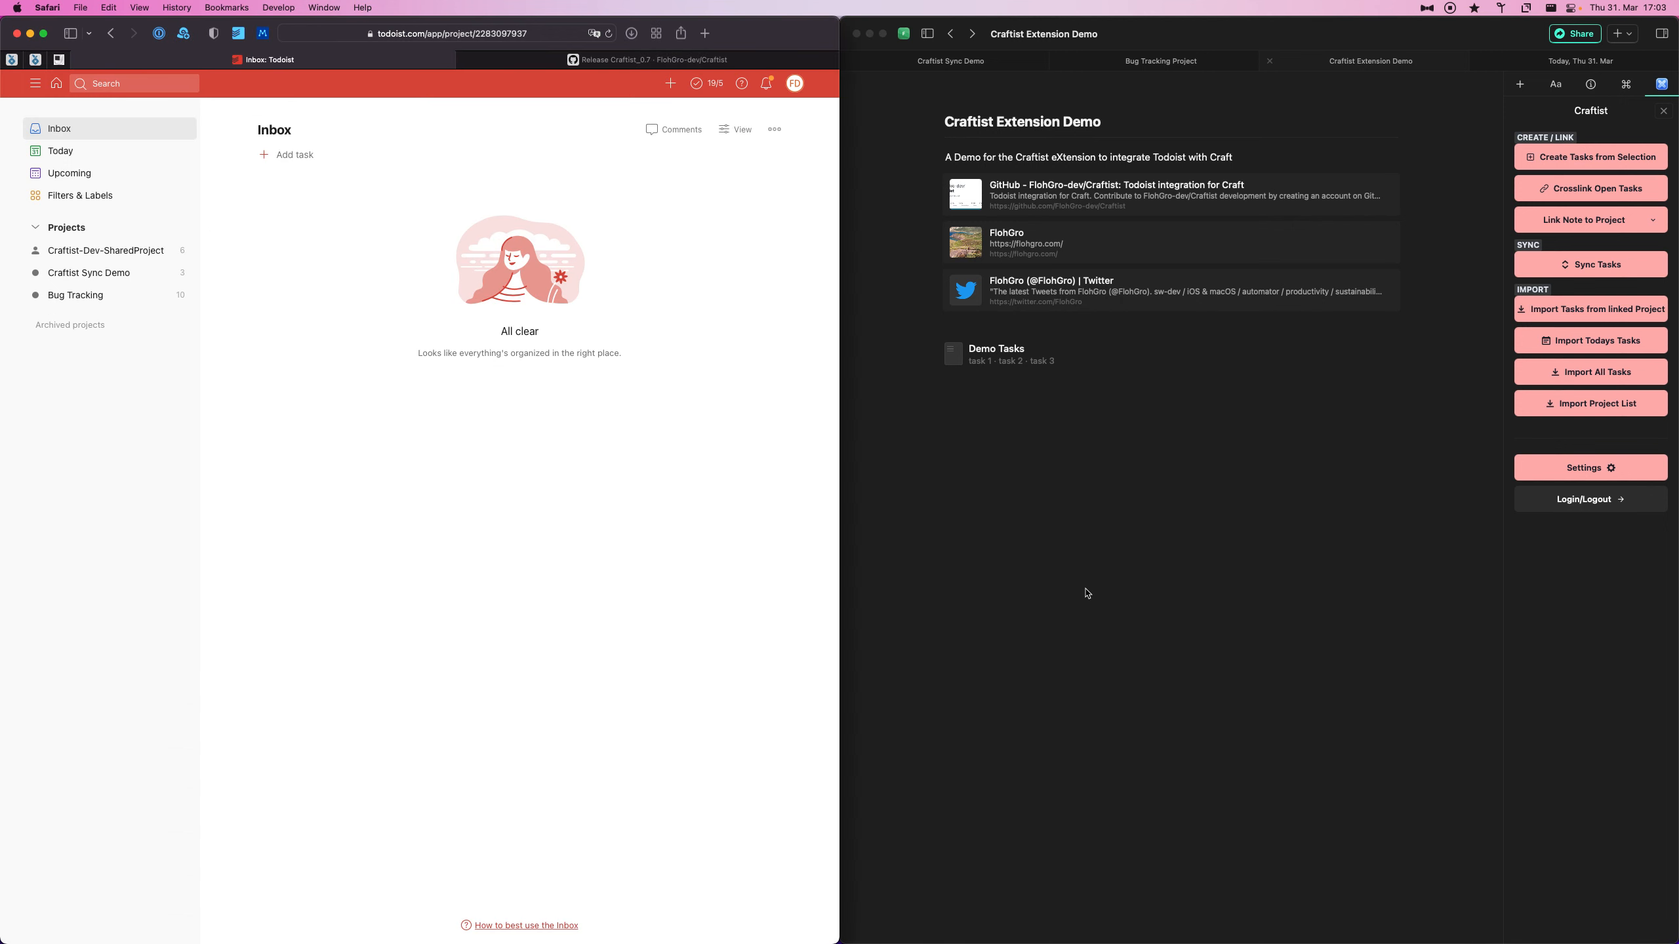
Open the Demo Tasks page in Craft and create a Todoist task from task 1.
left_click(1145, 360)
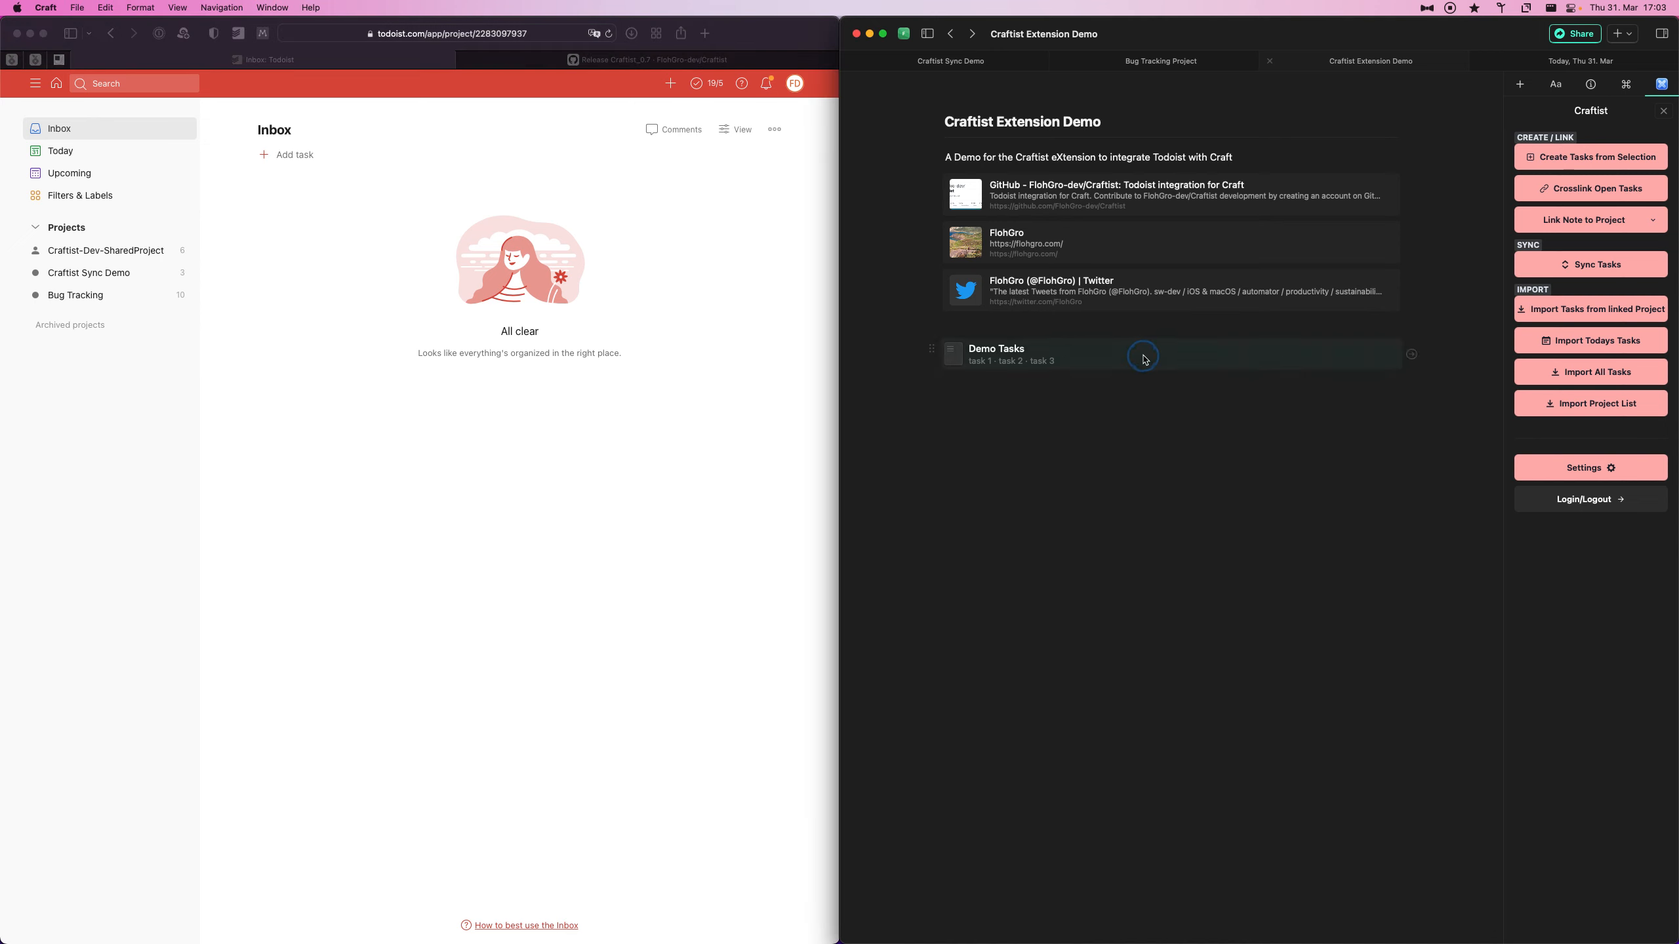
key("alt+super+Right")
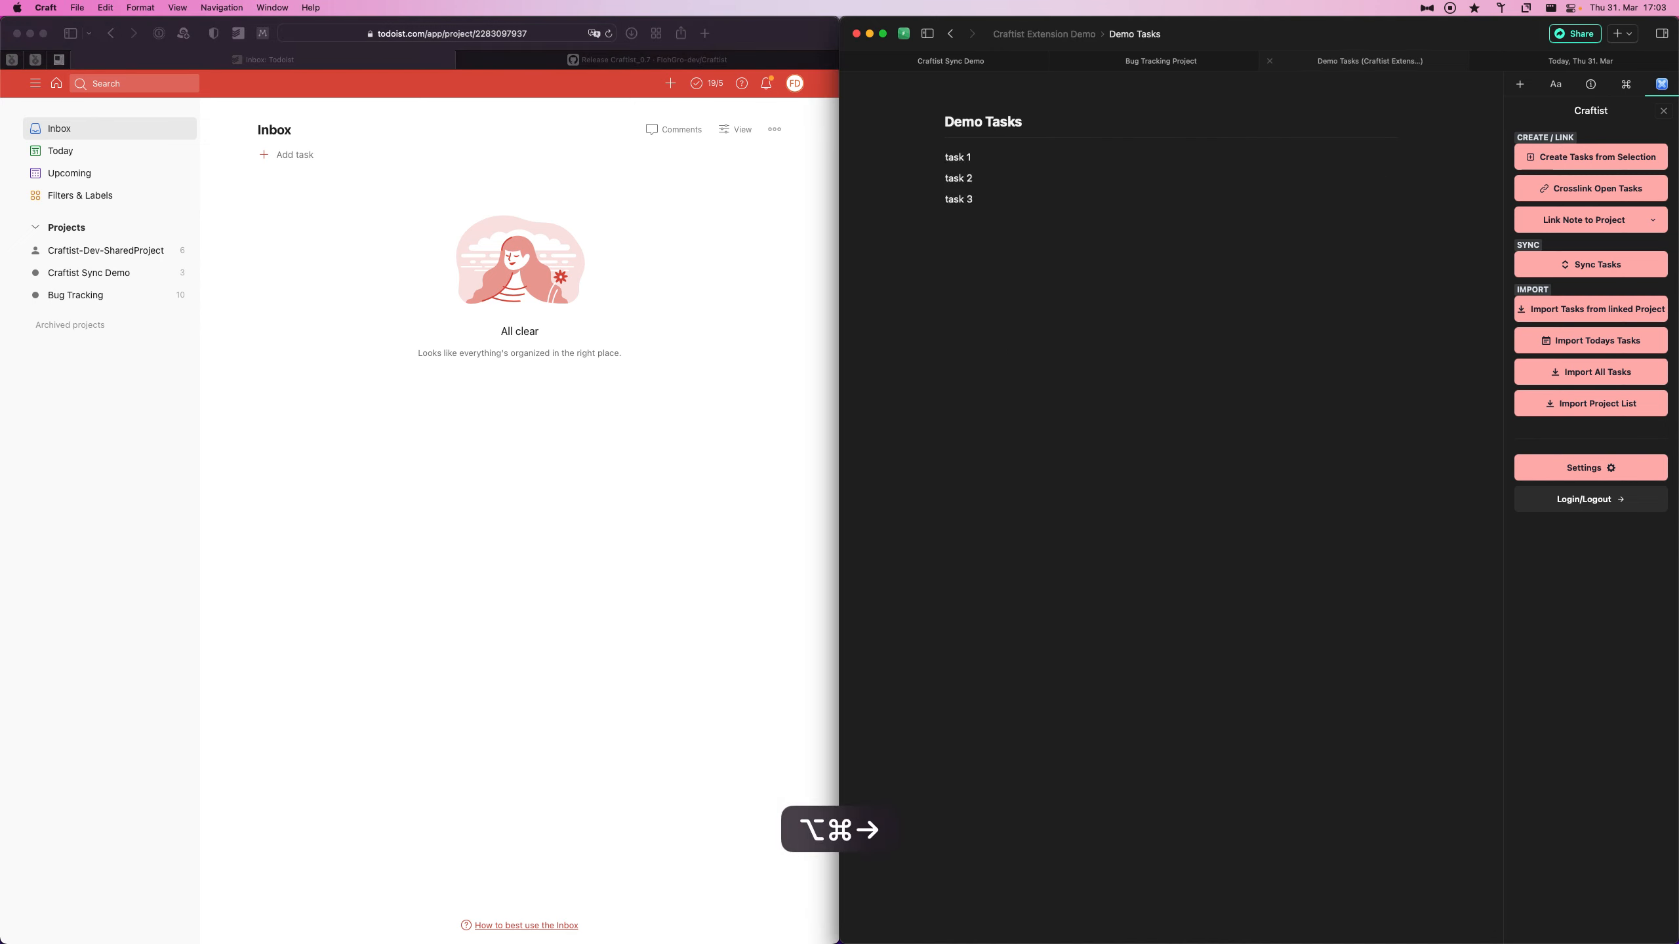
key("Down")
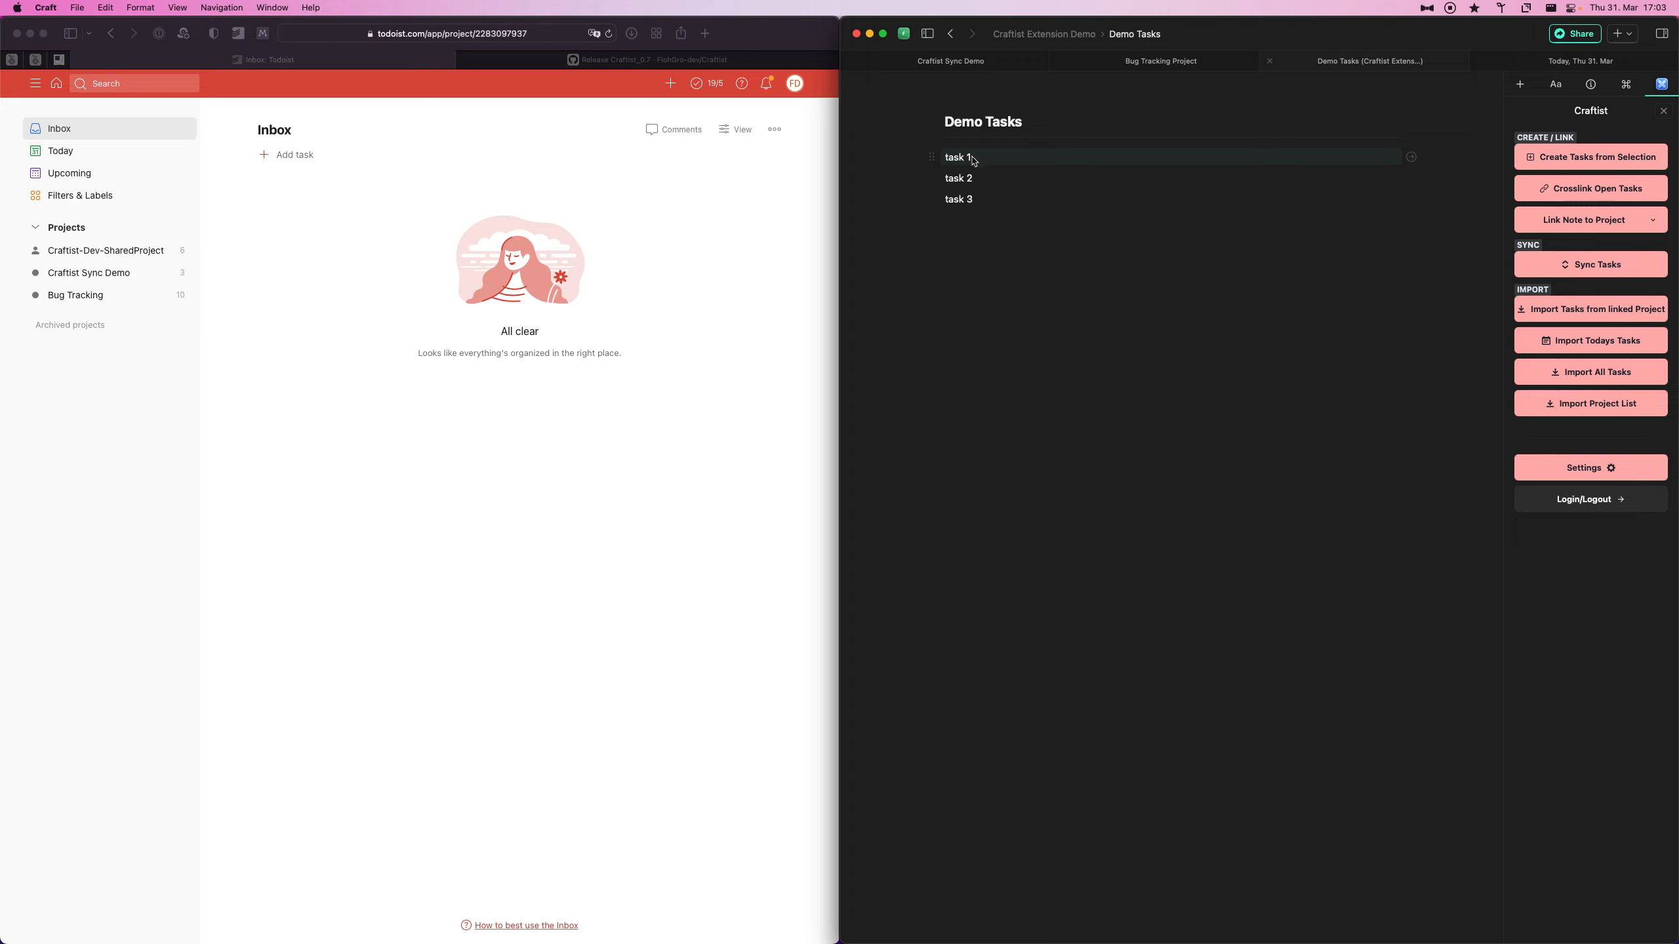
left_click(1646, 163)
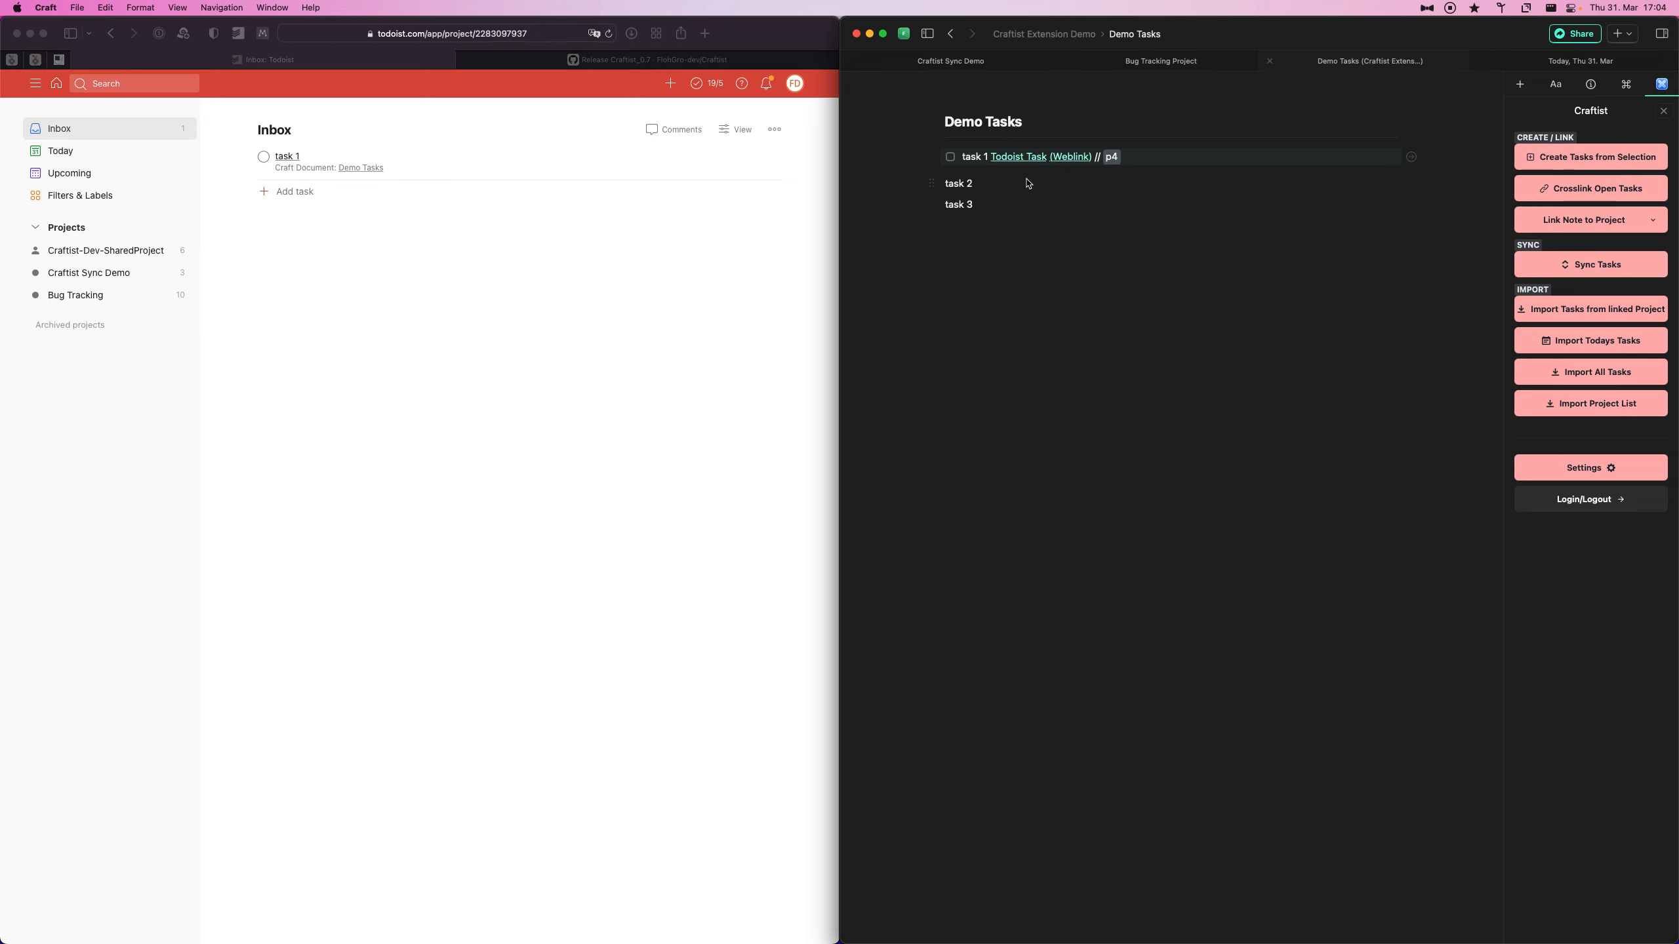
Convert task 2 and task 3 into to-do items and crosslink the page's open tasks with Todoist.
mouse_move(1022, 168)
key("shift+Down")
key("shift+Down")
key("alt+super+6")
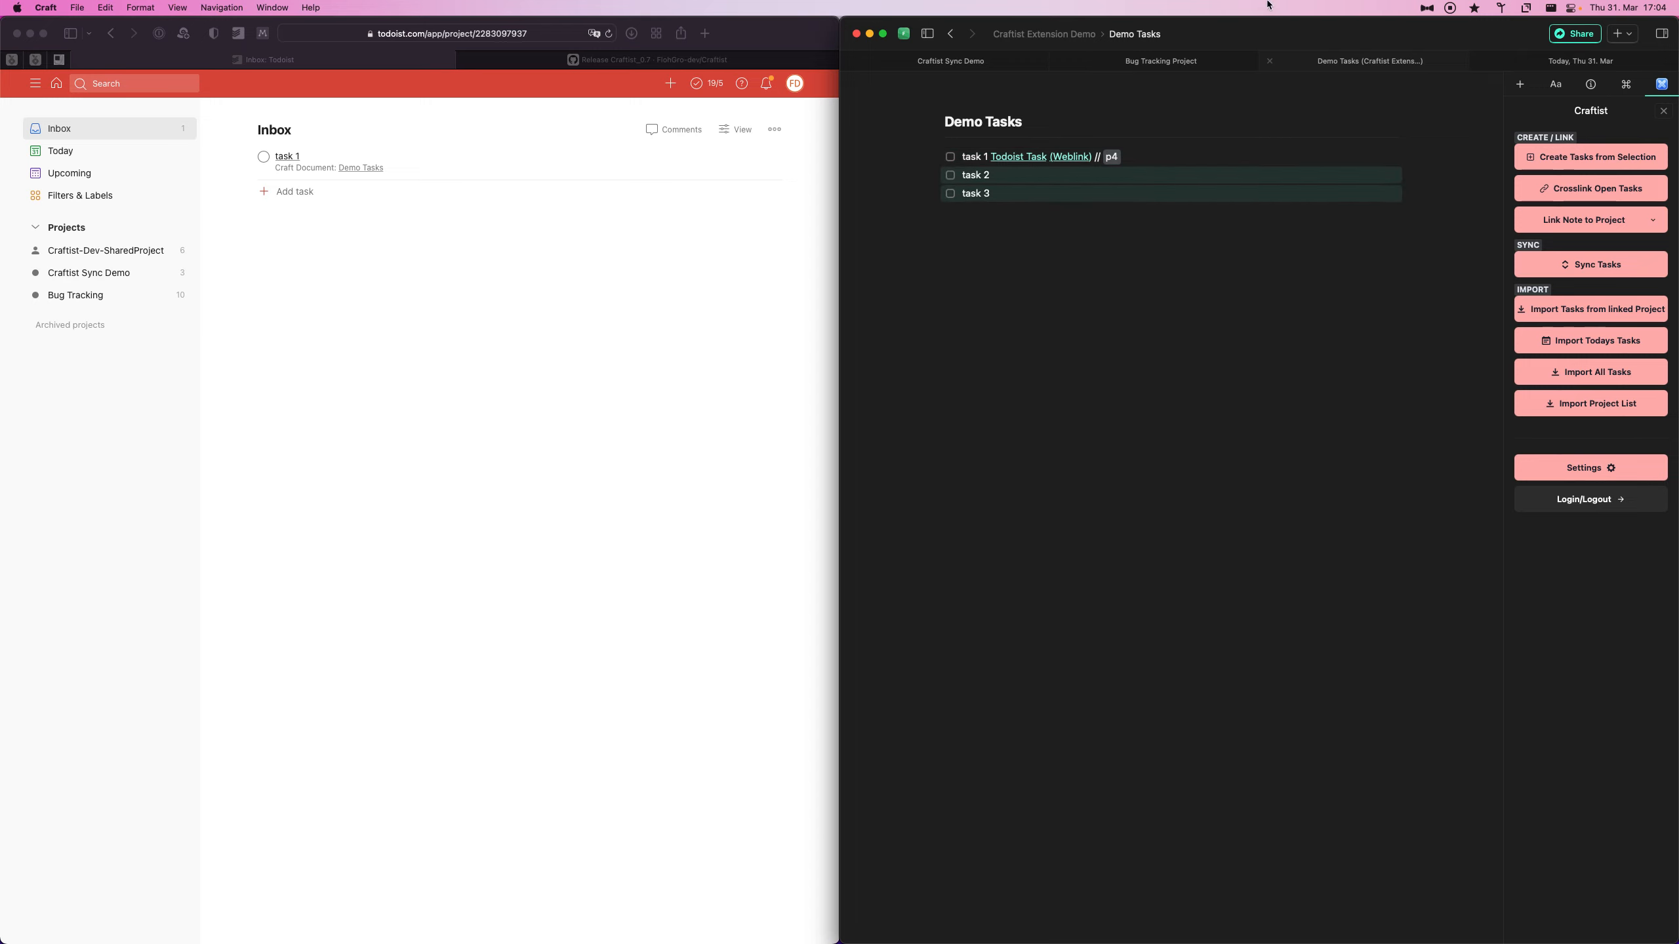
left_click(1165, 227)
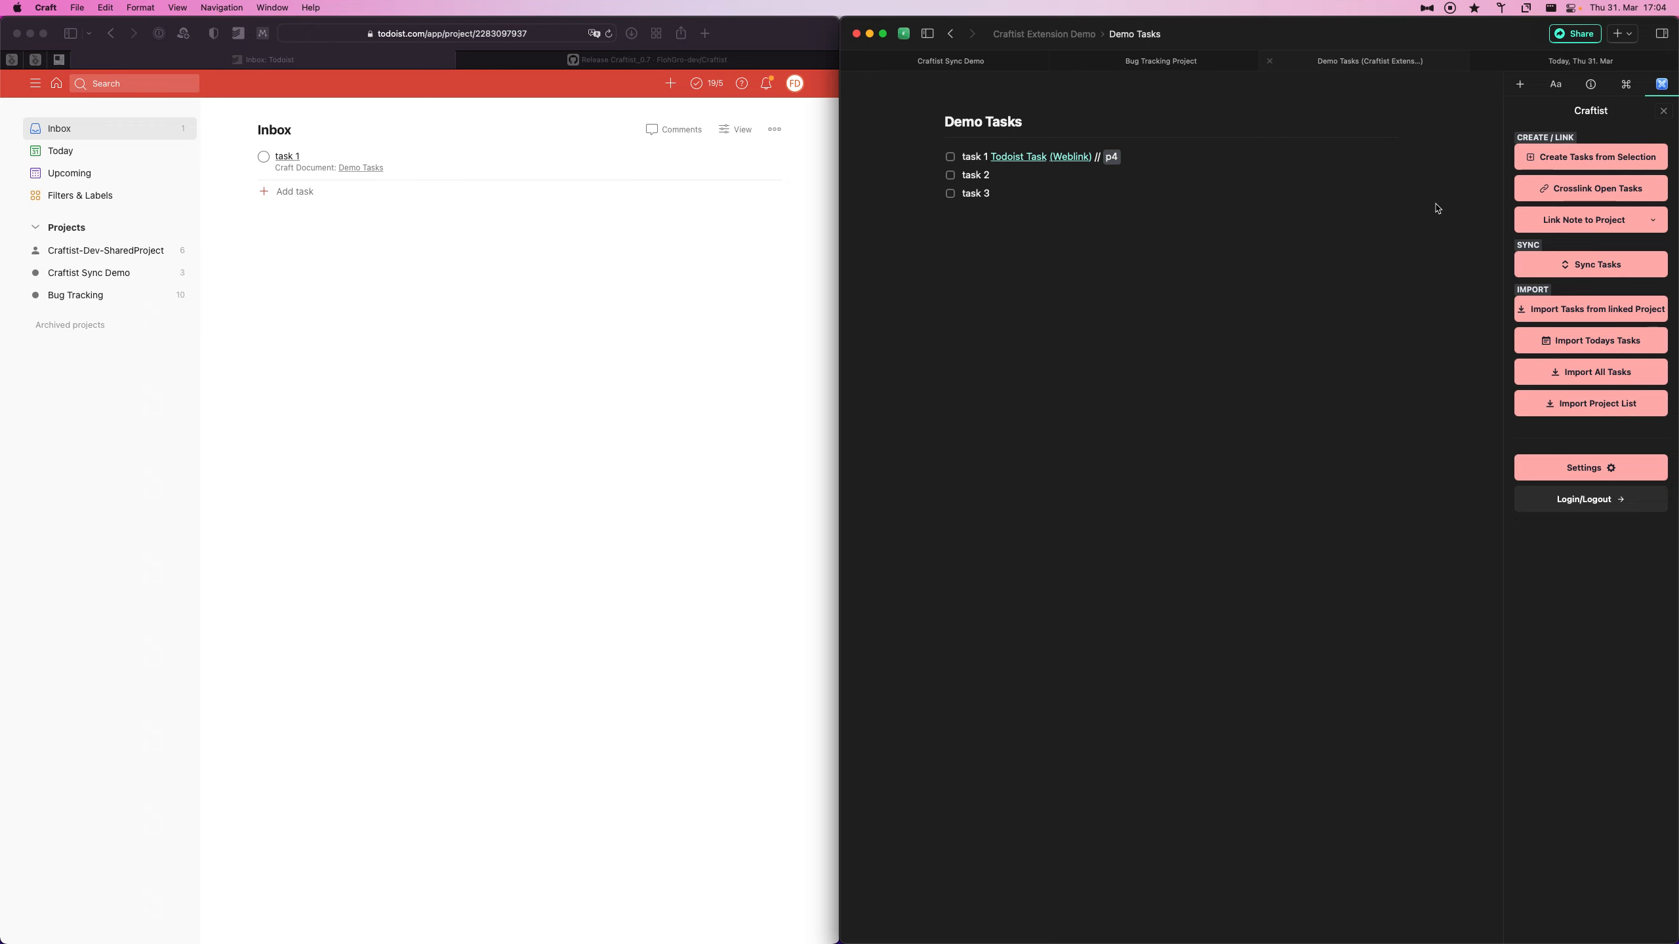
left_click(1598, 191)
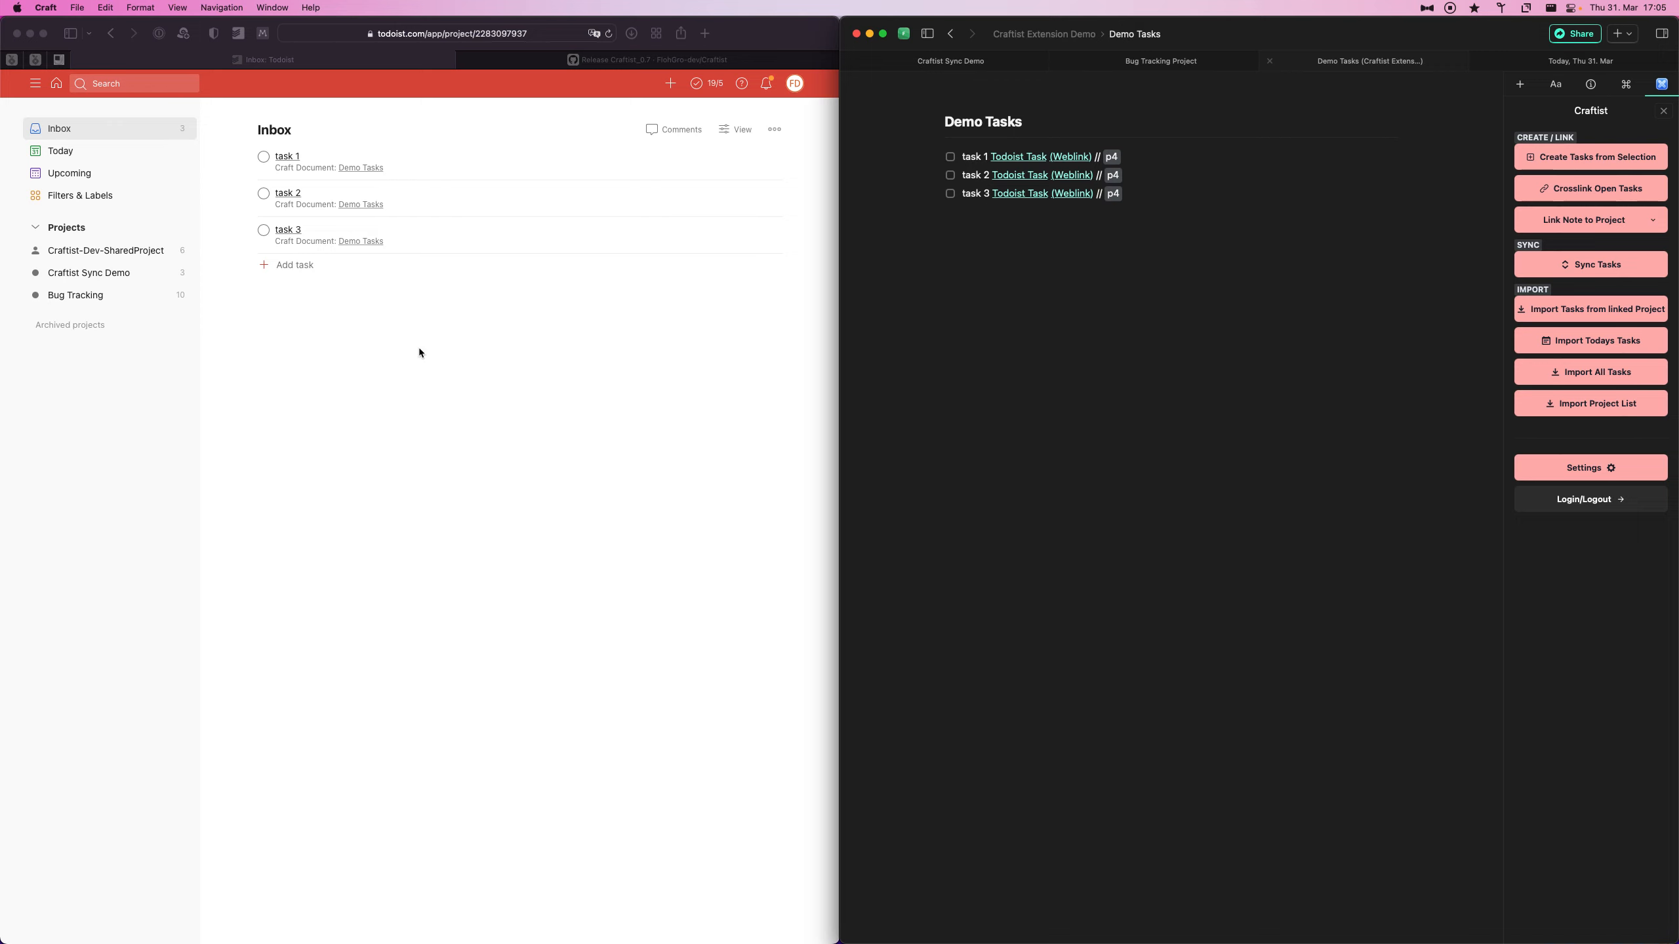
Return to the Craftist Extension Demo page, and follow task 2's link in the Todoist inbox back to Craft, allowing the app to open.
left_click(1058, 34)
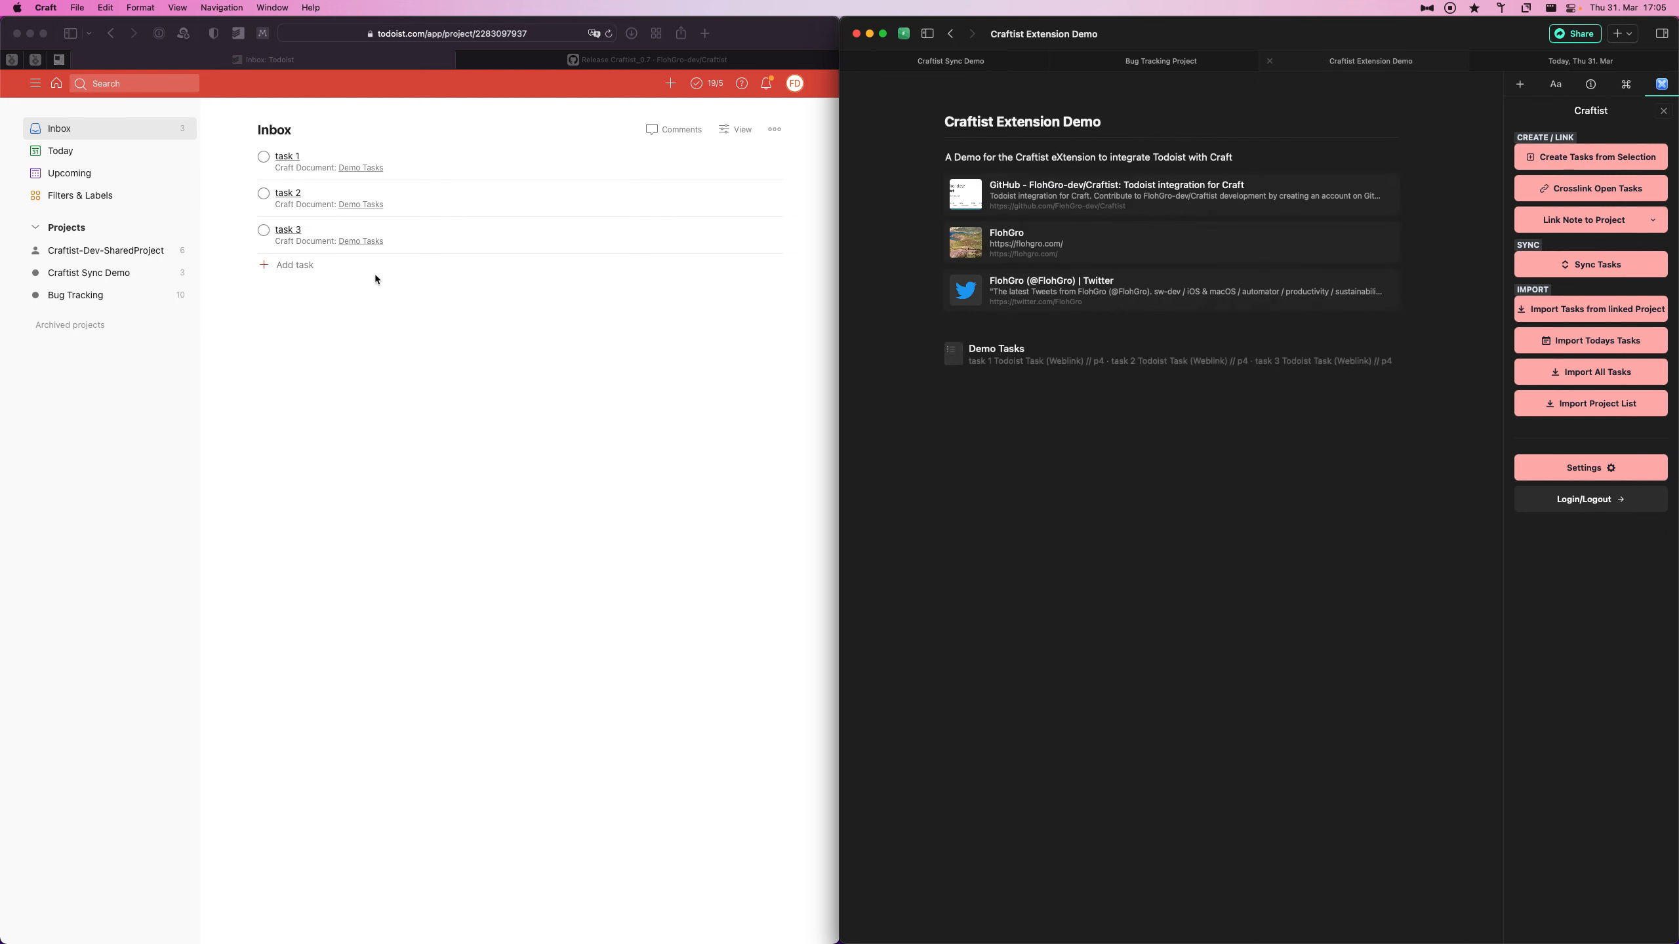
left_click(314, 285)
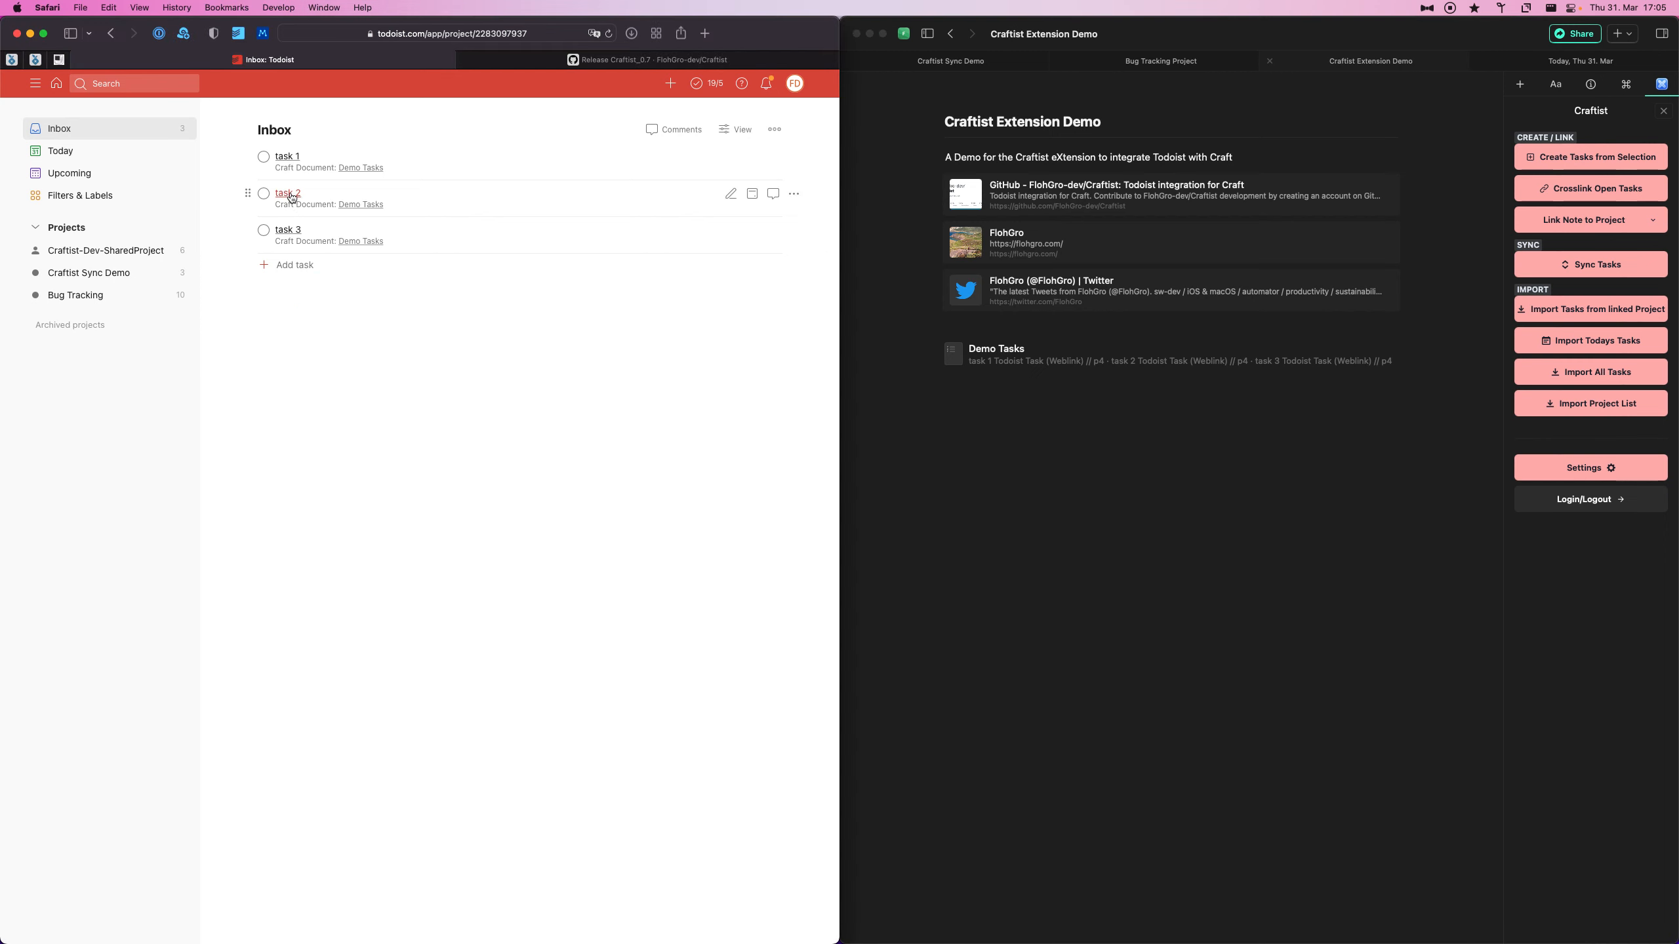
left_click(291, 195)
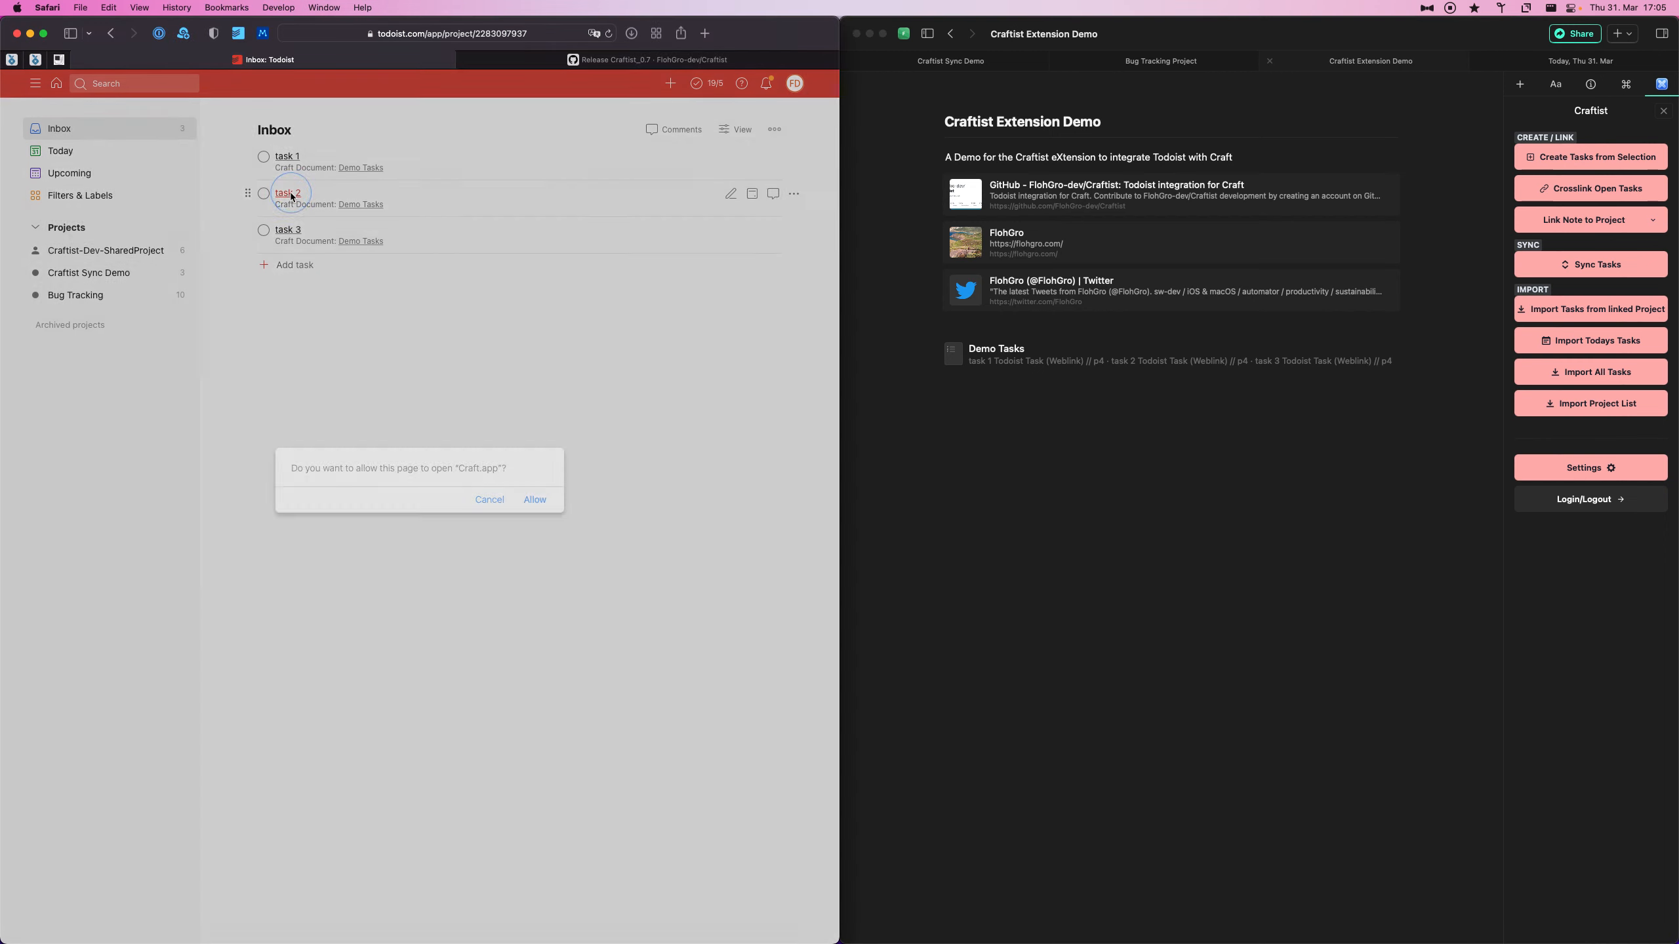
left_click(536, 499)
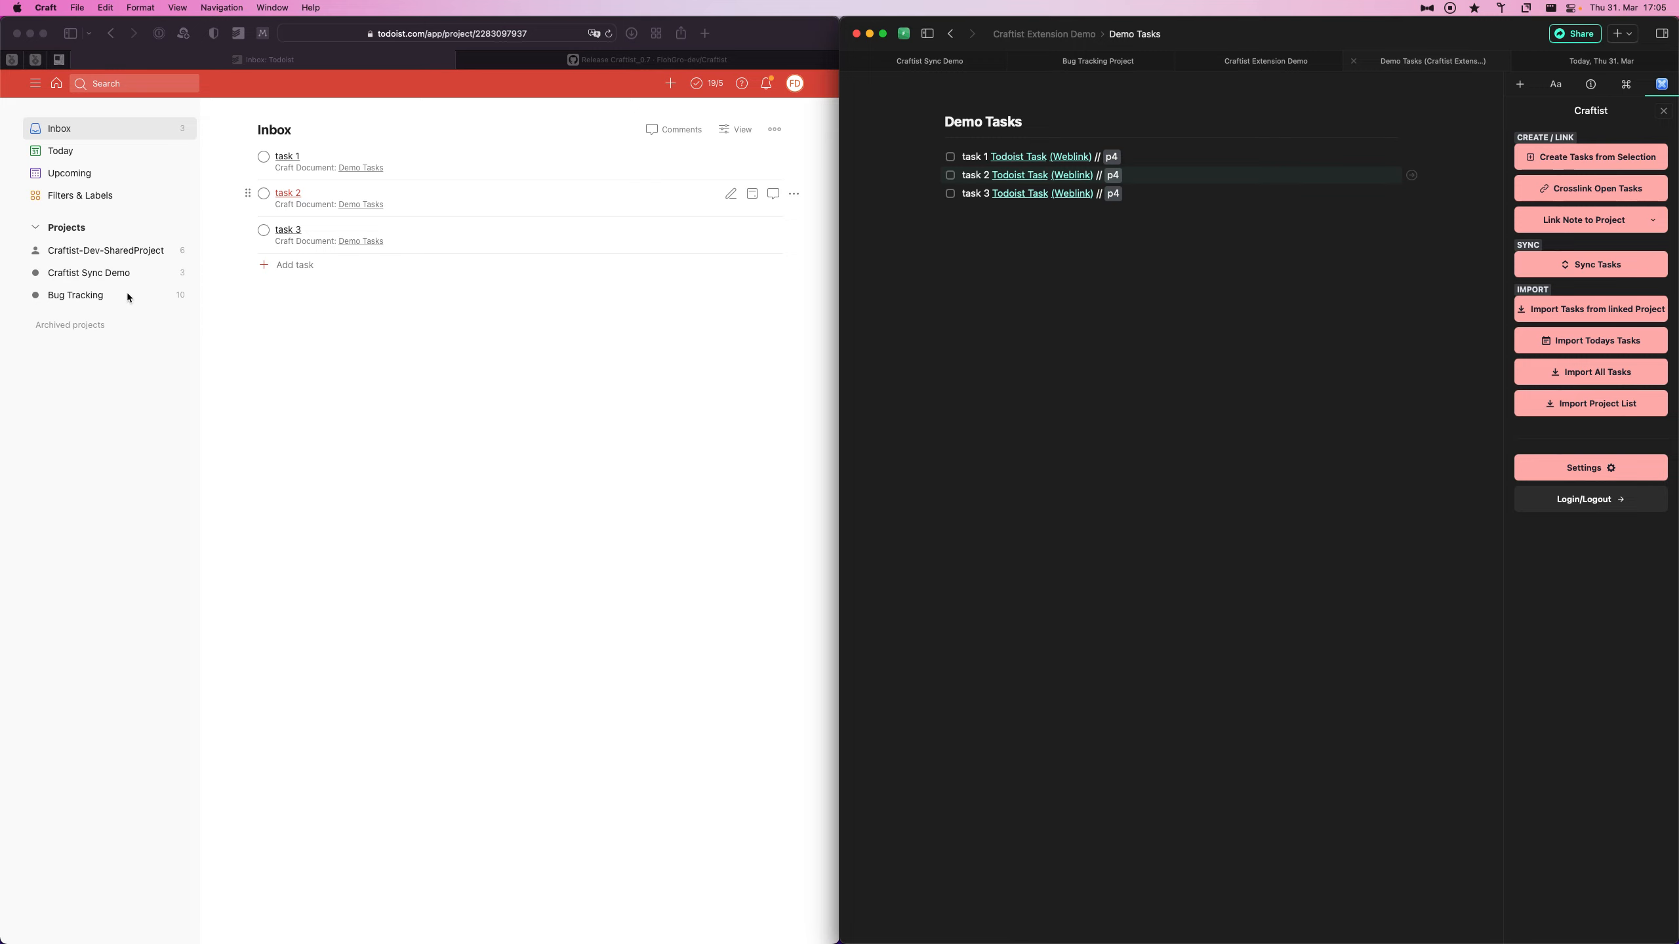
Link the Bug Tracking Project note in Craft to the Todoist project Bug Tracking, opening that project in Todoist too.
left_click(1089, 64)
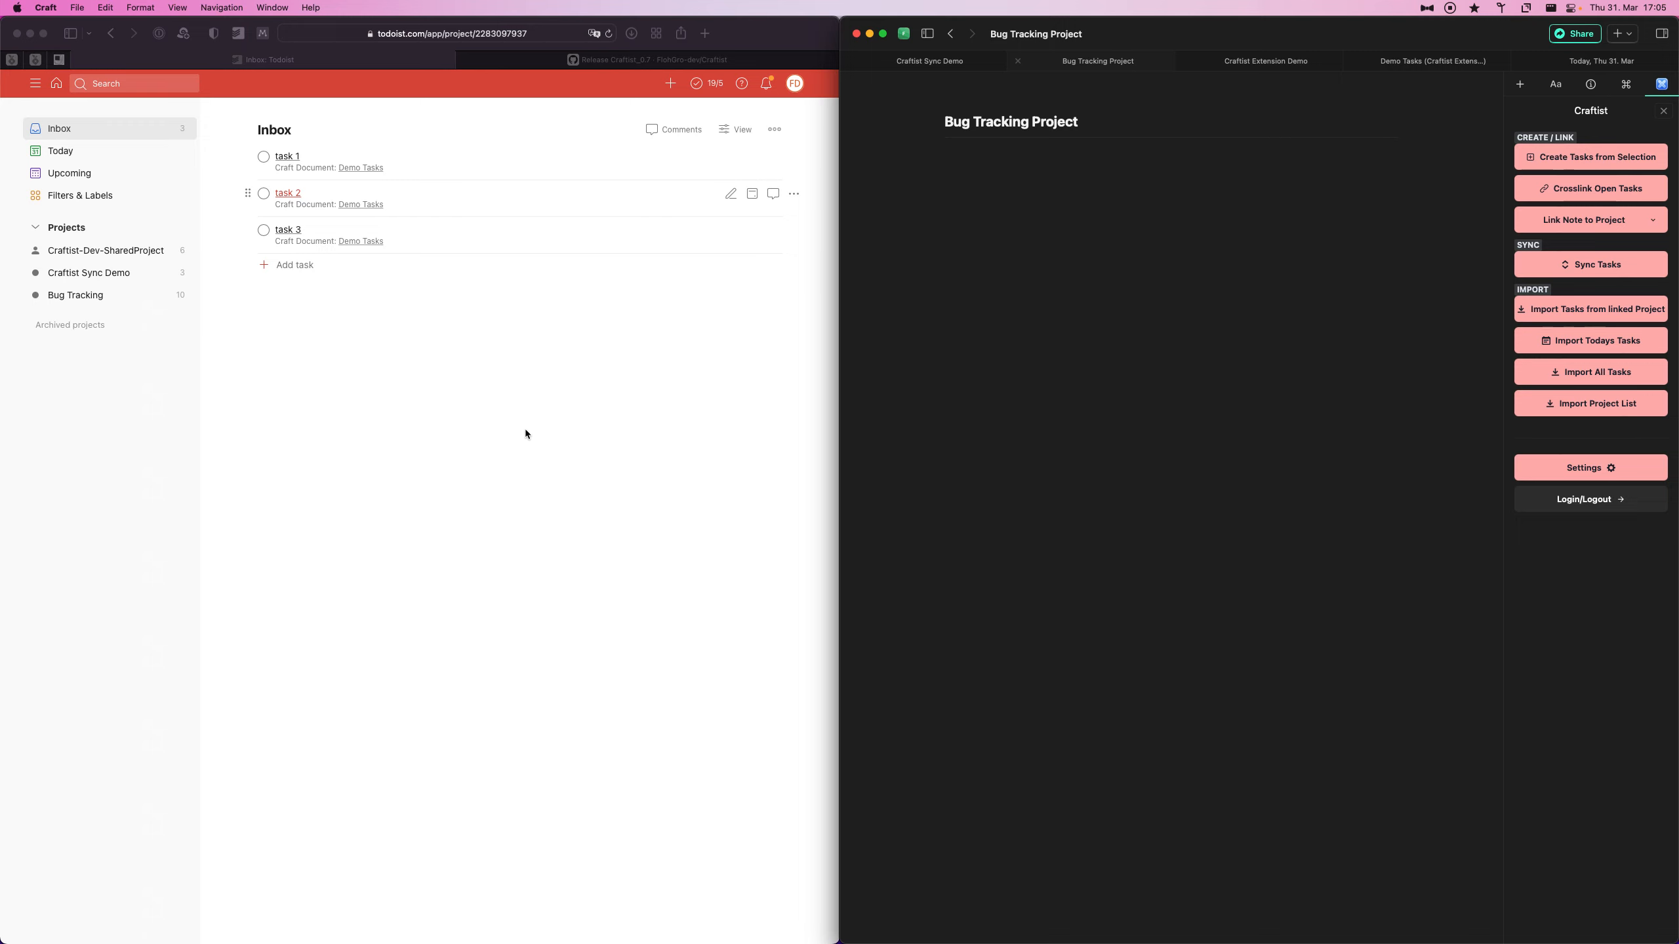
left_click(114, 299)
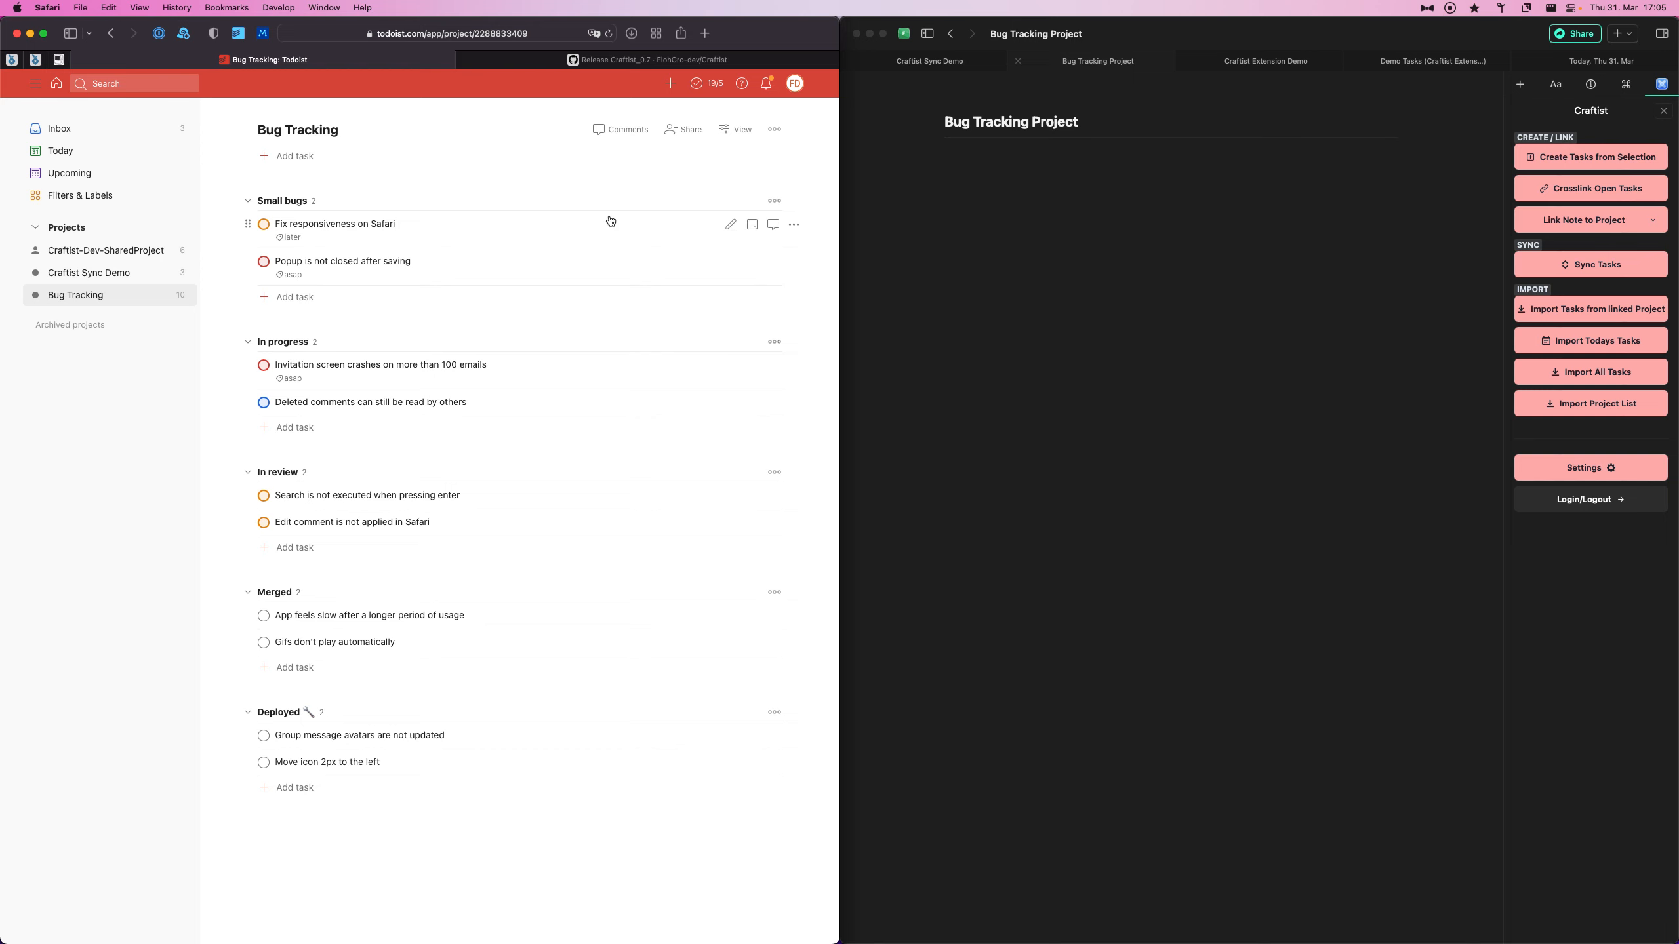
left_click(1603, 224)
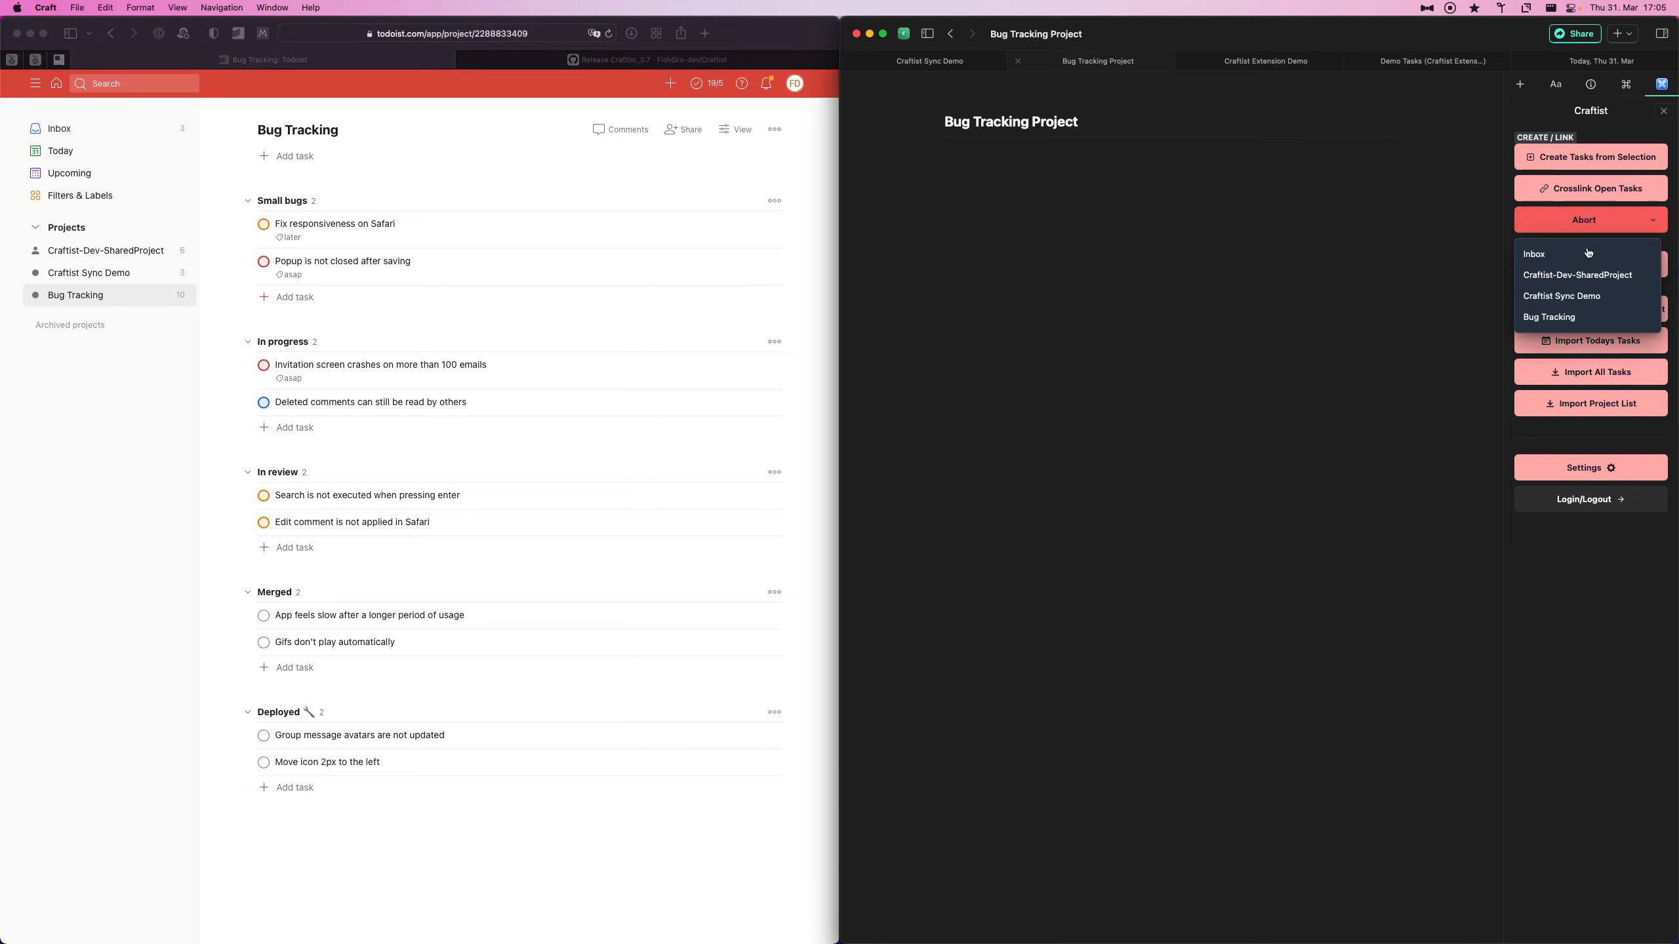
left_click(1566, 319)
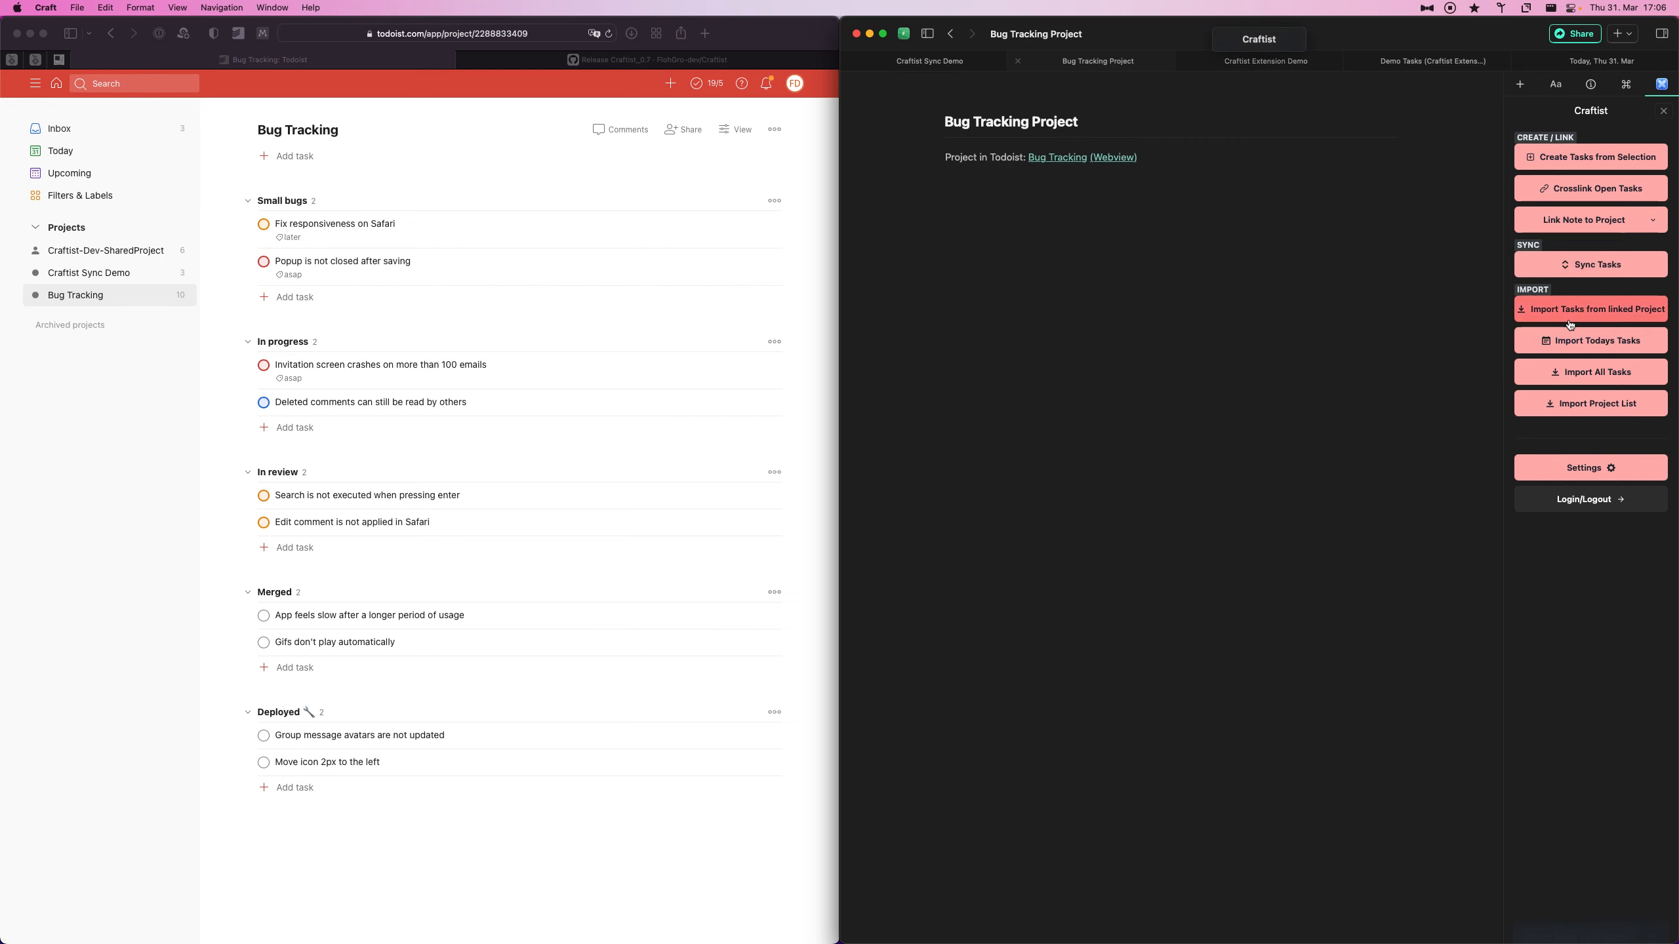
mouse_move(1128, 160)
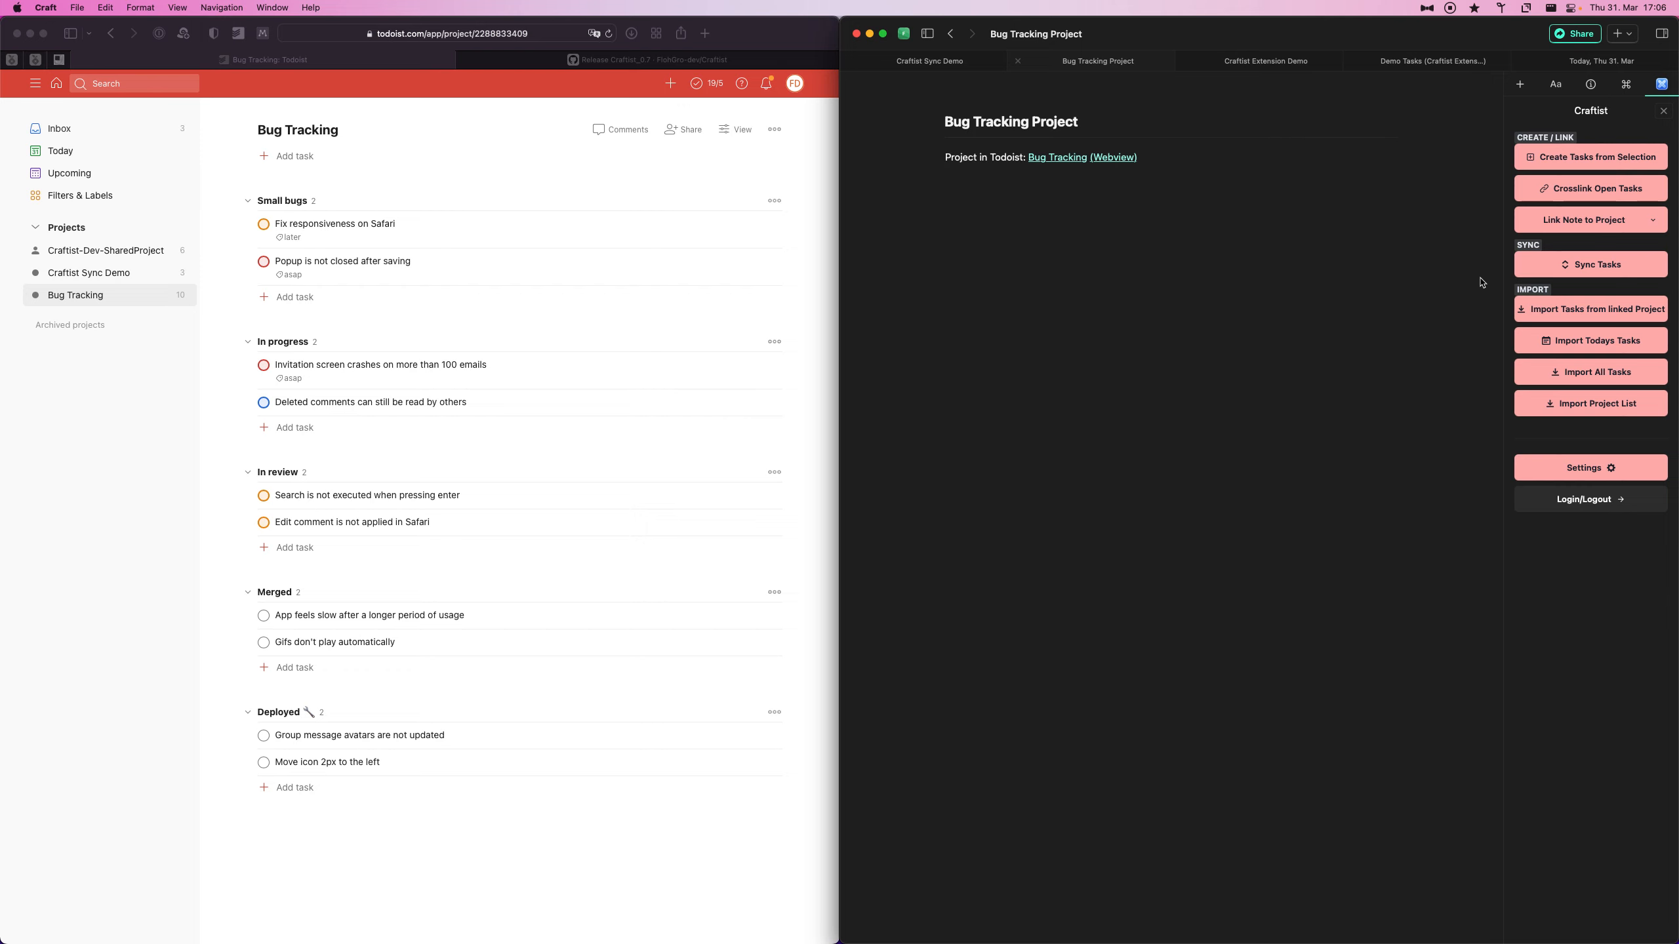
Import the tasks from the linked Todoist project and expand the Small bugs, In progress, In review, Merged and Deployed sections.
left_click(1582, 314)
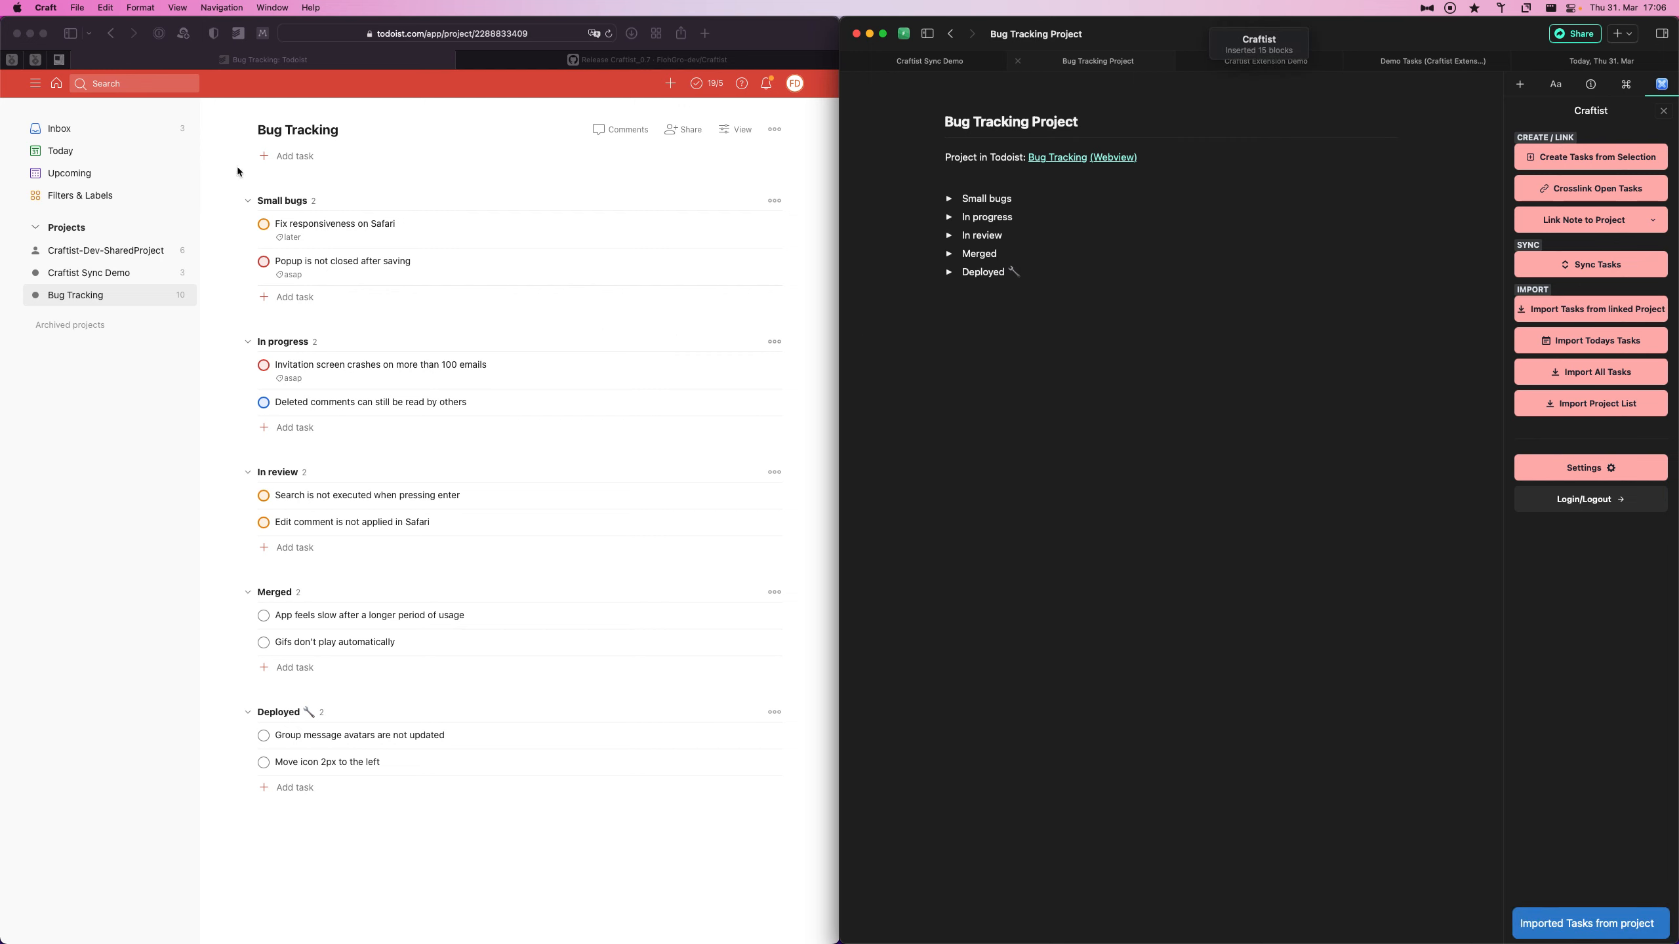
left_click(950, 201)
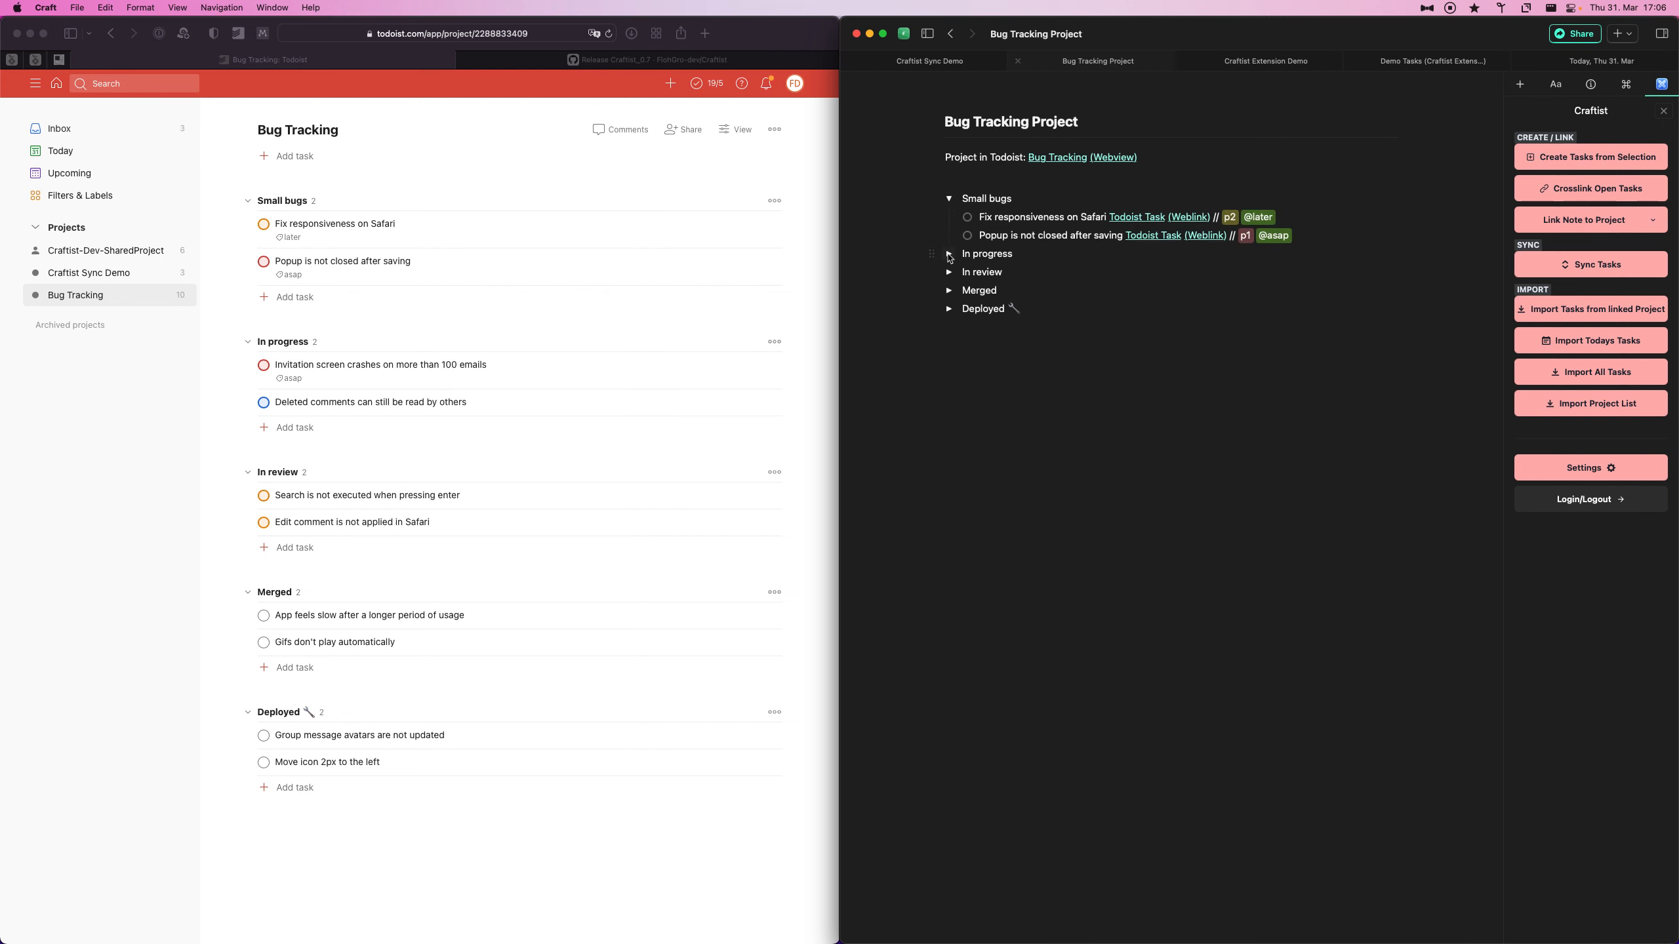
left_click(949, 254)
left_click(950, 309)
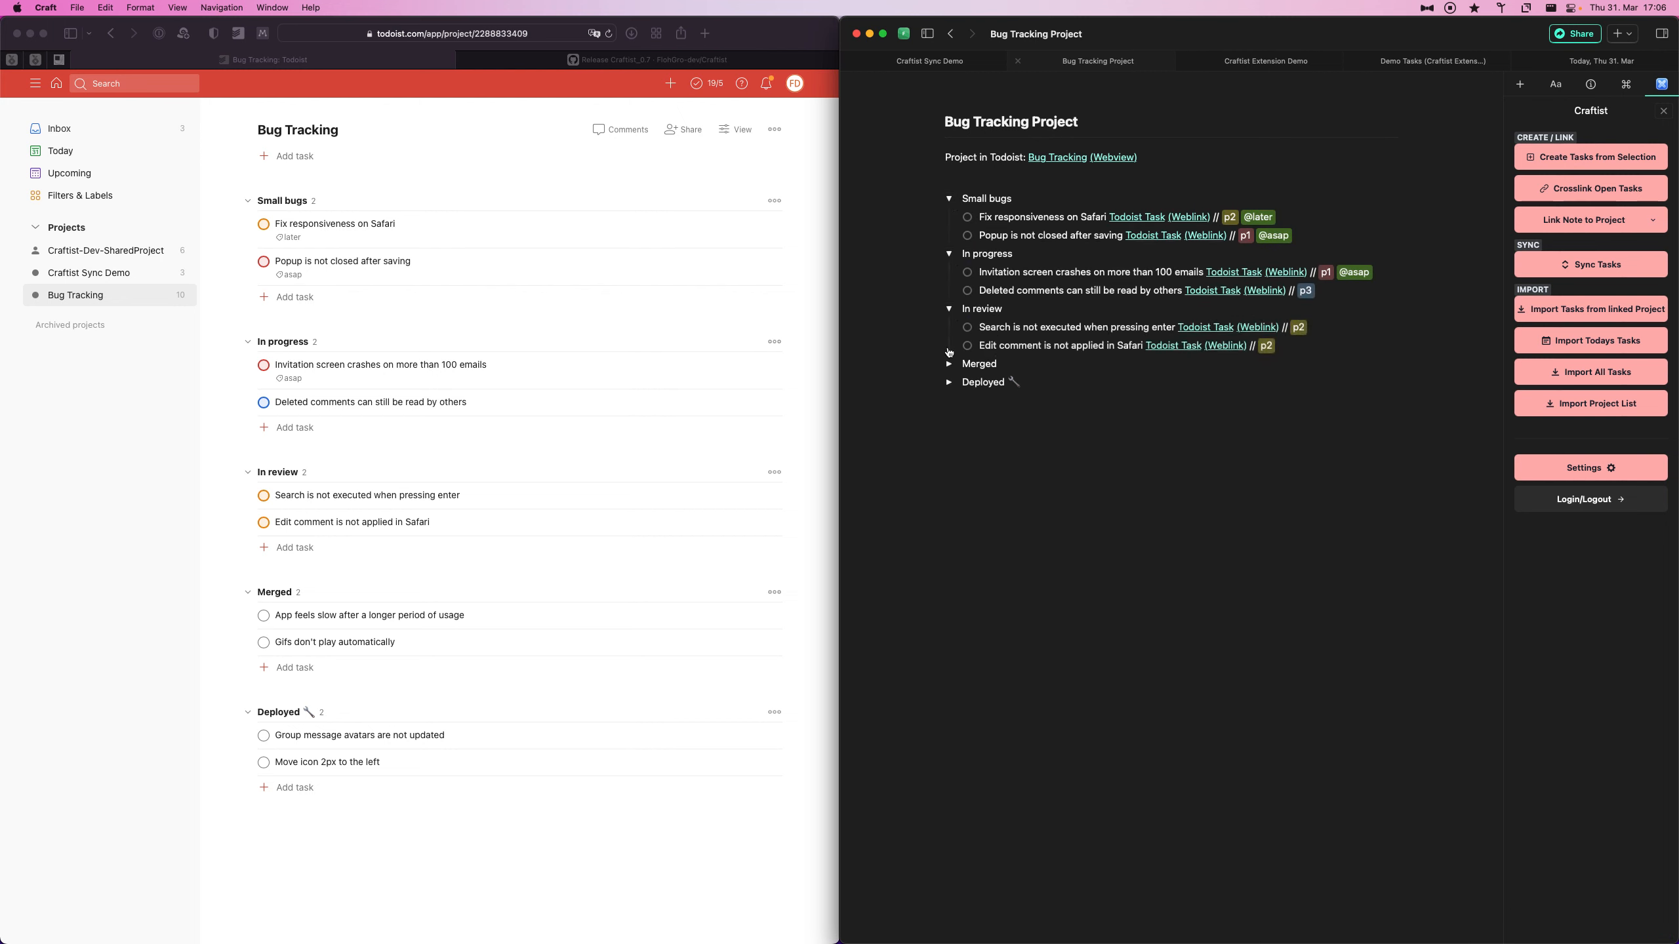
left_click(949, 364)
left_click(949, 419)
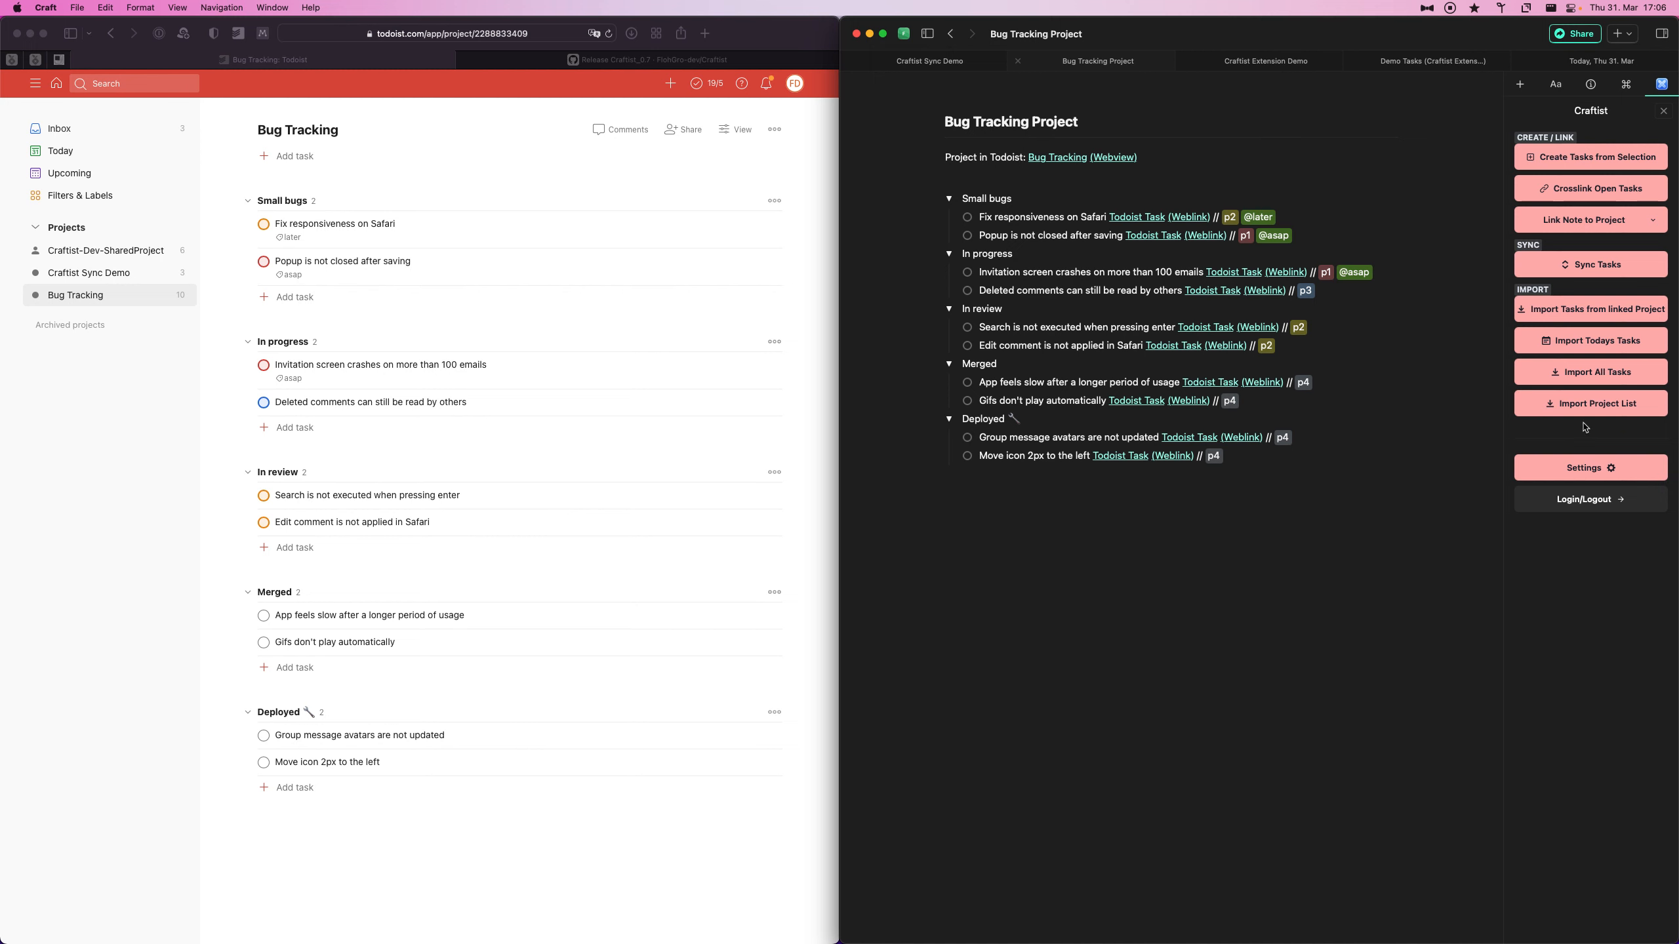
Enable setting due dates based on the daily note in the Craftist settings.
left_click(1606, 466)
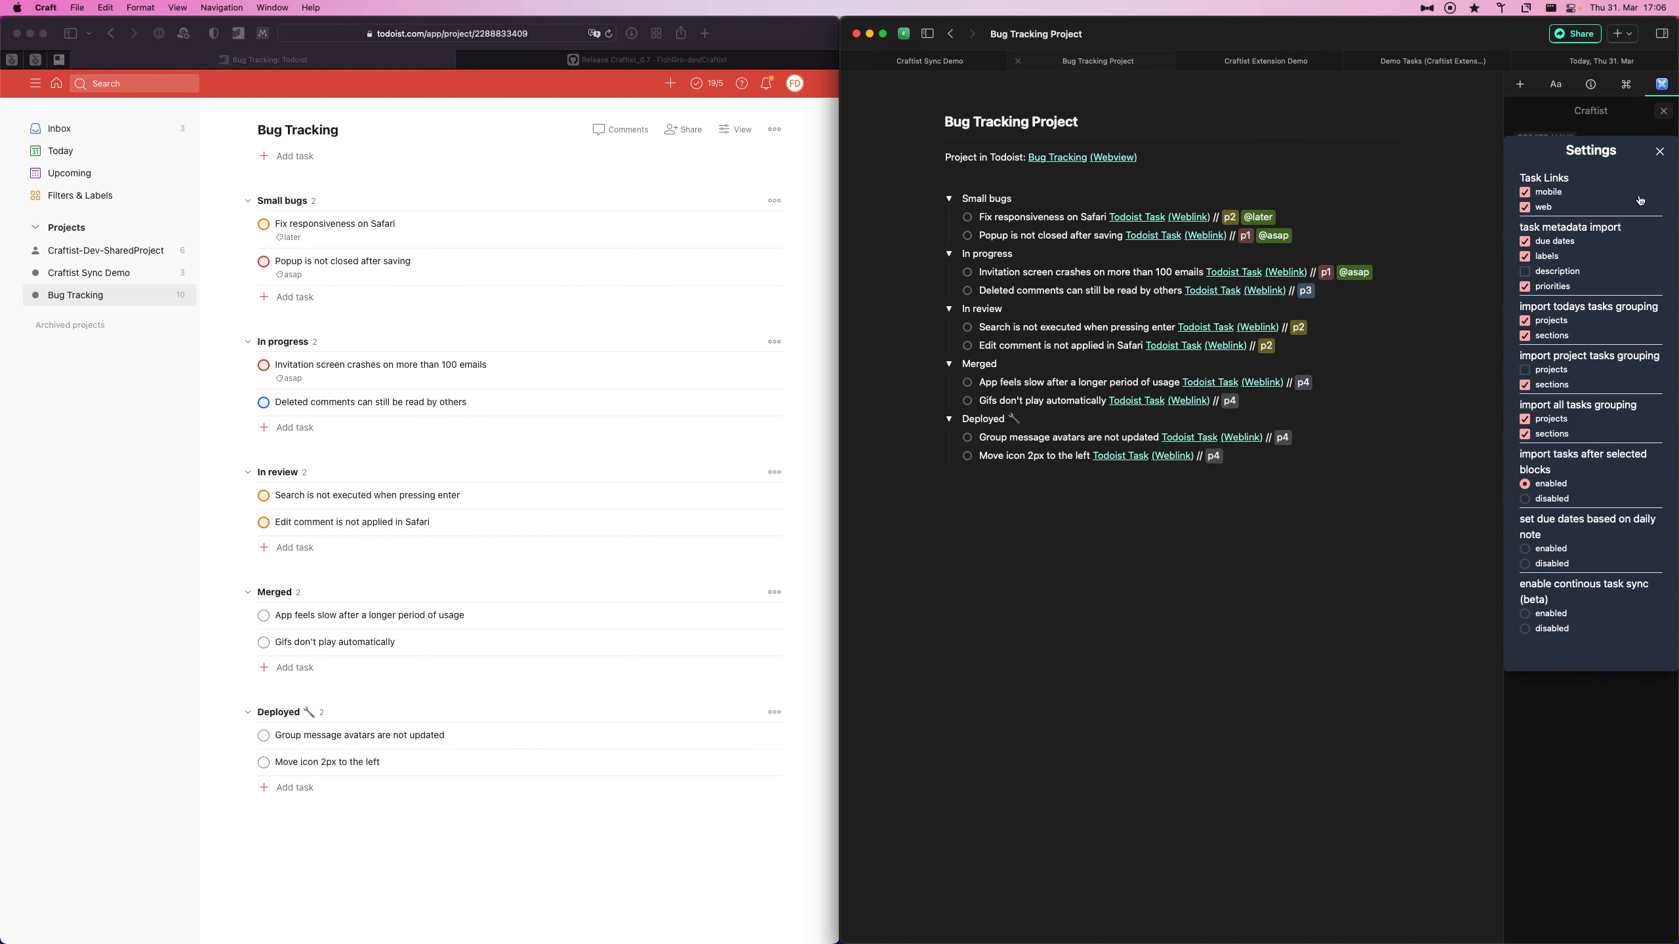
left_click(1547, 548)
left_click(1659, 152)
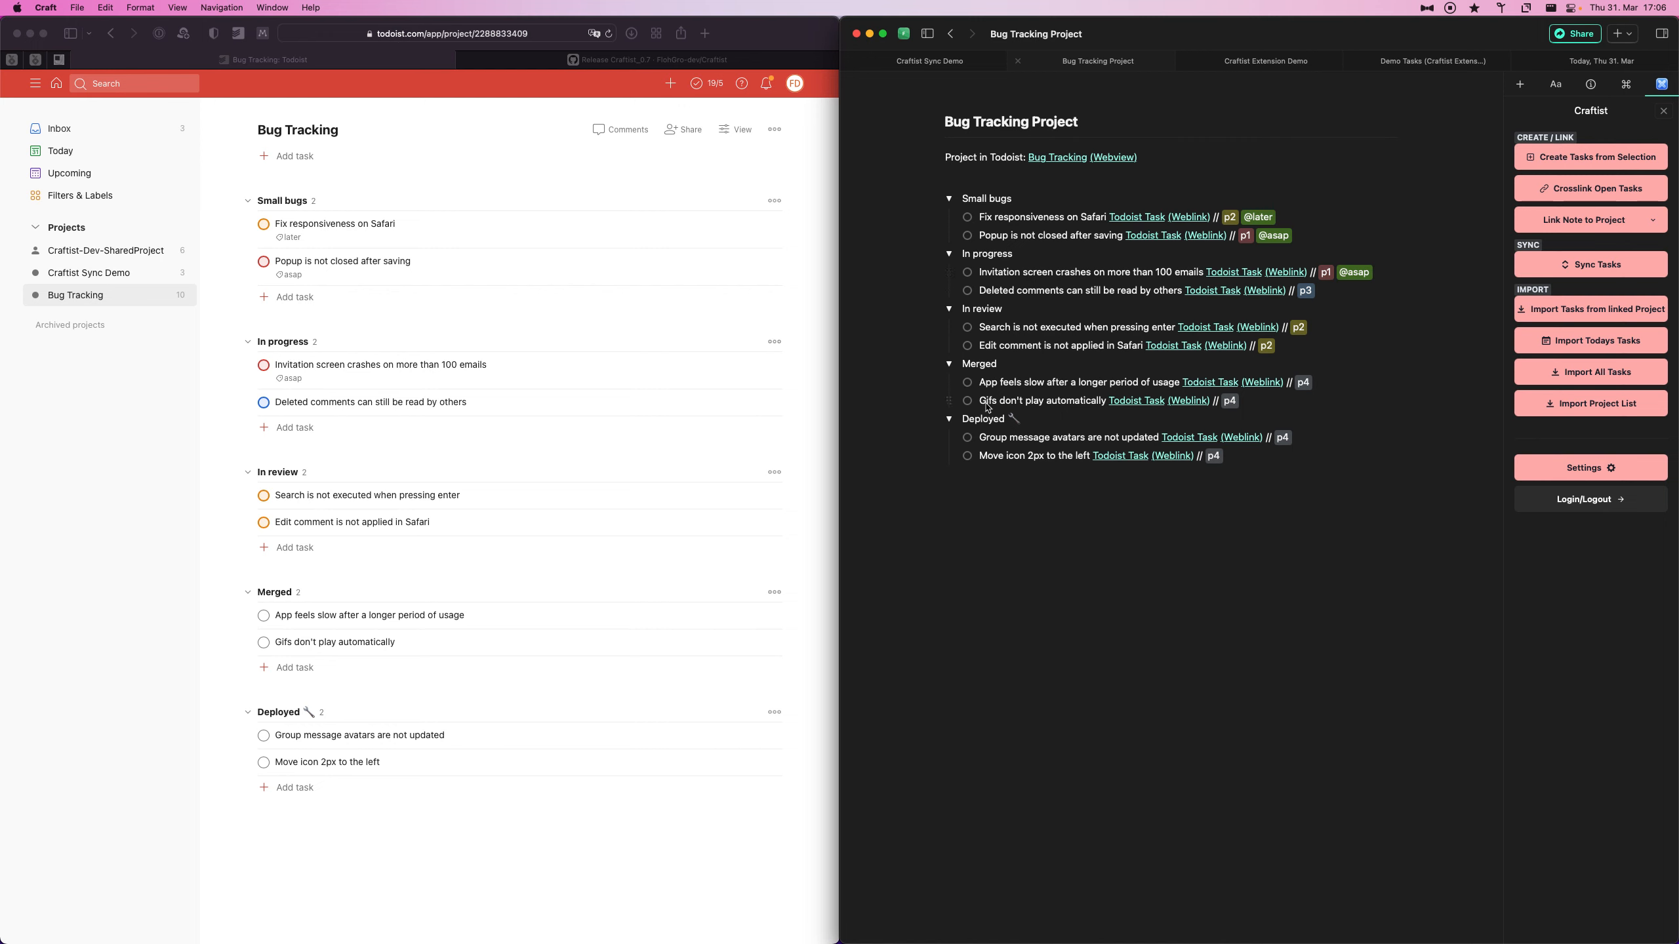
Complete both Deployed tasks and "Gifs don't play automatically" in the Craft note, and sync the tasks to Todoist.
left_click(967, 439)
left_click(967, 456)
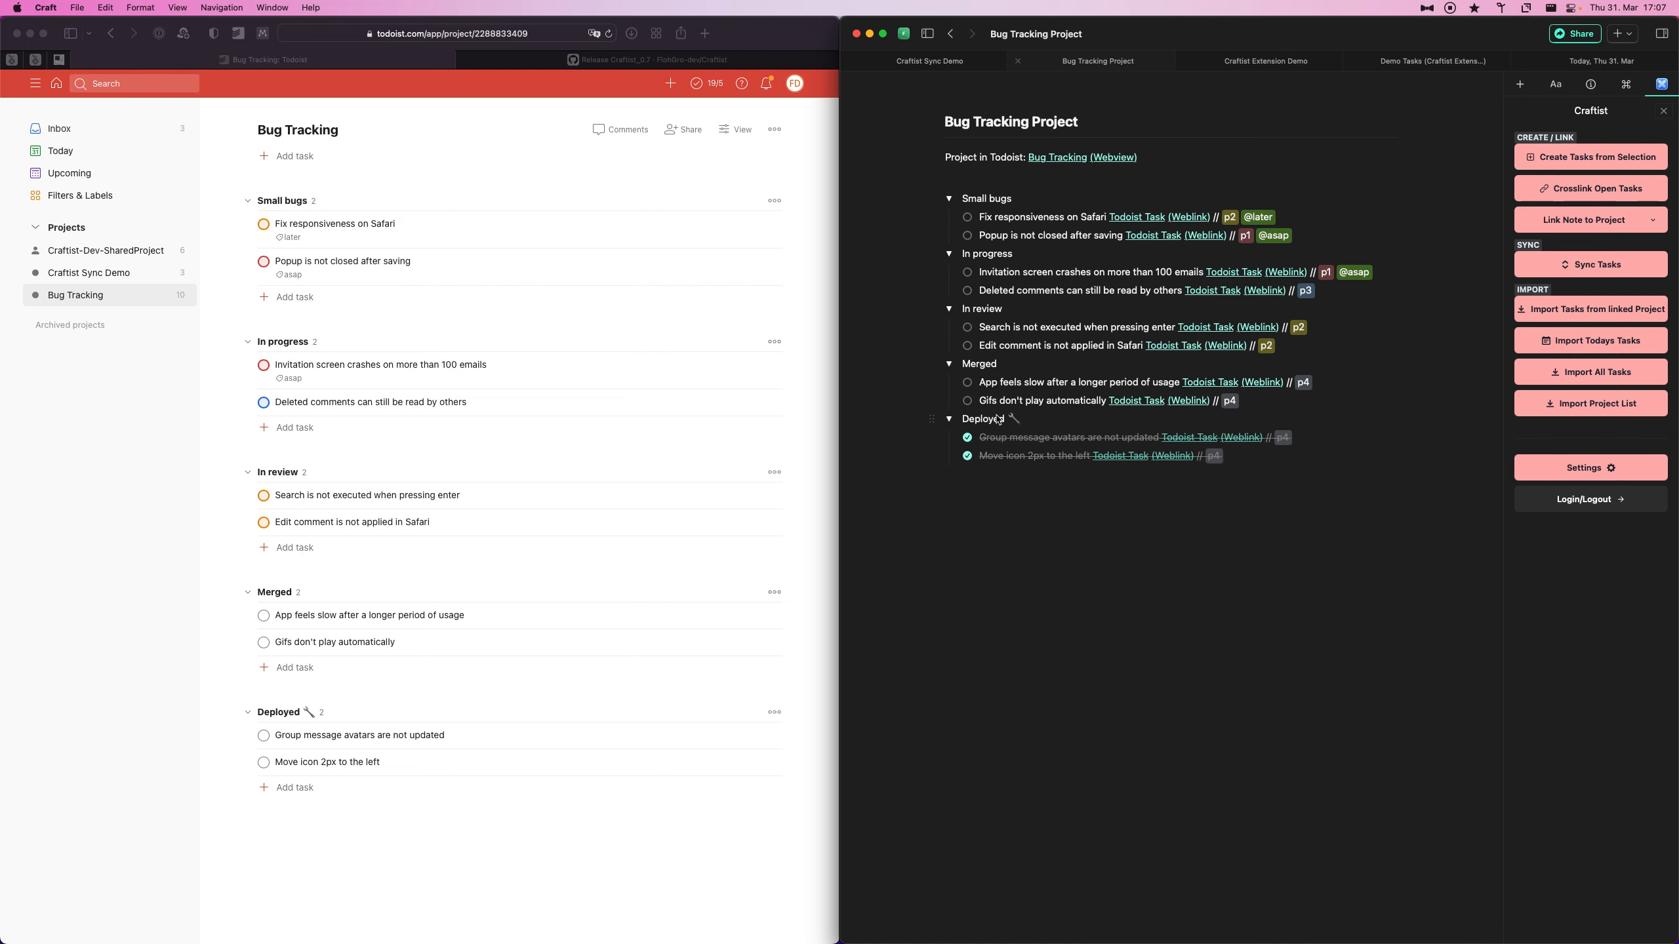
left_click(969, 402)
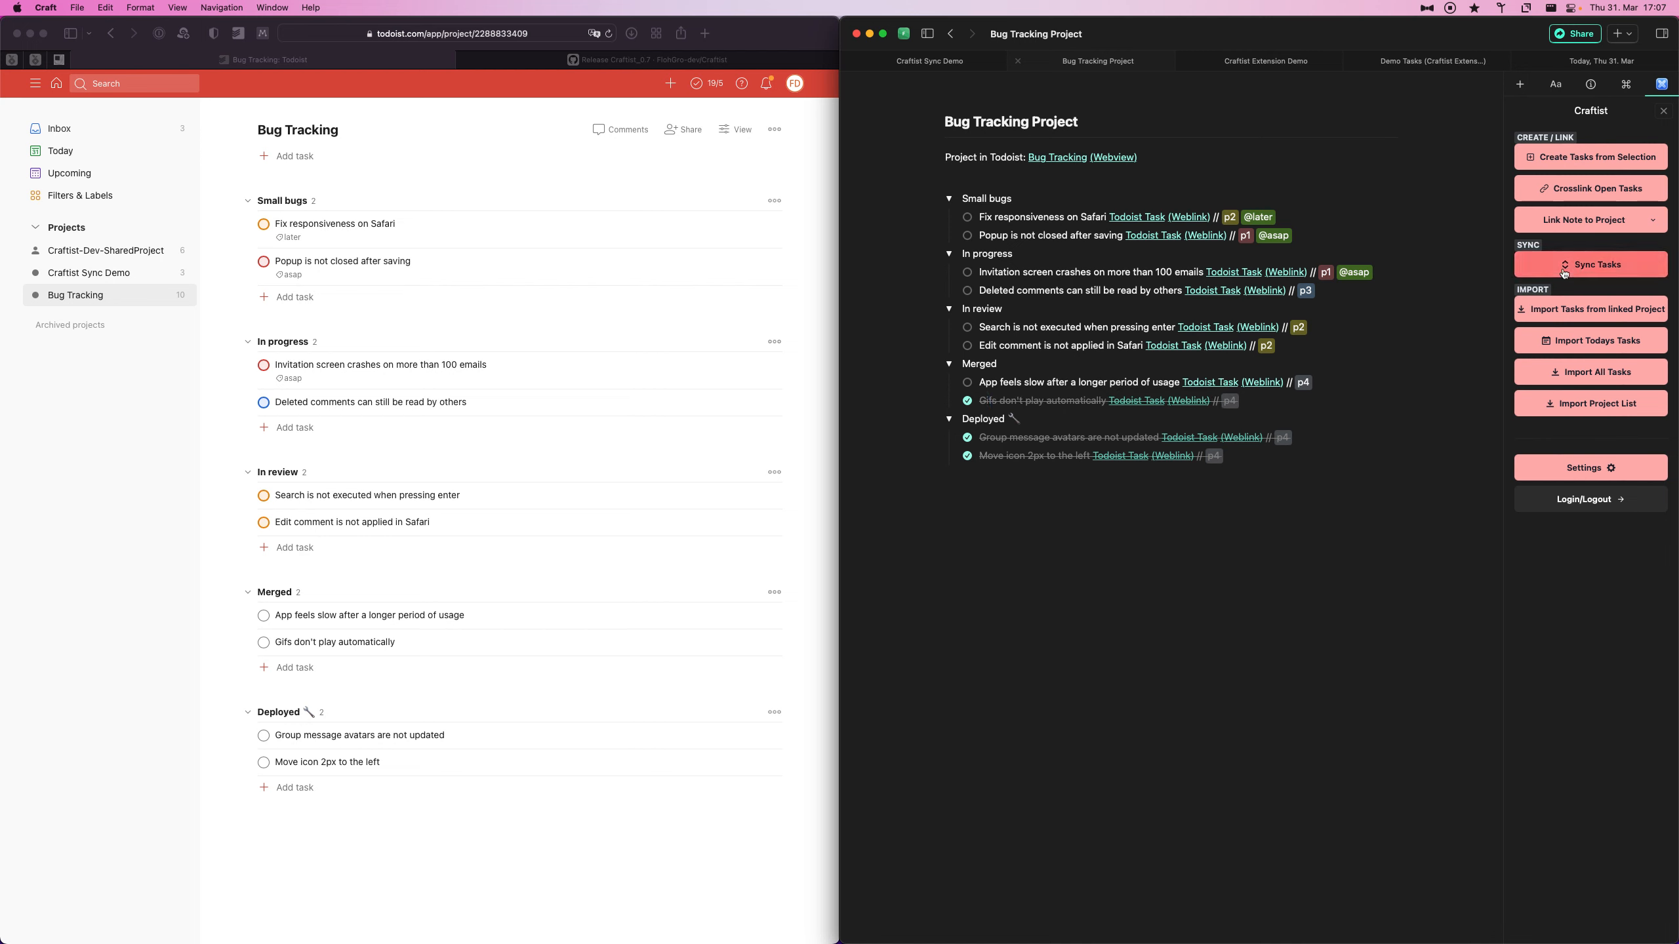
left_click(1606, 273)
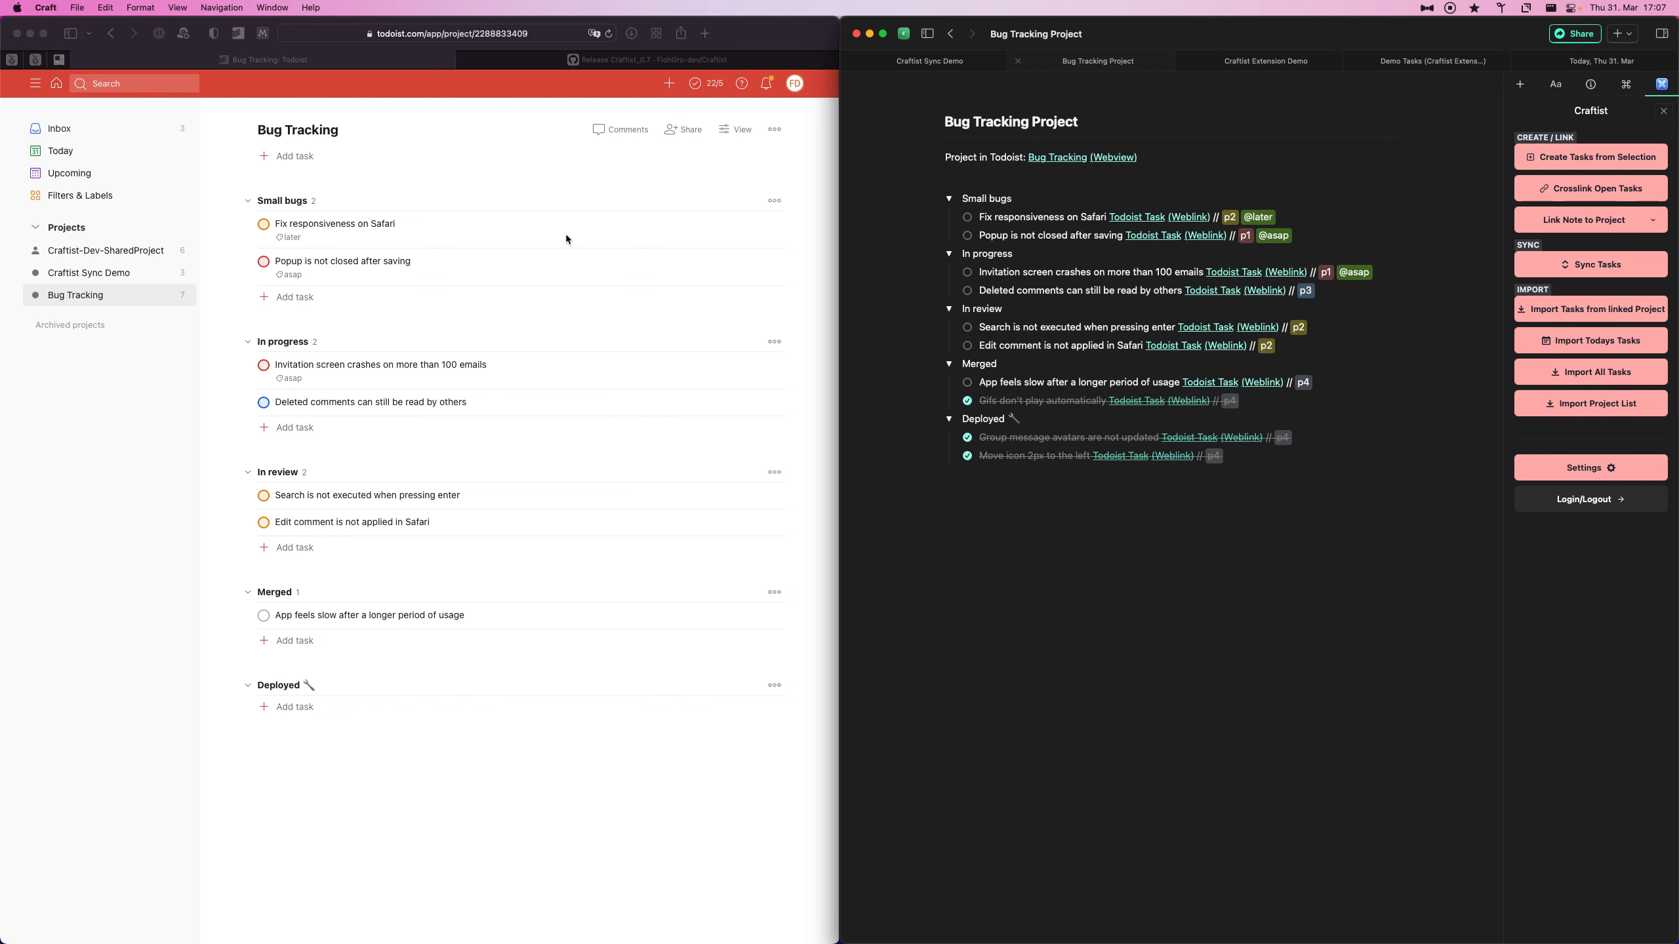
In Todoist, set "Popup is not closed after saving" due tomorrow and "Invitation screen crashes on more than 100 emails" due today.
left_click(571, 271)
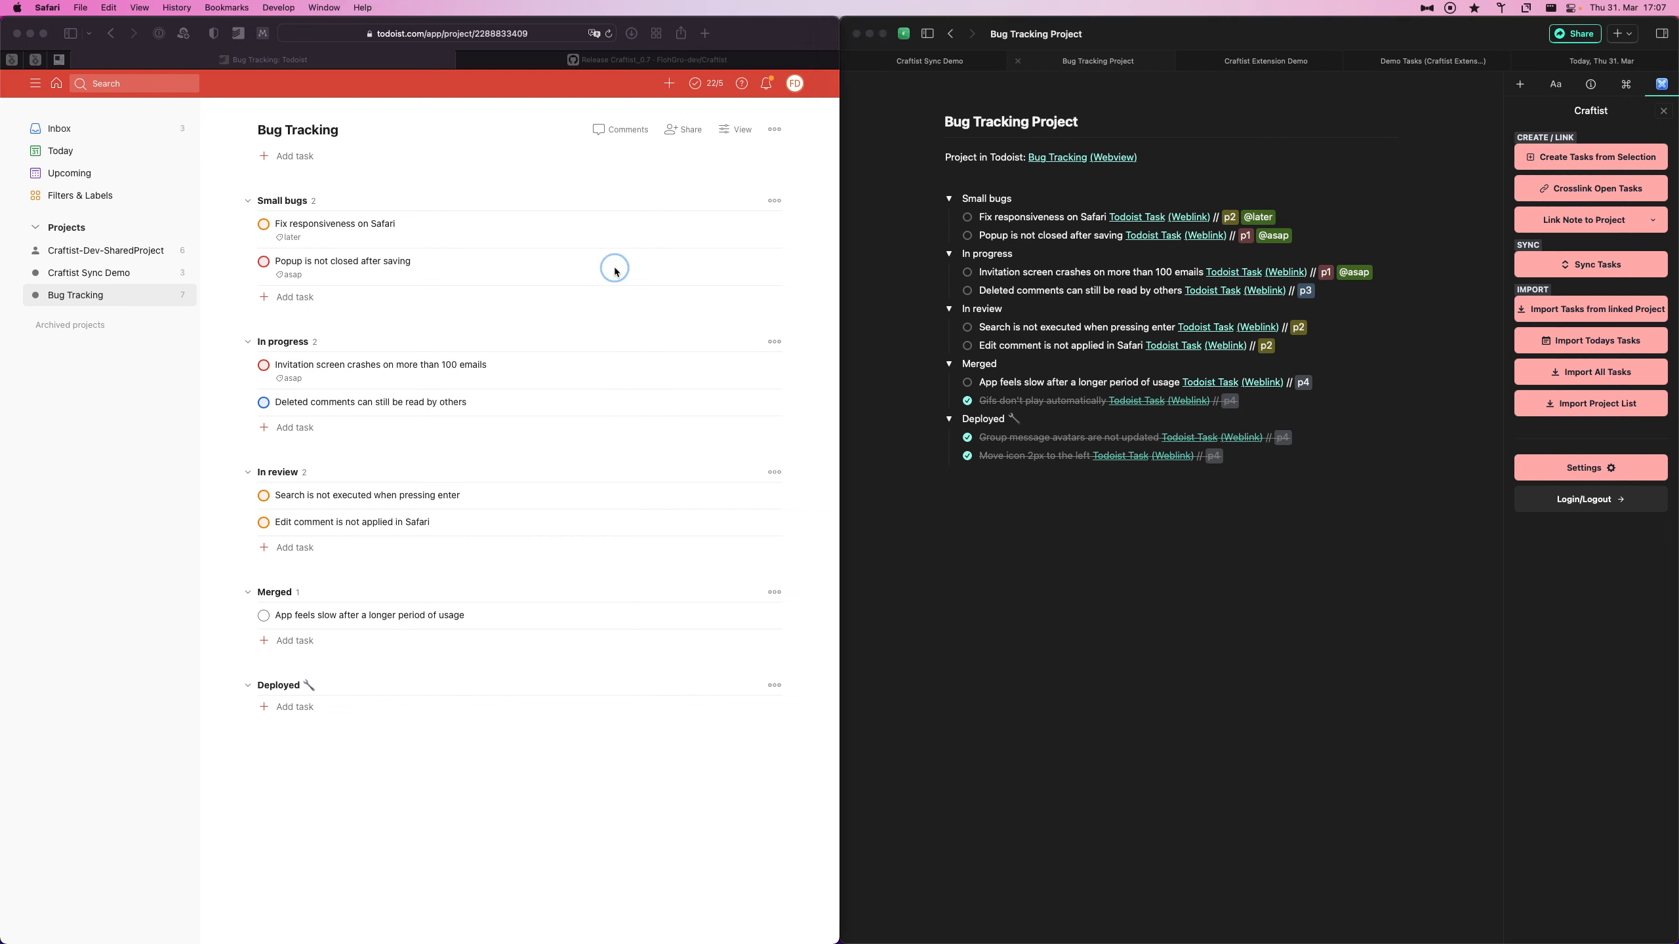
left_click(752, 261)
left_click(738, 338)
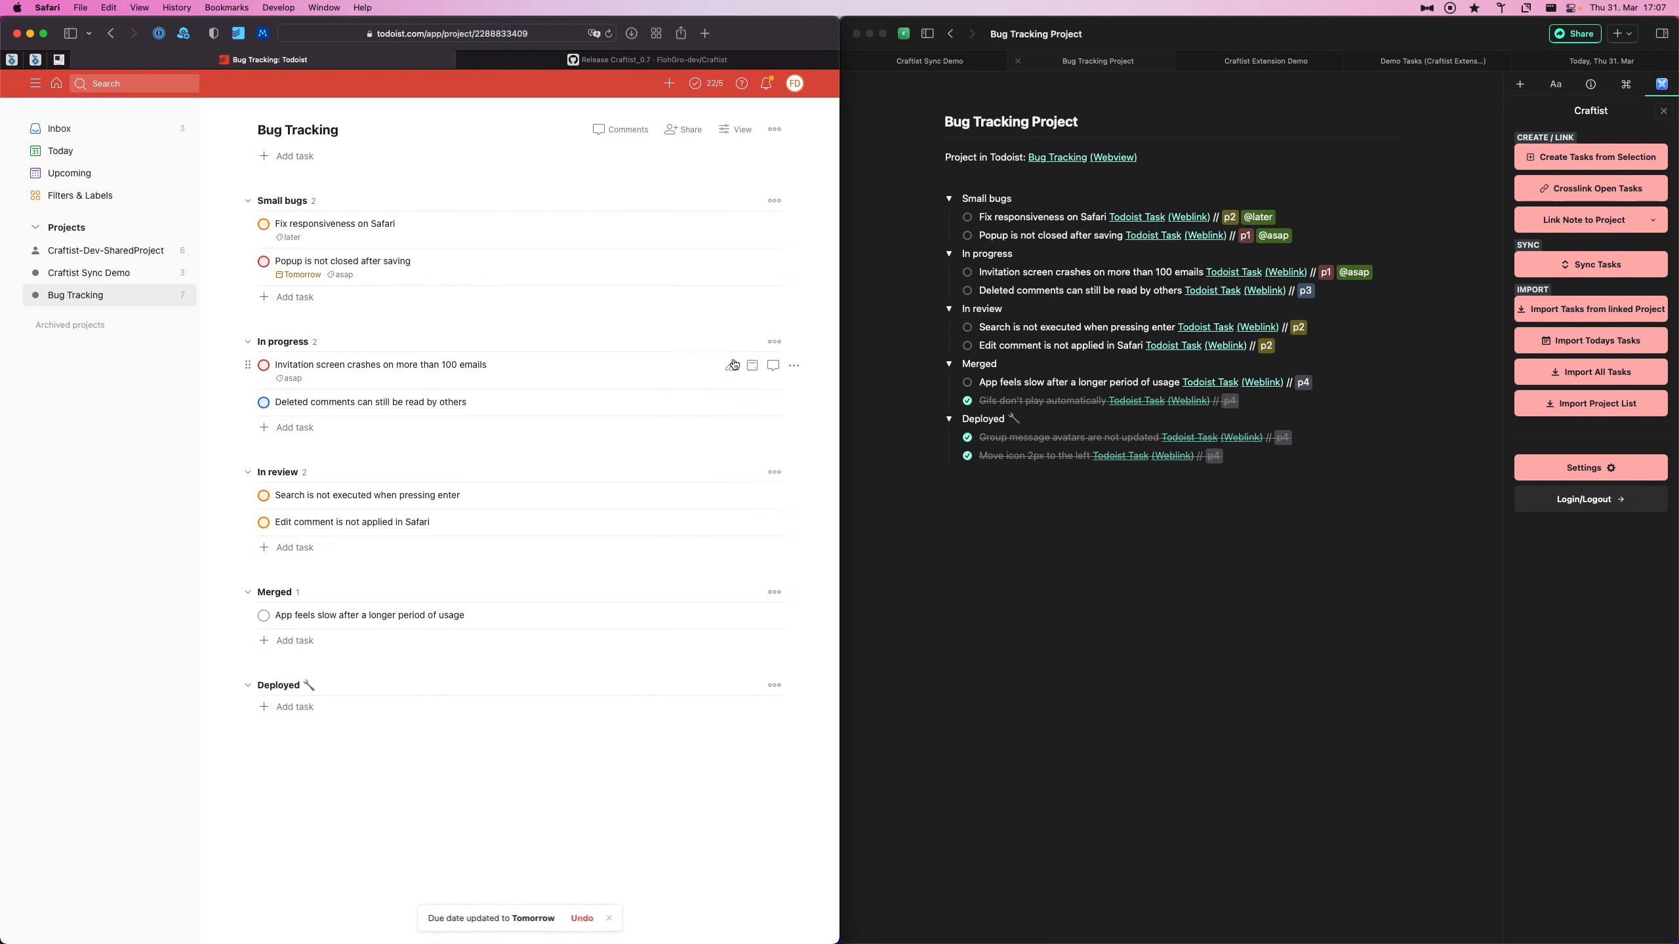
left_click(756, 371)
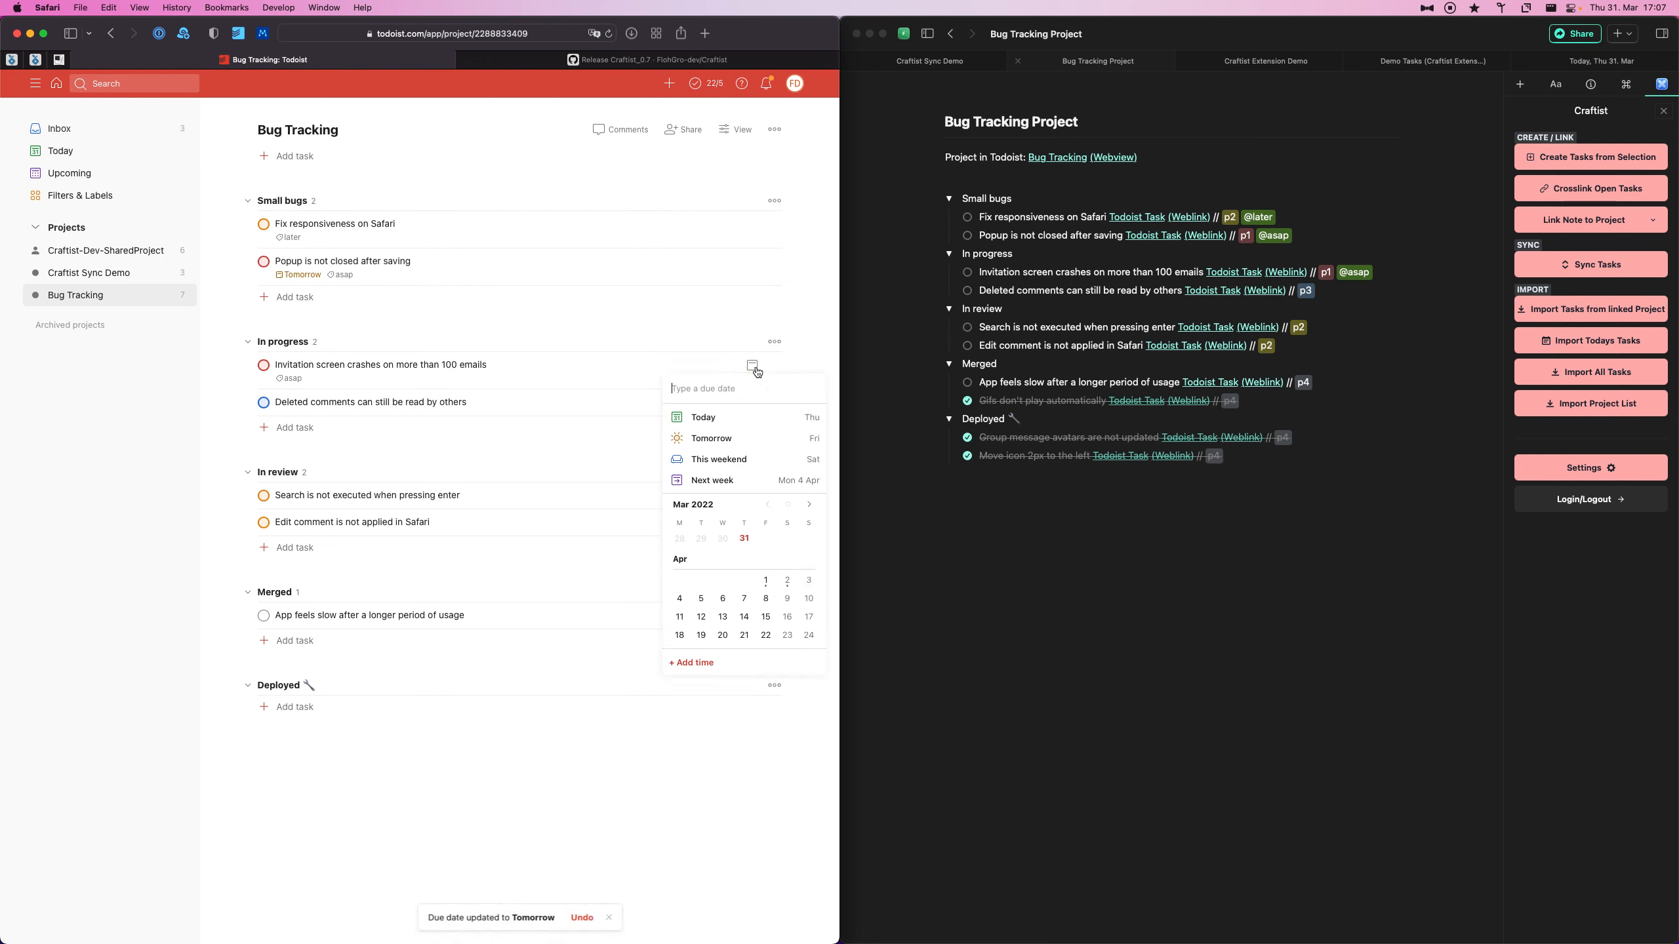
left_click(749, 414)
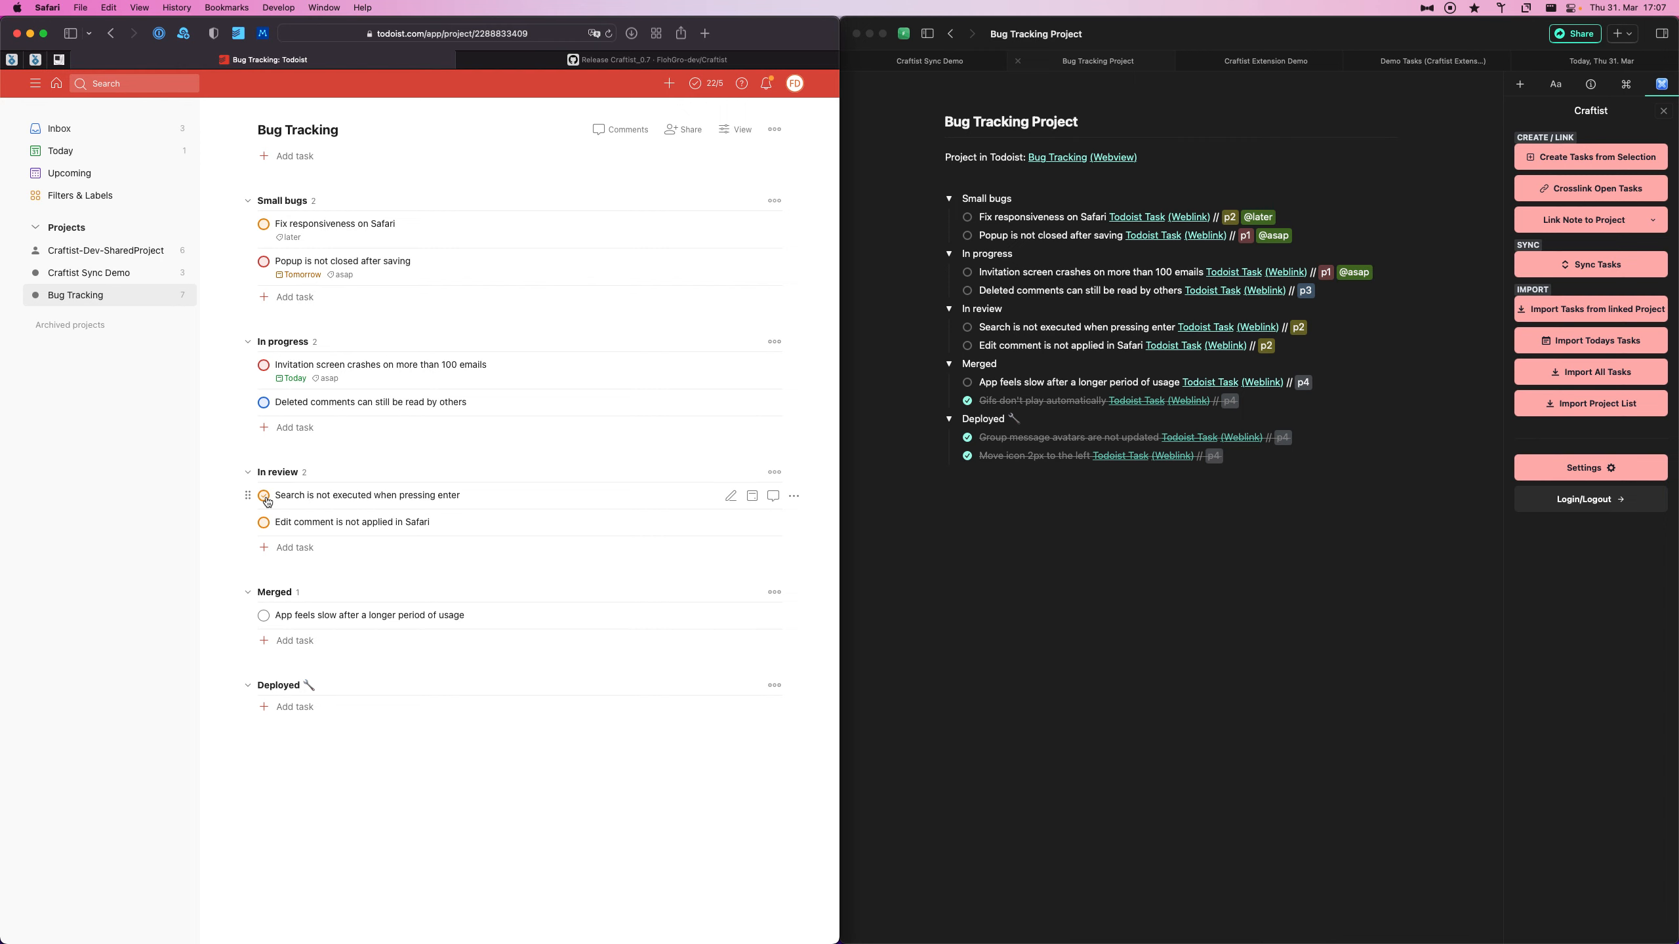
Complete "App feels slow after a longer period of usage" and "Edit comment is not applied in Safari" in Todoist, and sync the Craft note.
left_click(264, 618)
left_click(267, 533)
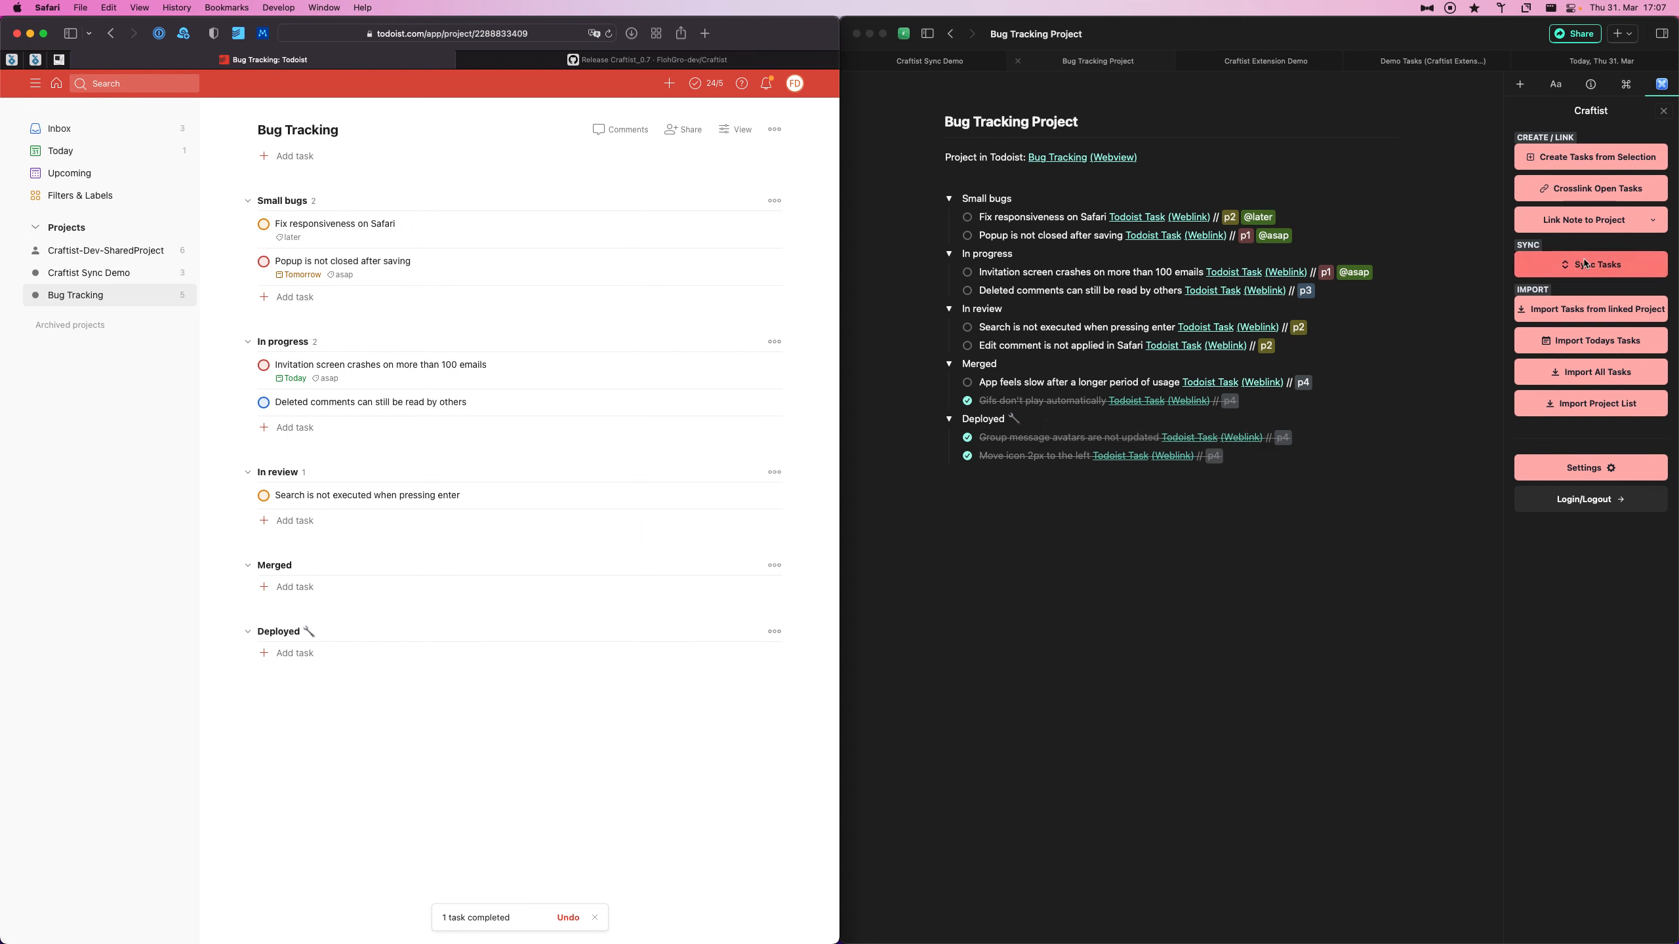
left_click(1604, 273)
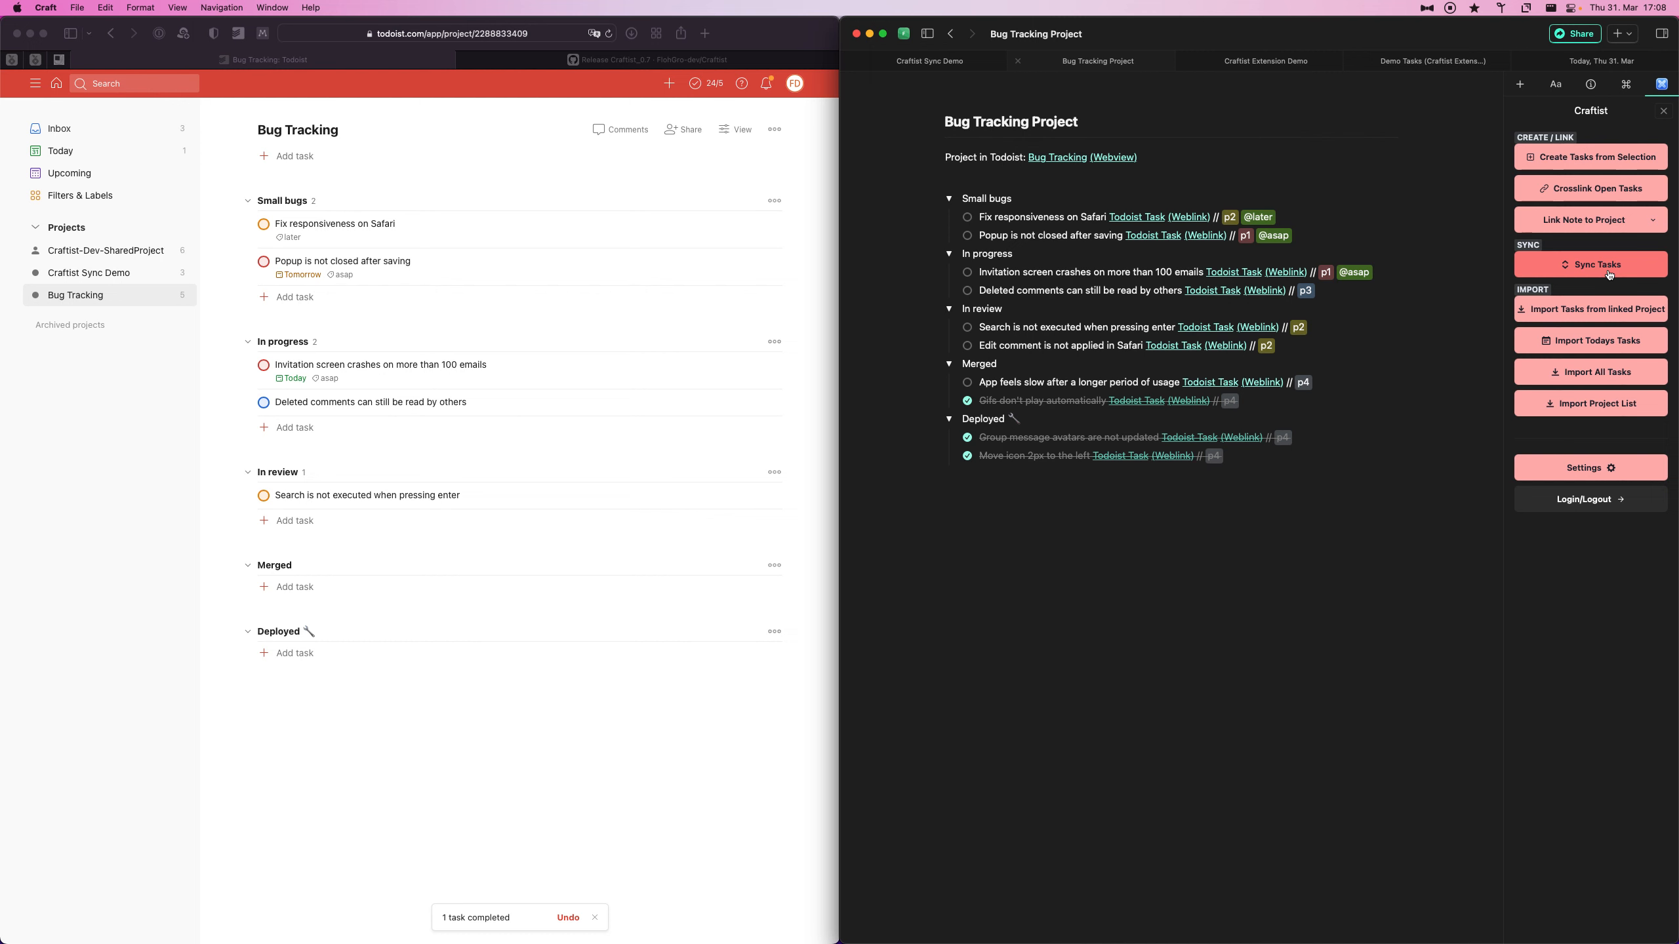
left_click(1606, 277)
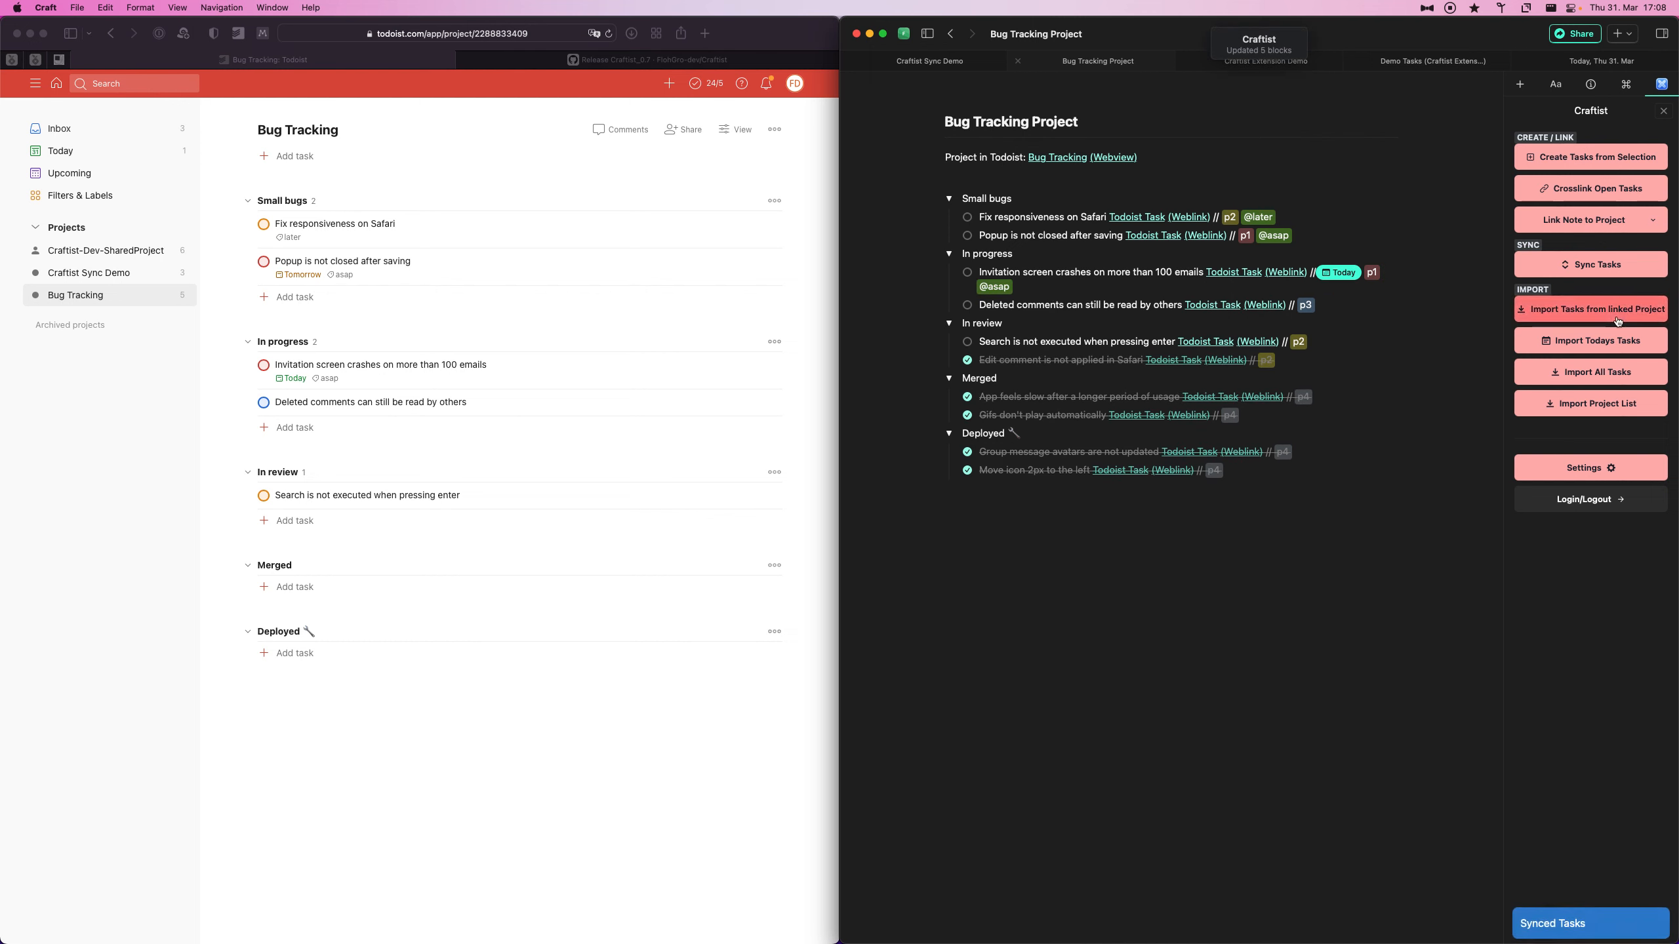
left_click(1602, 277)
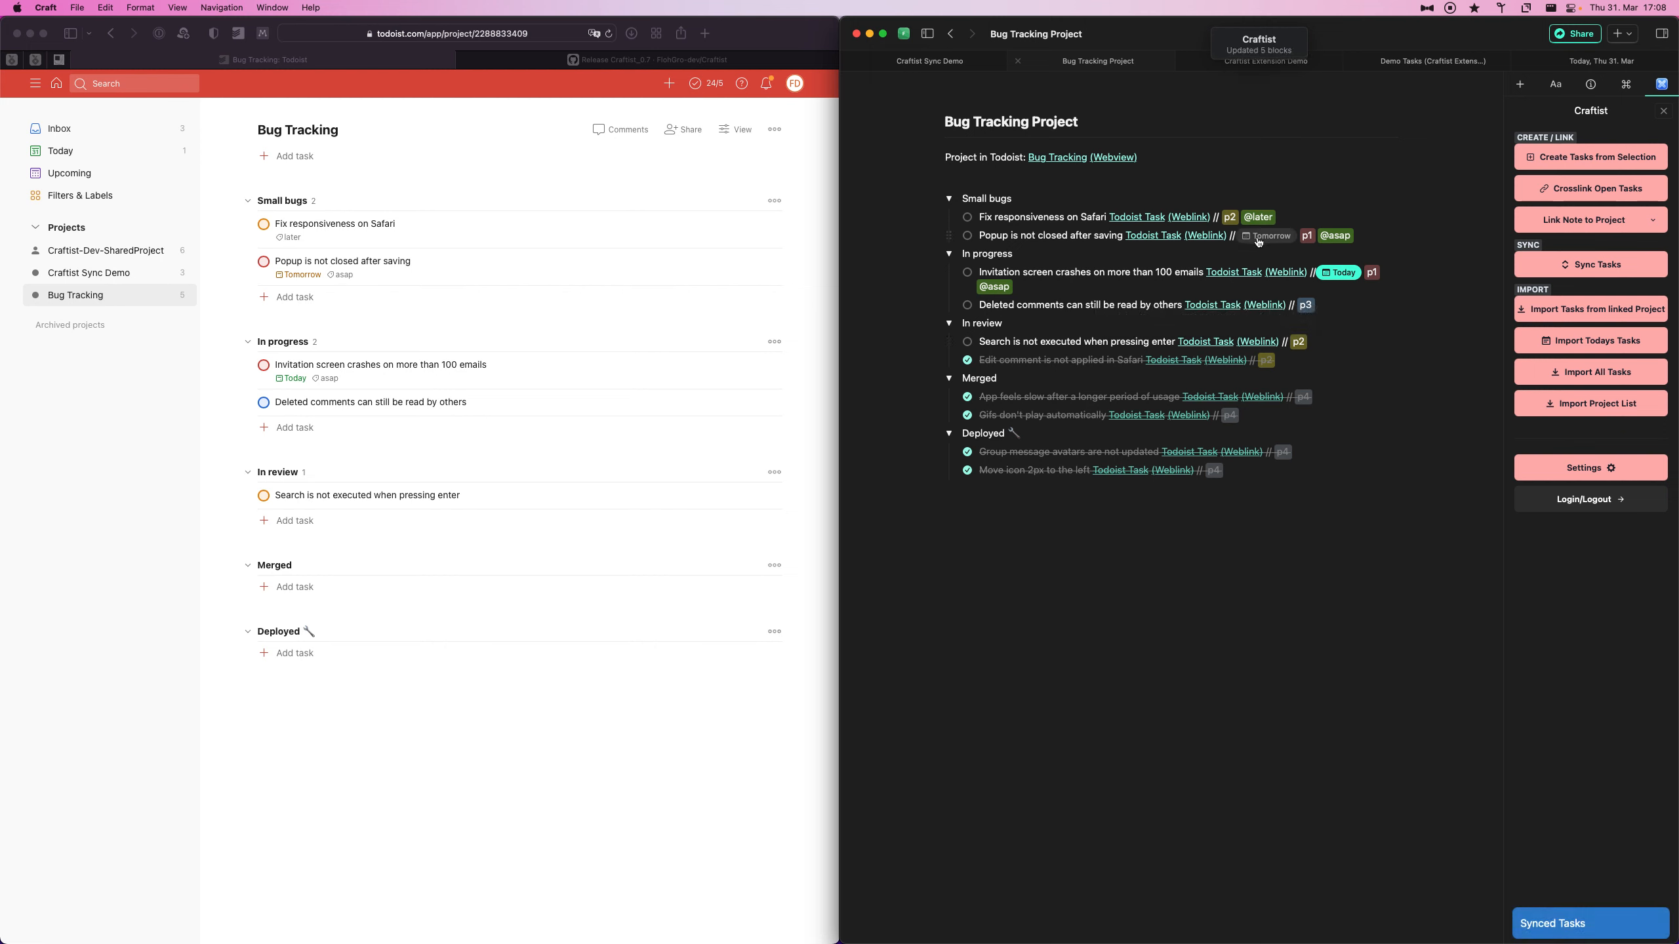
mouse_move(1339, 276)
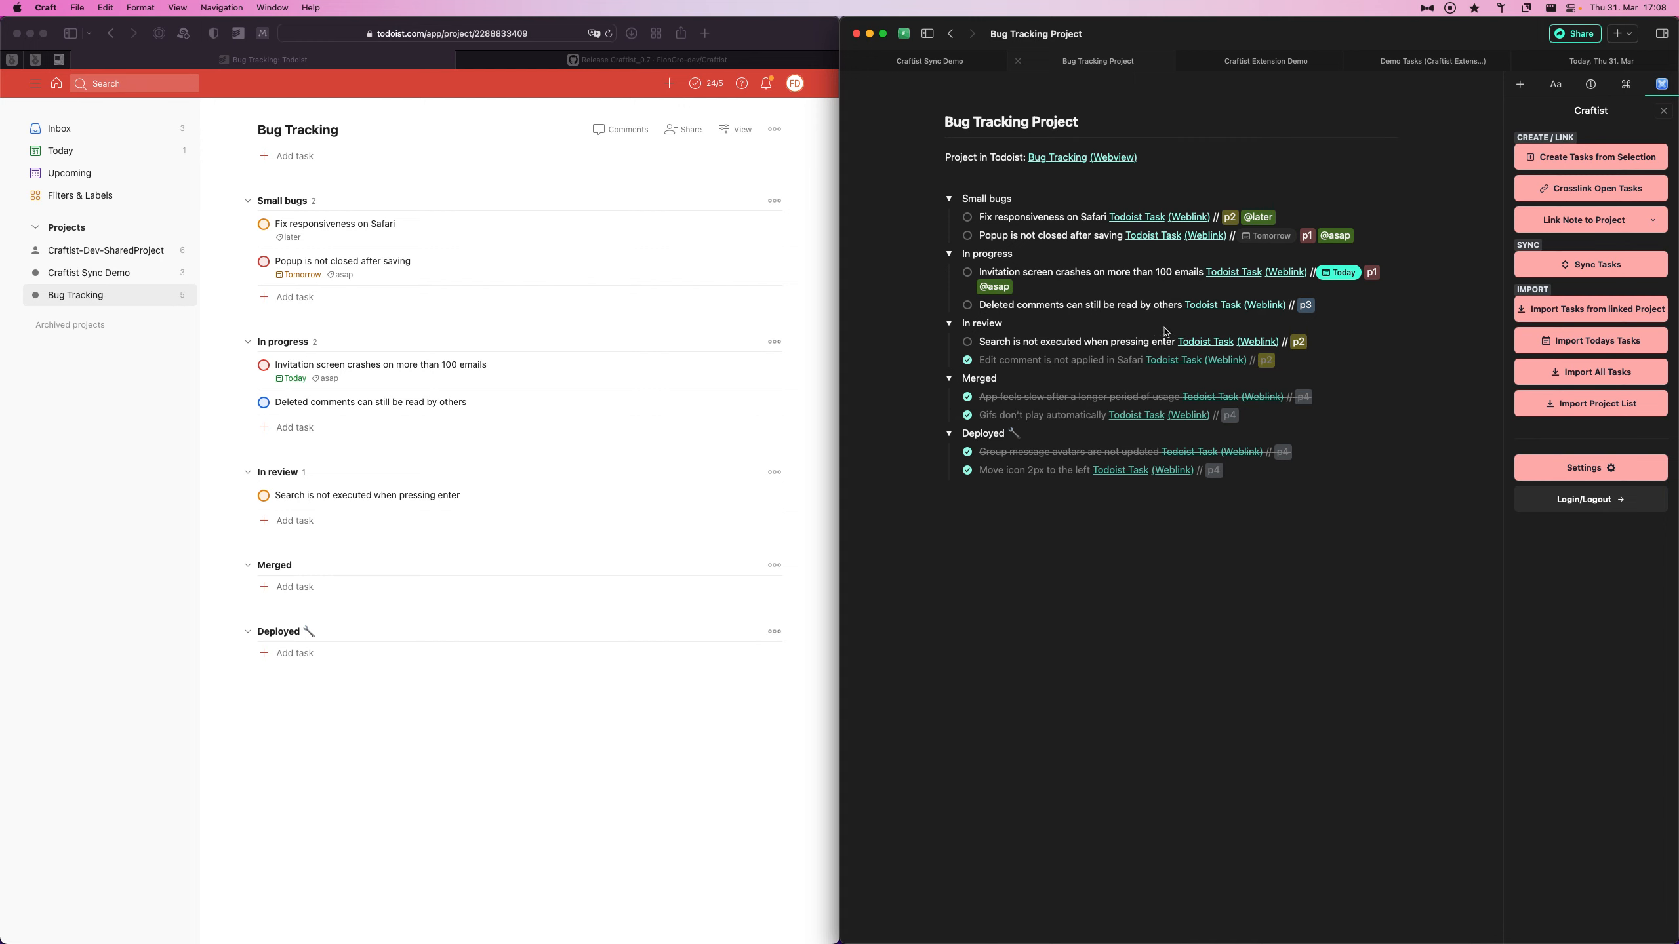
Crosslink the open tasks in today's daily note with Todoist, and review the daily note due date setting.
left_click(1564, 67)
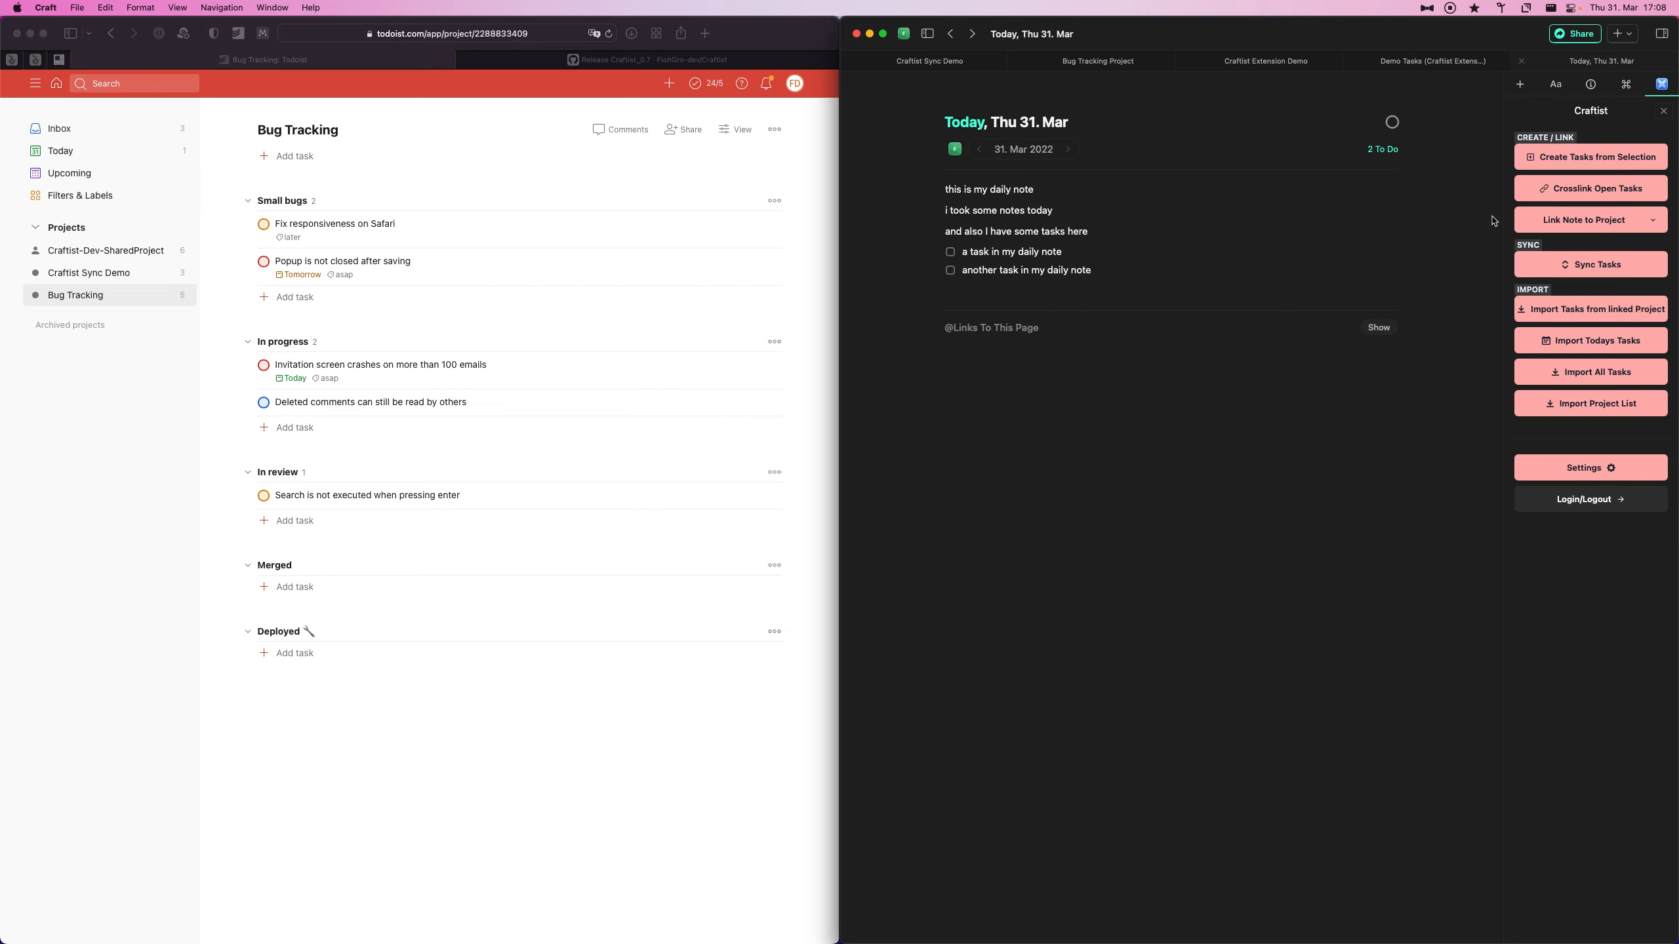
left_click(1571, 197)
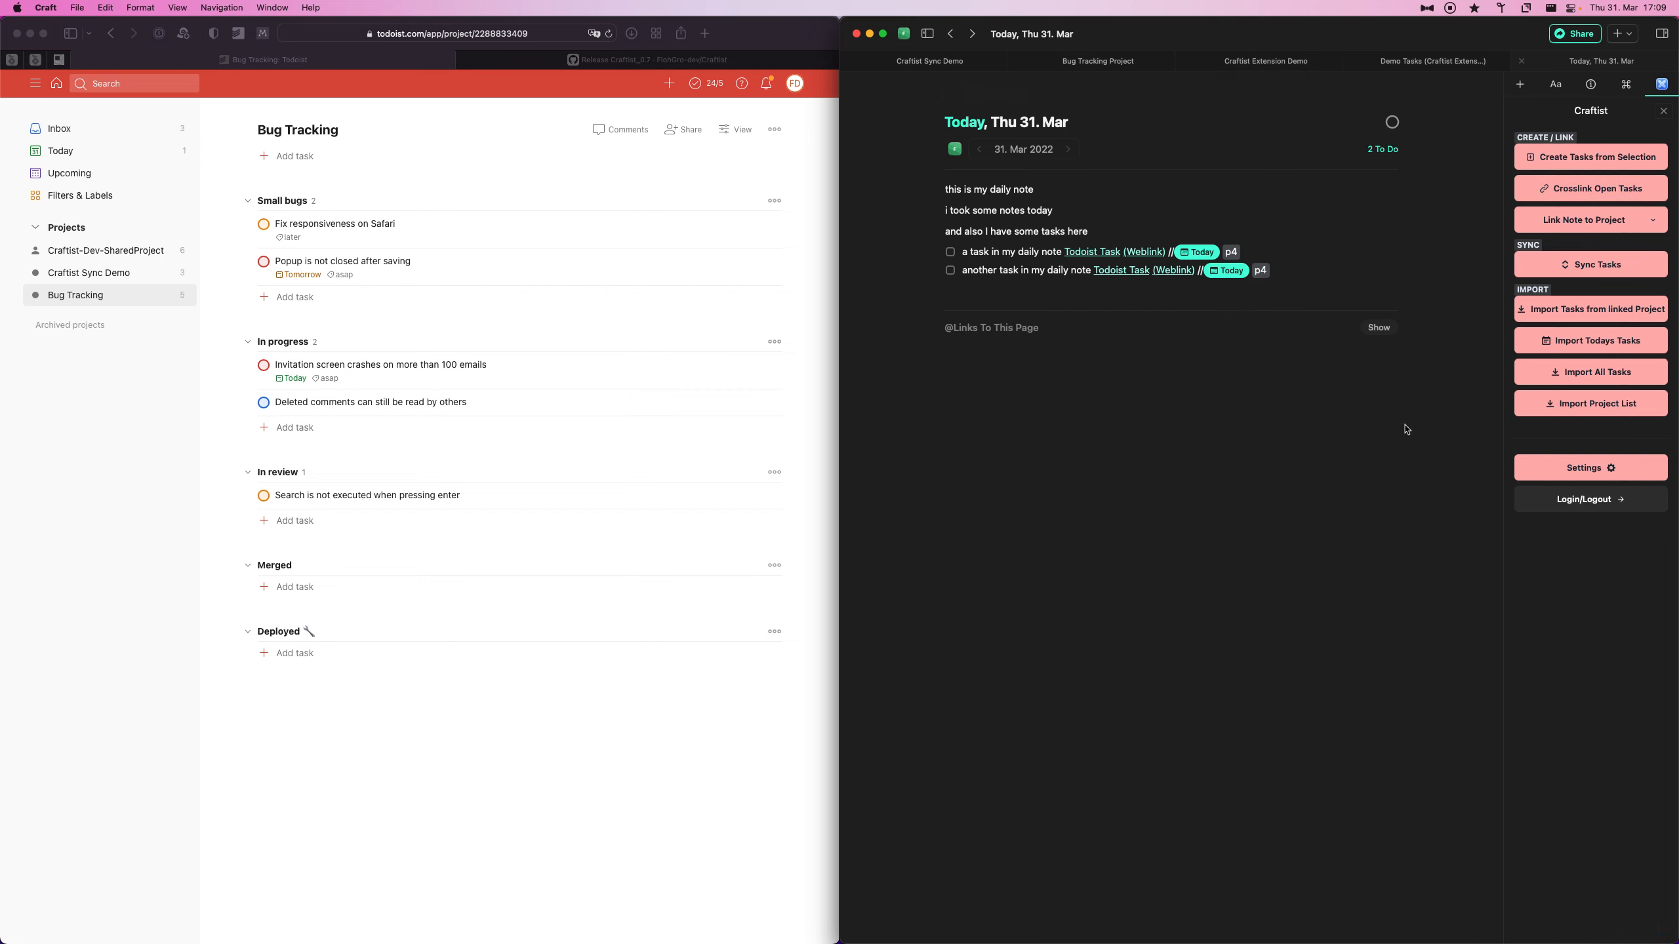
left_click(1652, 471)
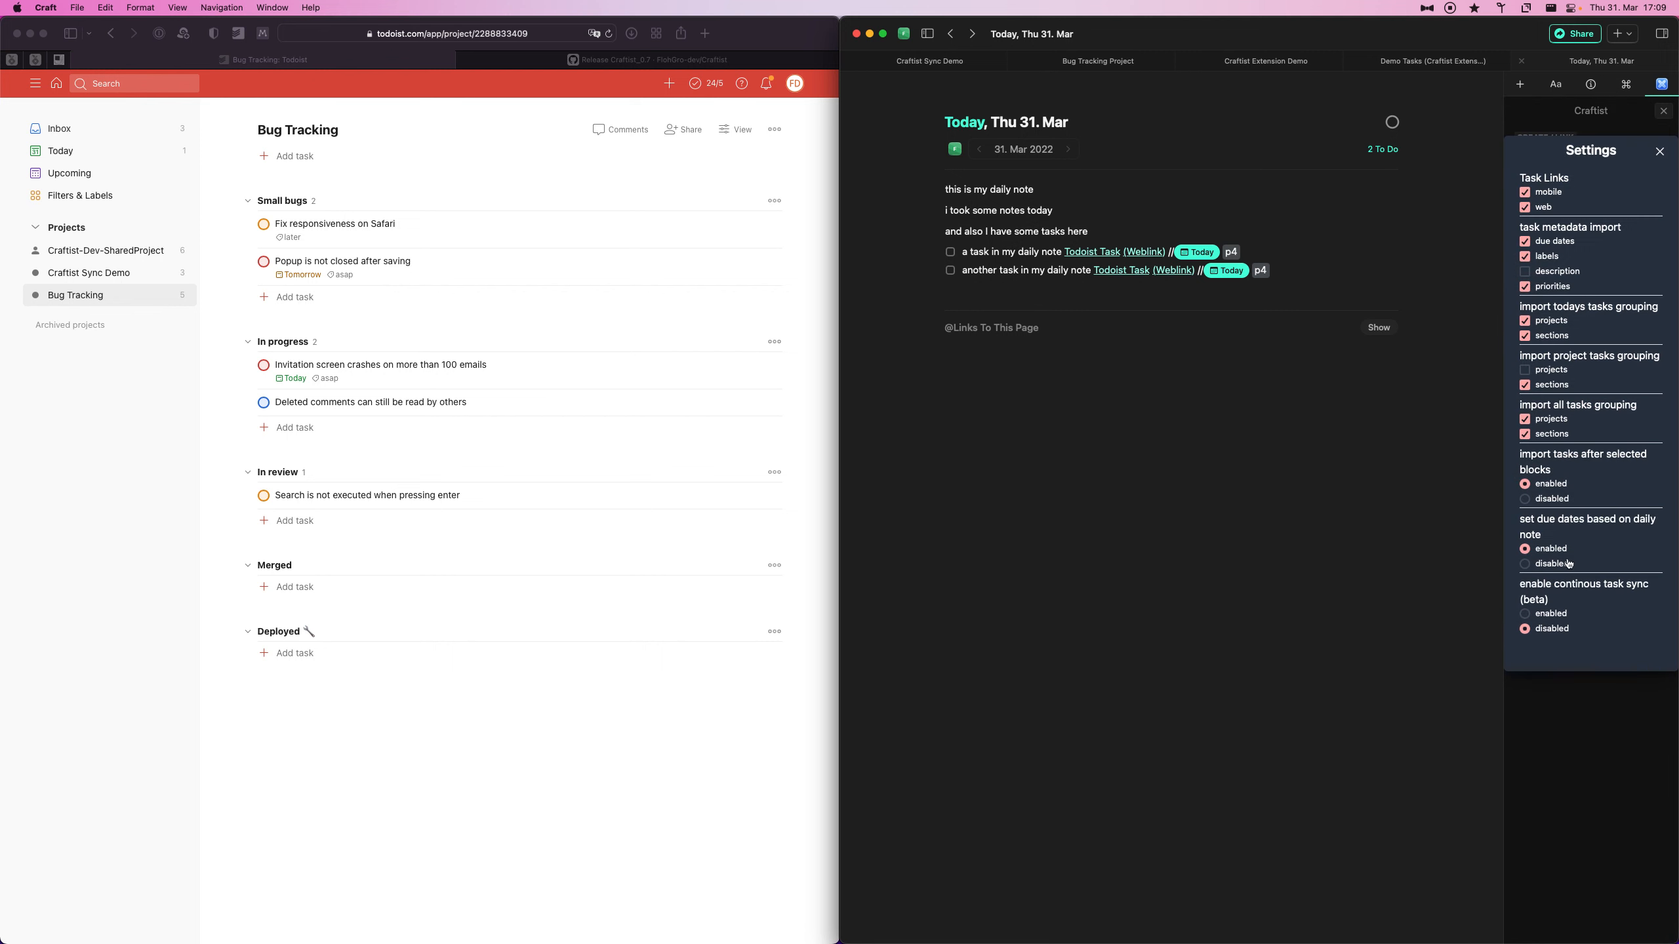
left_click(1612, 707)
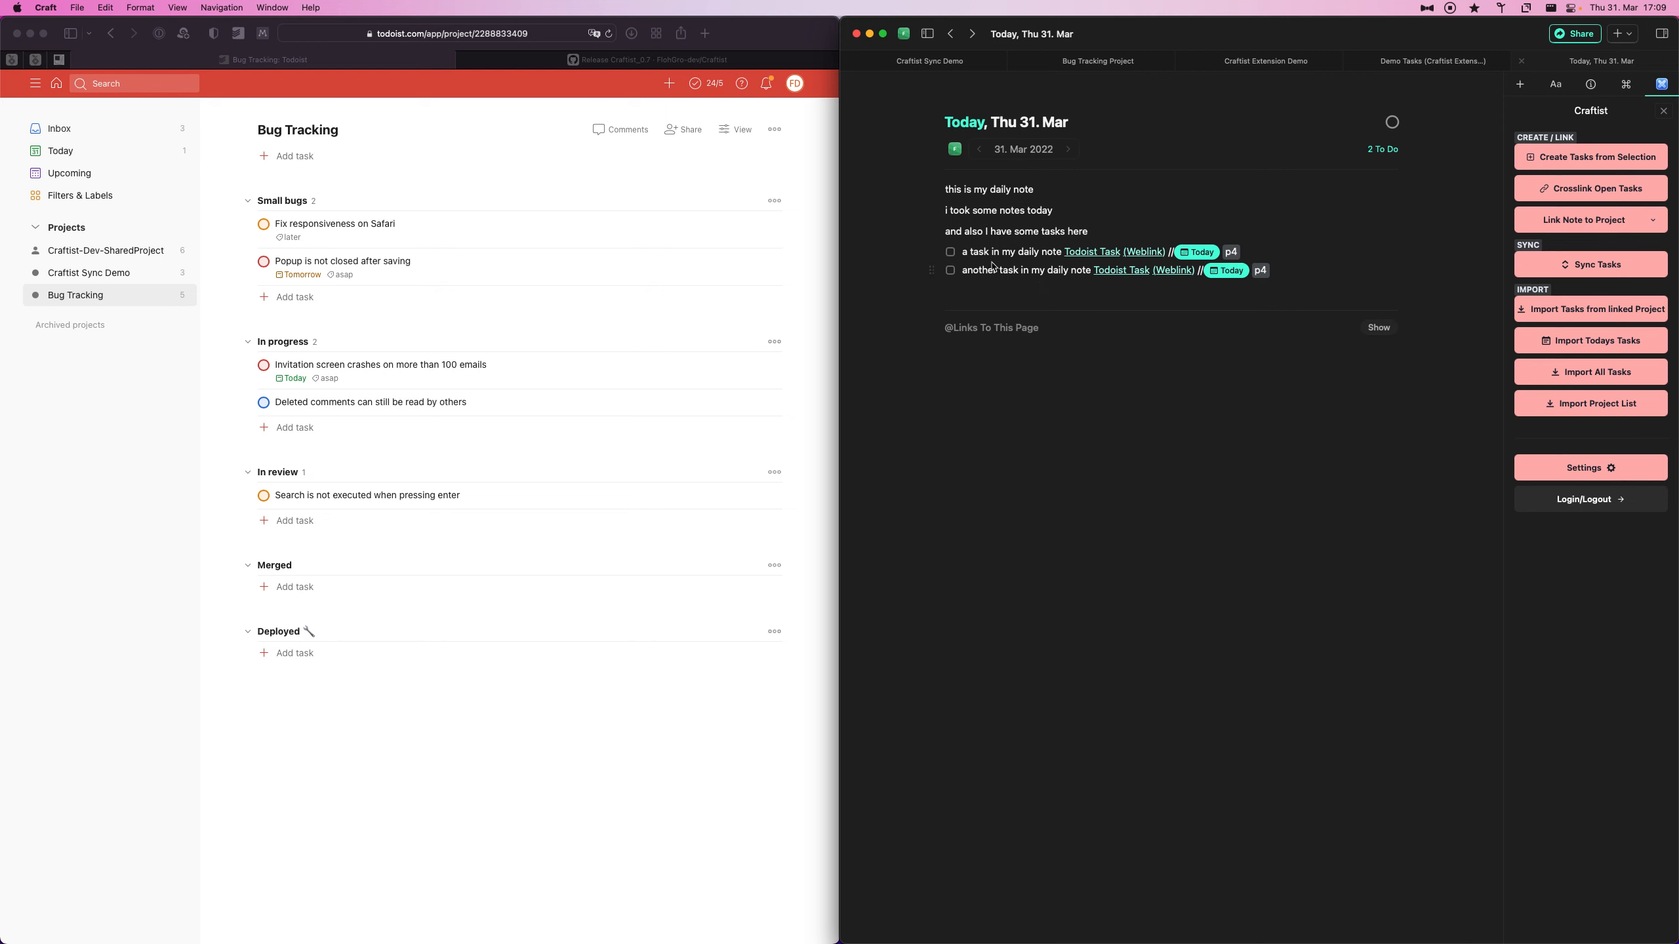
In Todoist's Today view, add the task "this is recurring task" repeating daily with the routine label.
left_click(73, 150)
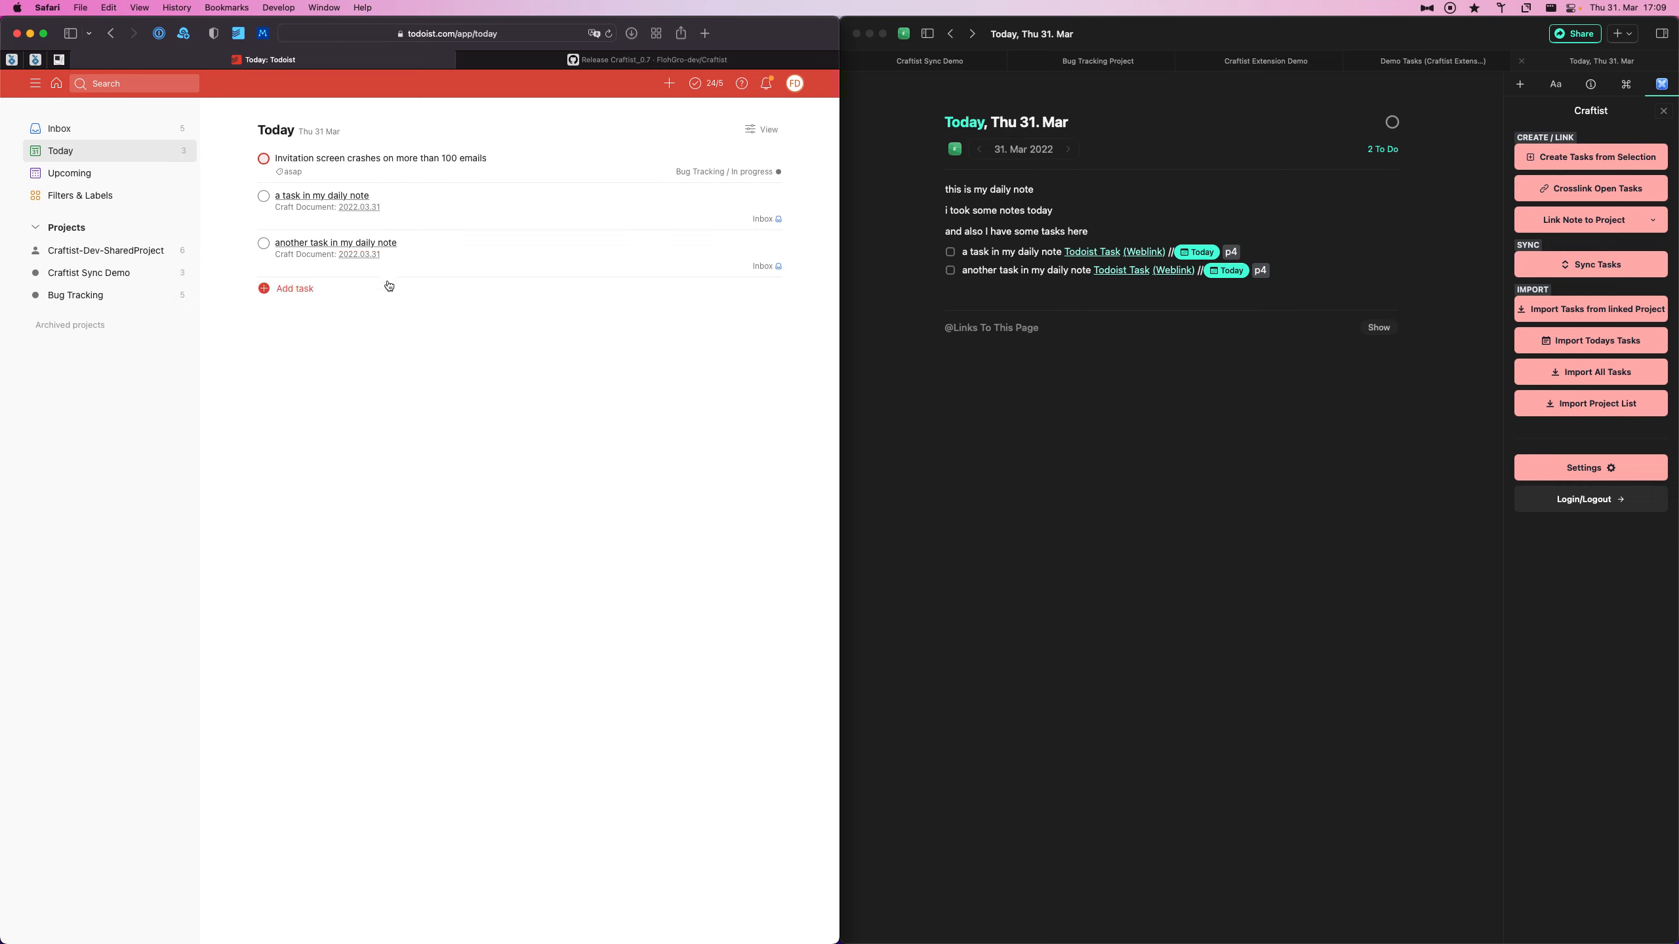
left_click(315, 292)
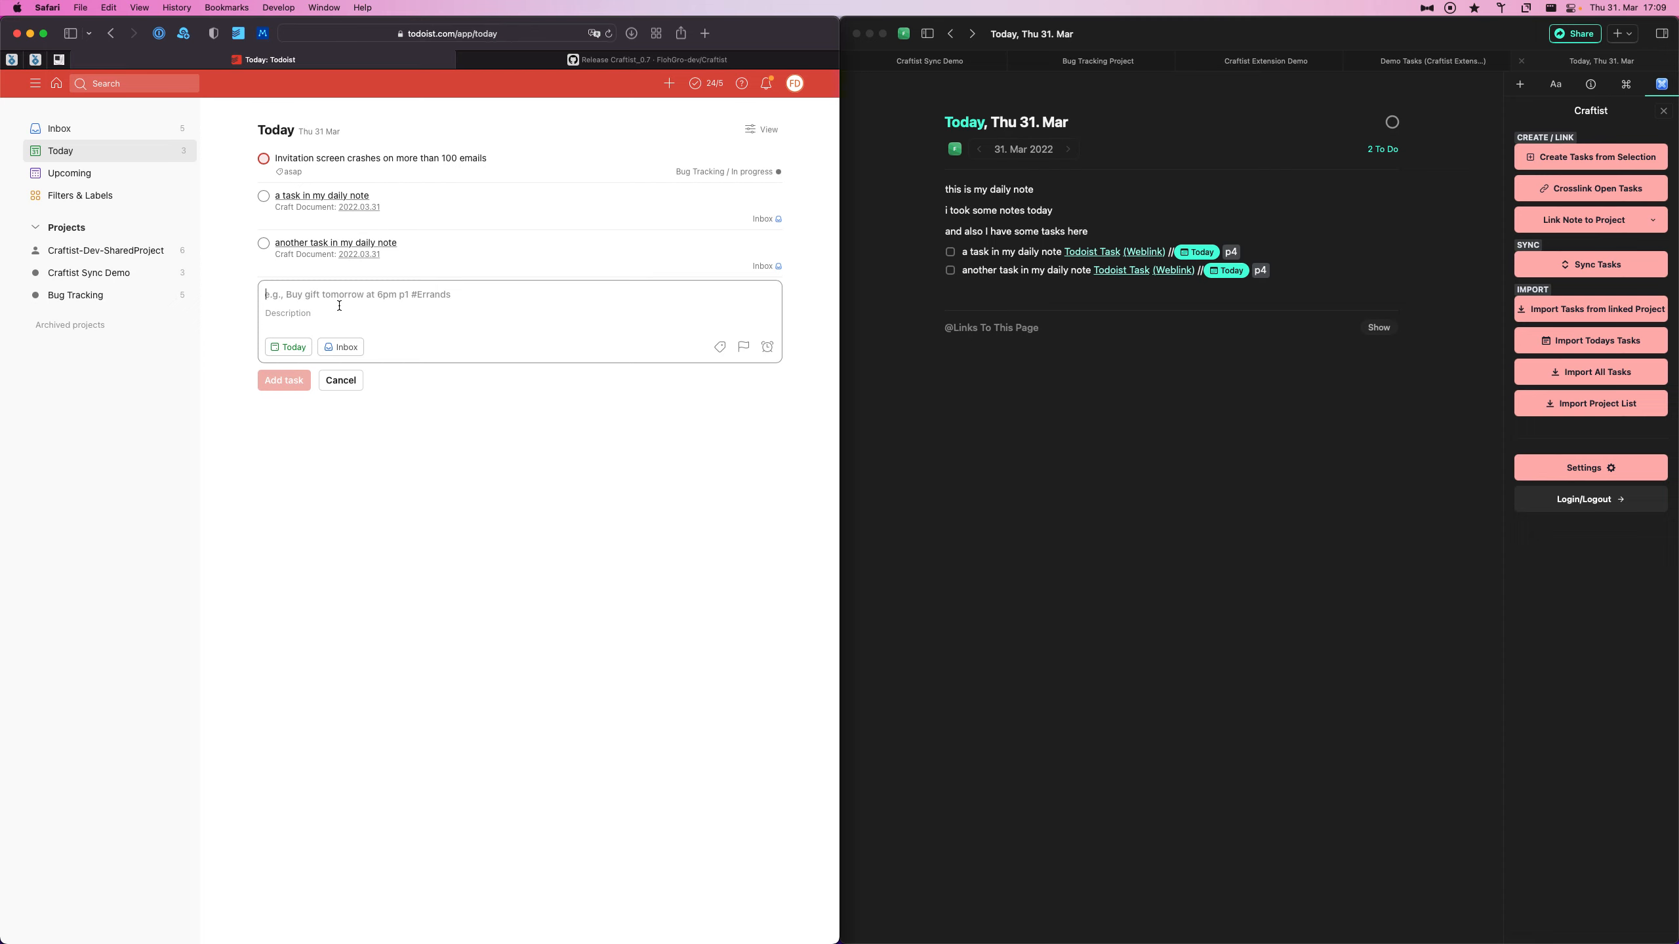
type("this is rec")
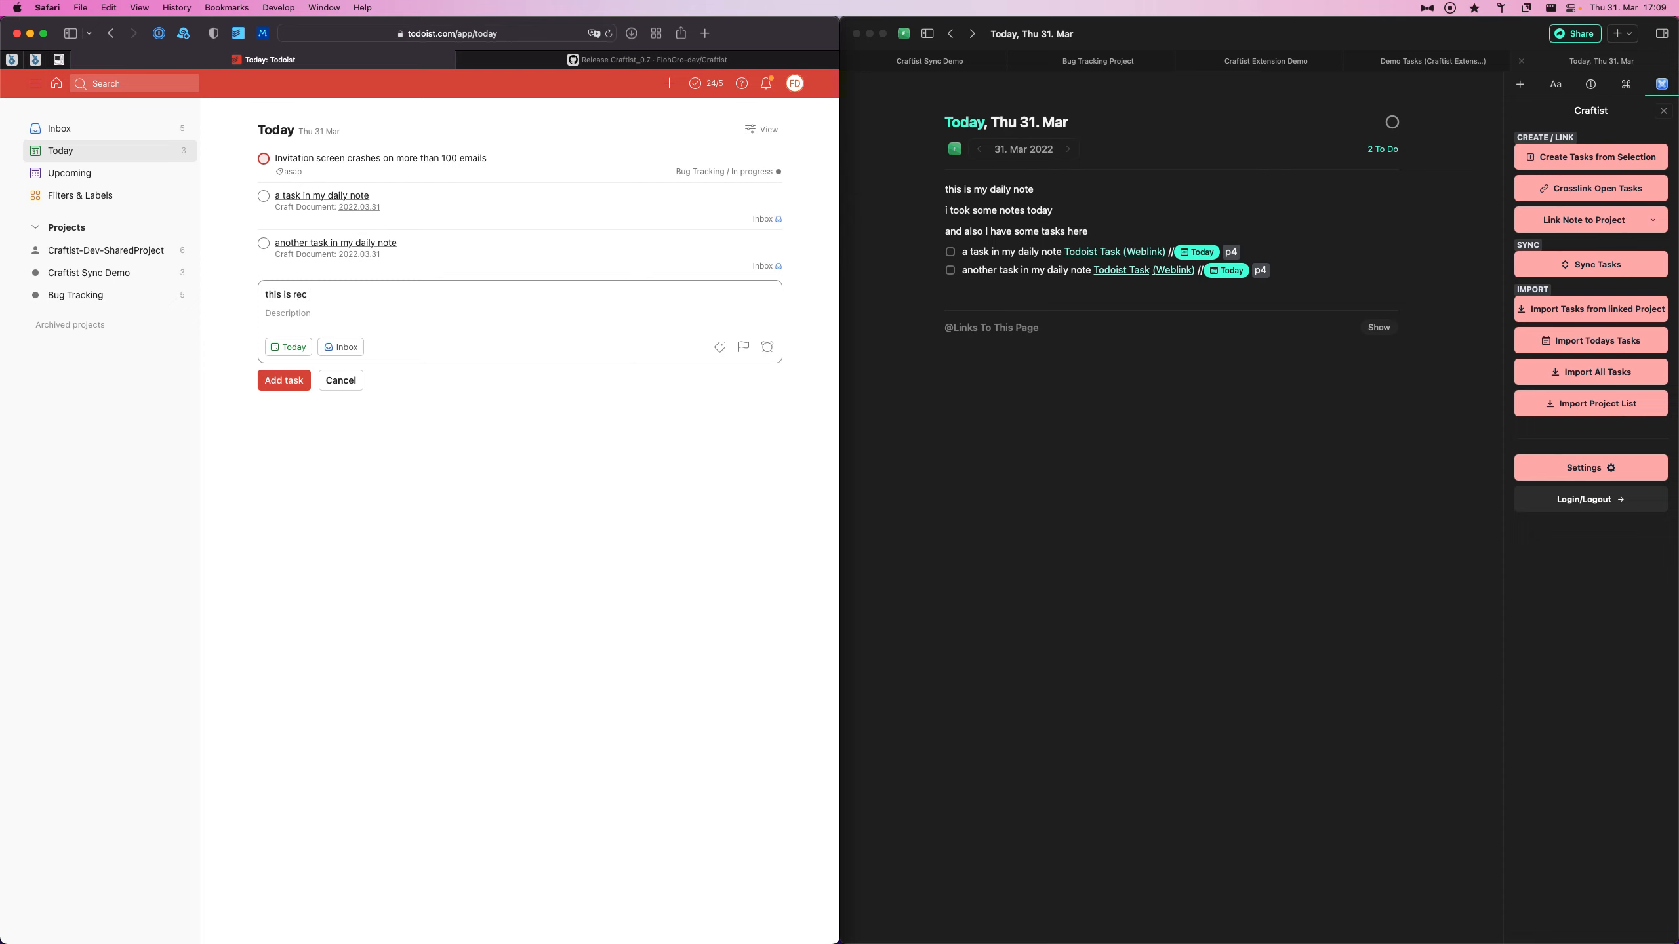
type("urring task daily@rou")
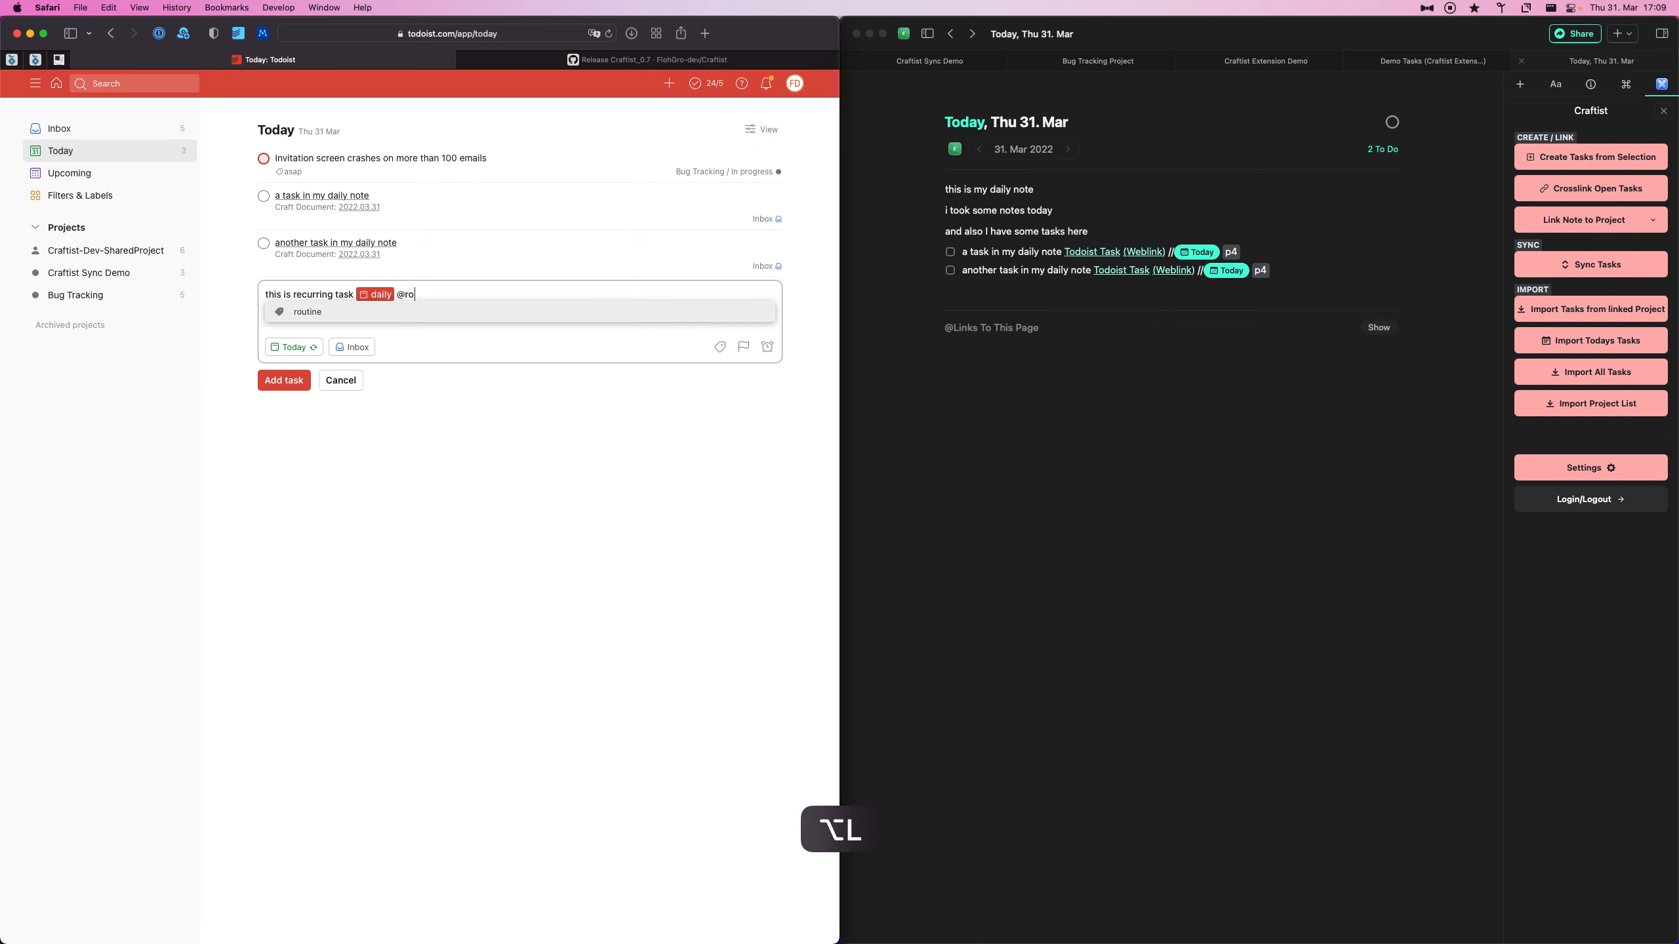
key("Return")
key("Return")
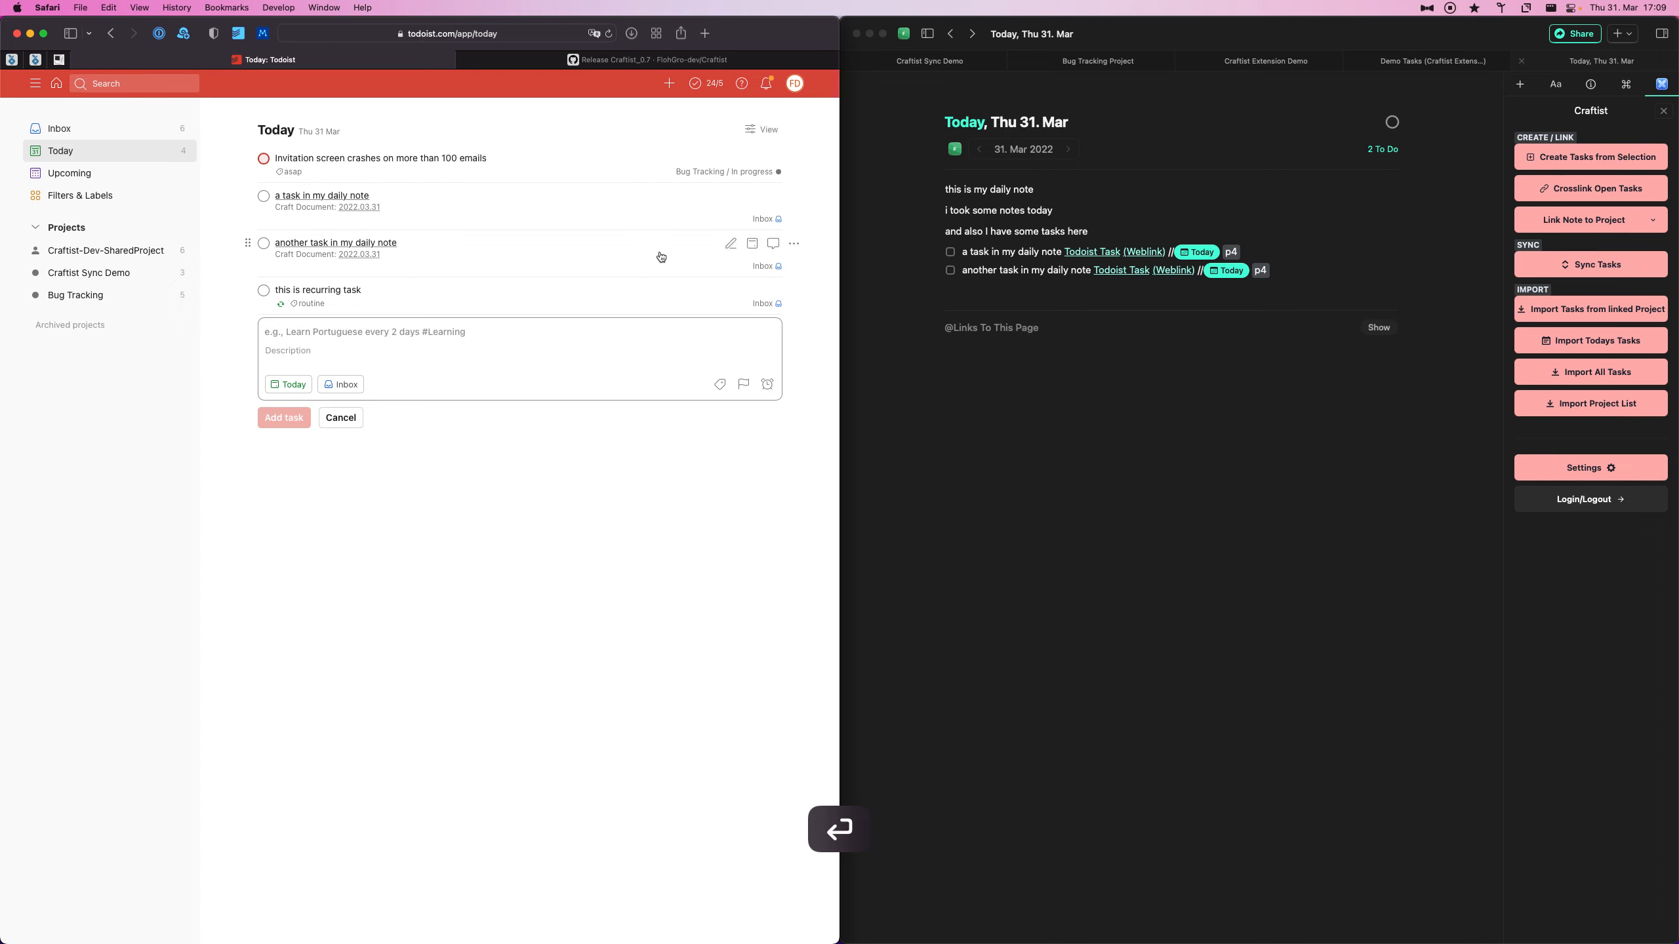
left_click(341, 416)
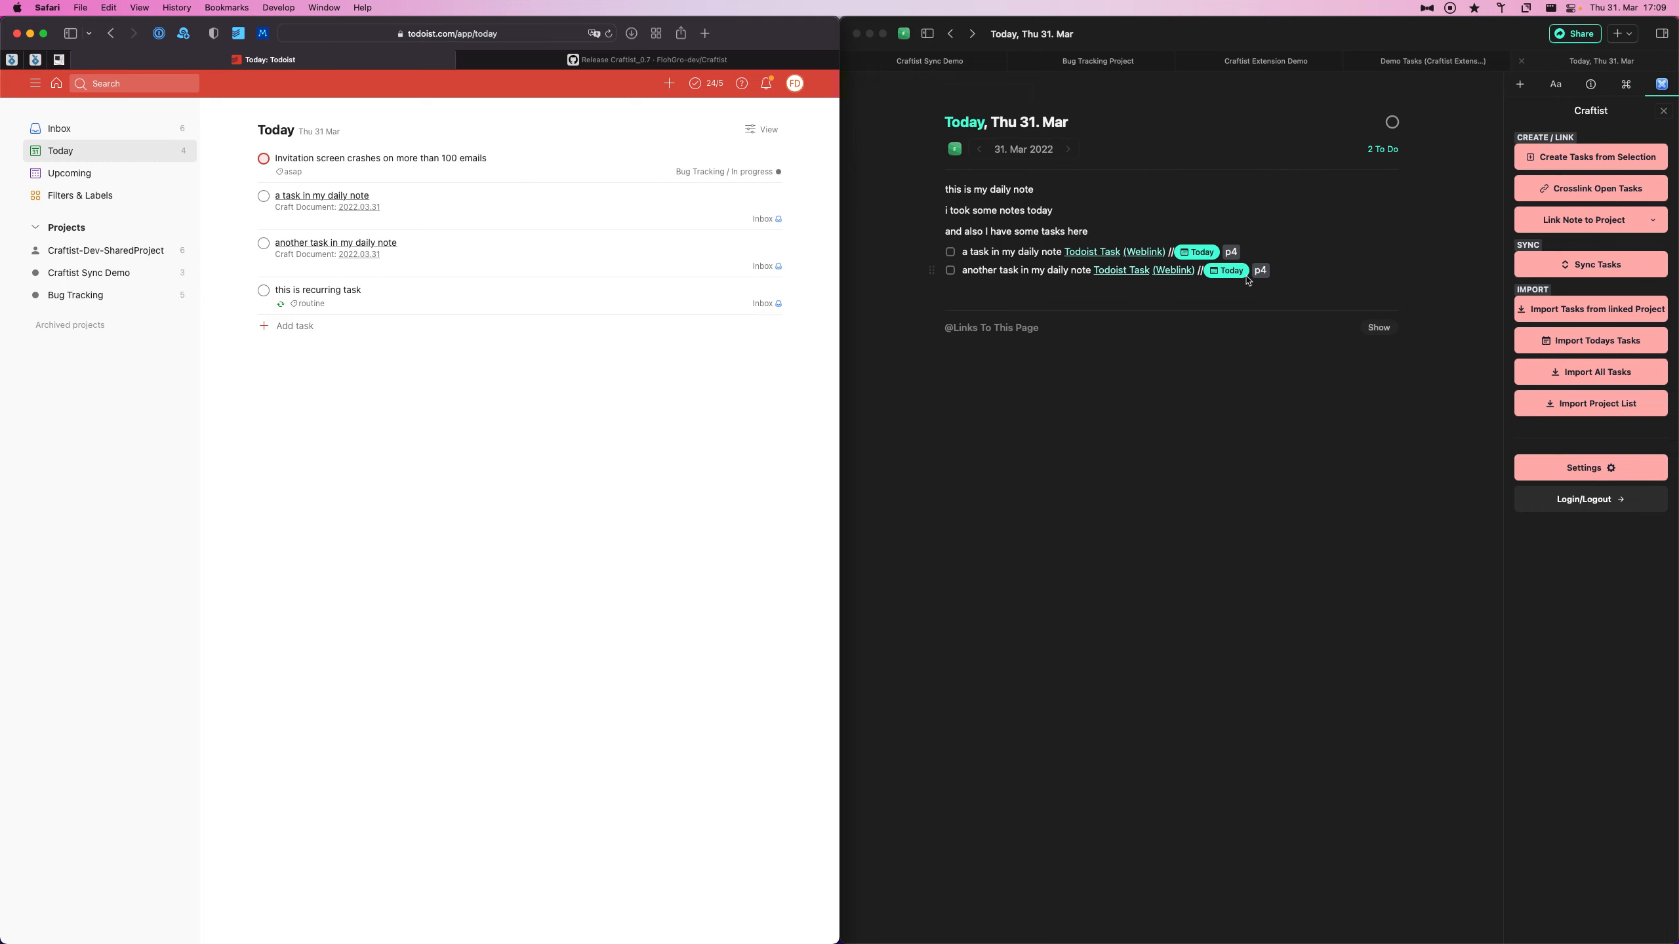
Import today's Todoist tasks into the daily note with the Bug Tracking and Inbox groups expanded, and review the import grouping settings.
mouse_move(1248, 282)
left_click(1604, 346)
left_click(1604, 346)
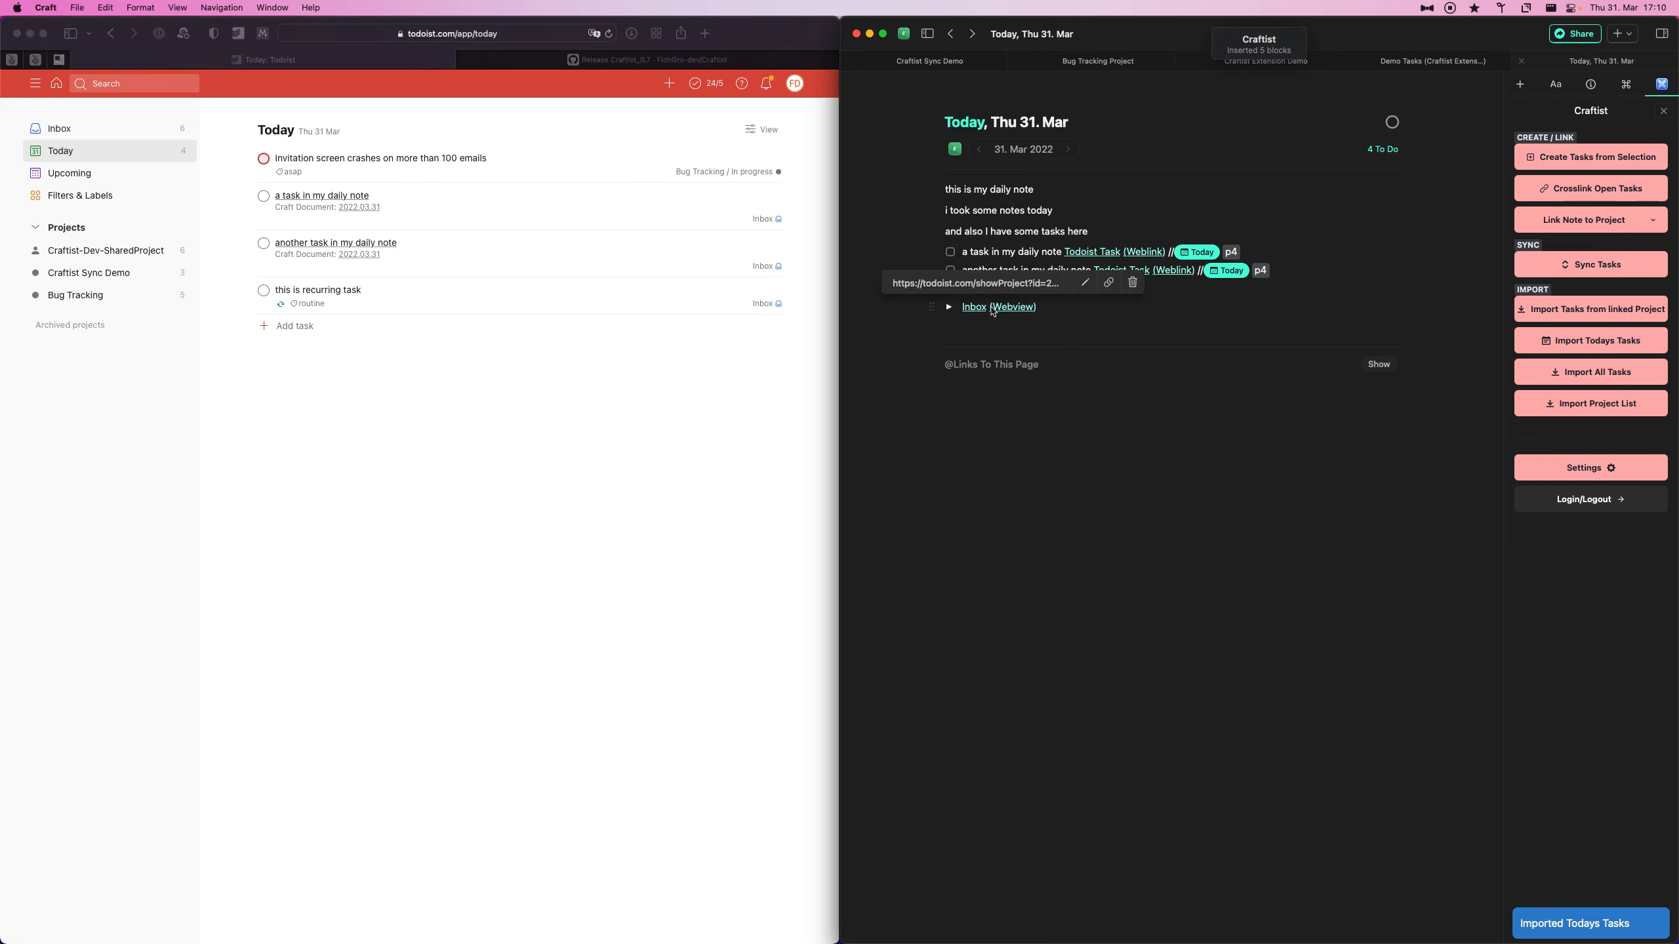
left_click(947, 289)
left_click(949, 324)
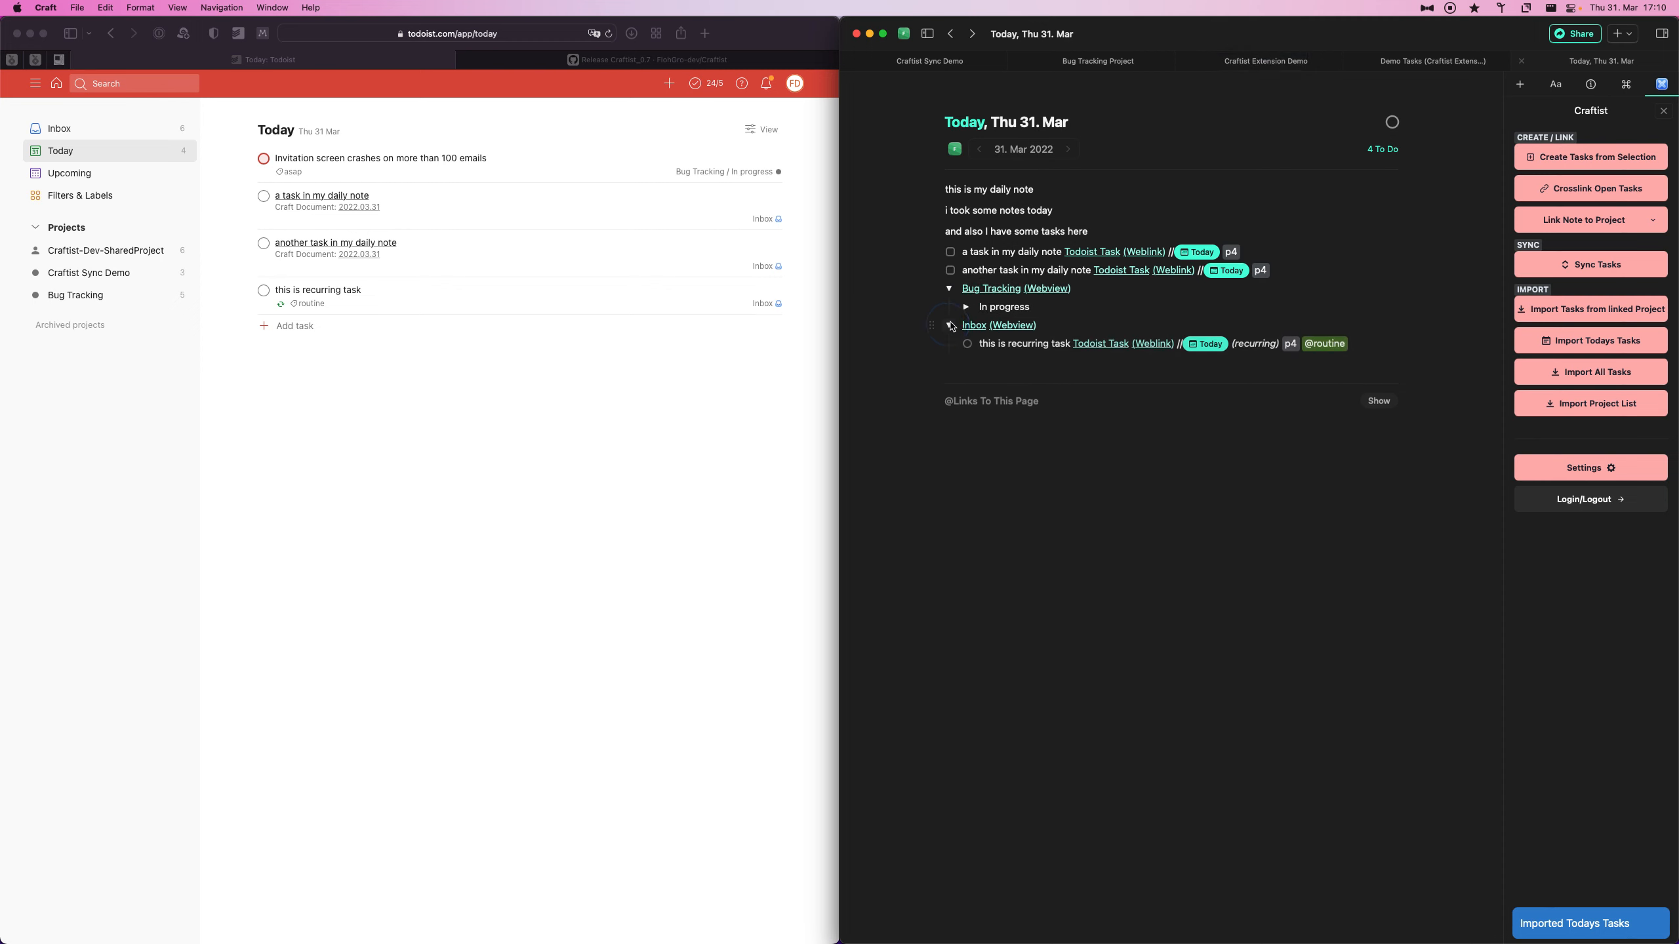
left_click(965, 307)
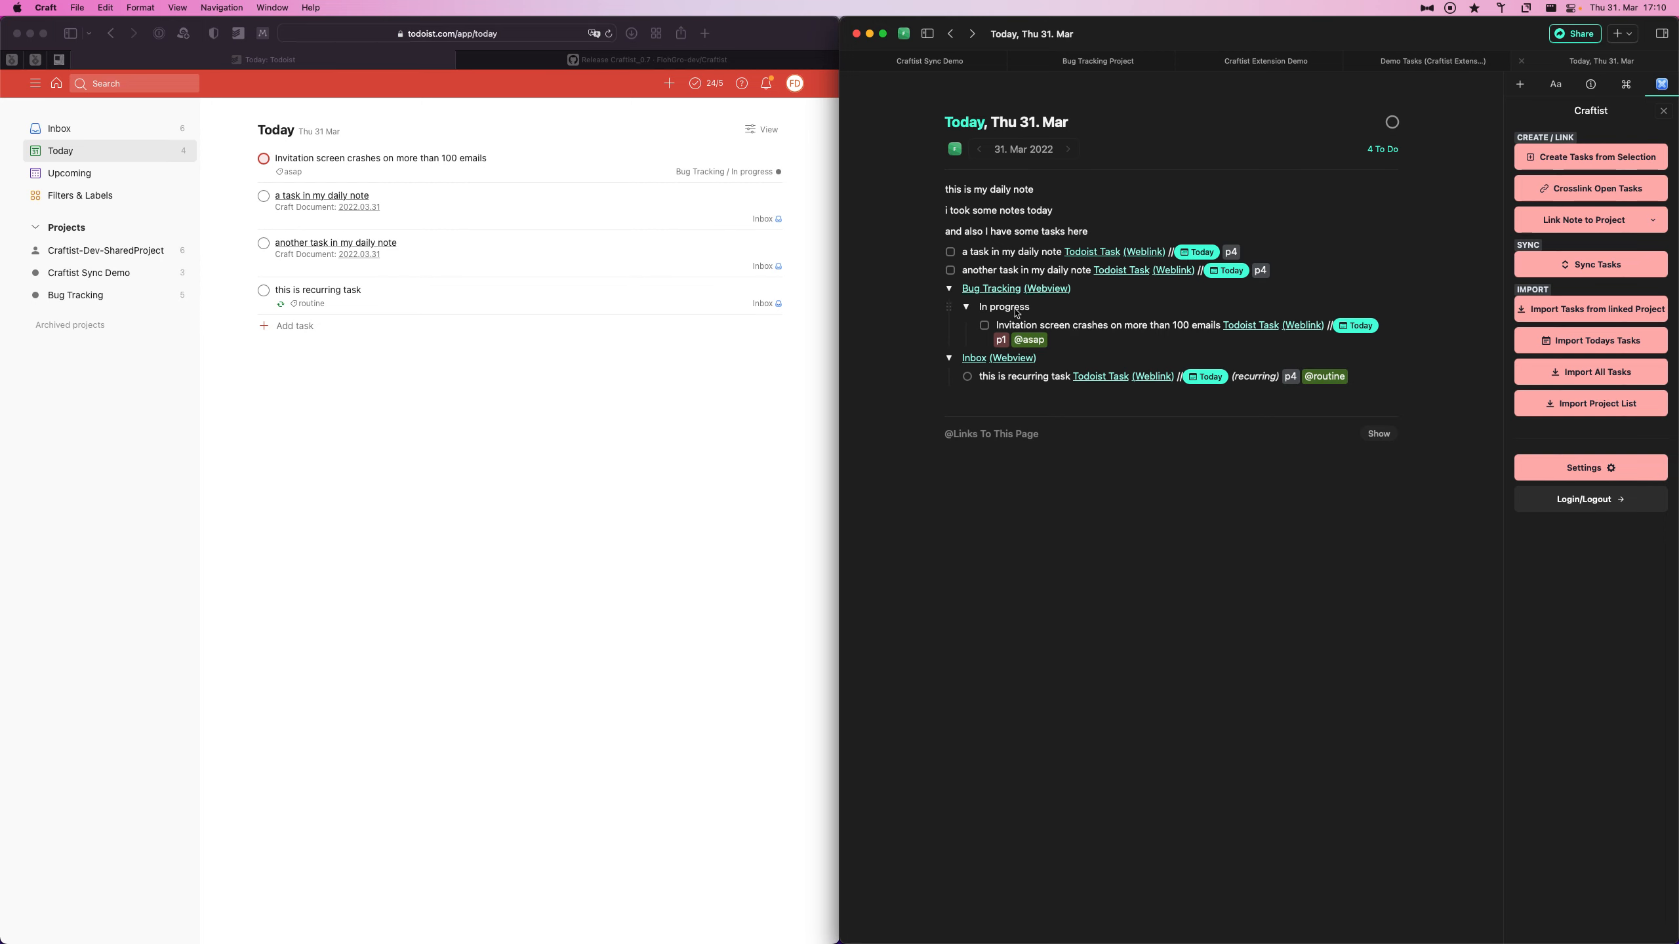
left_click(1590, 468)
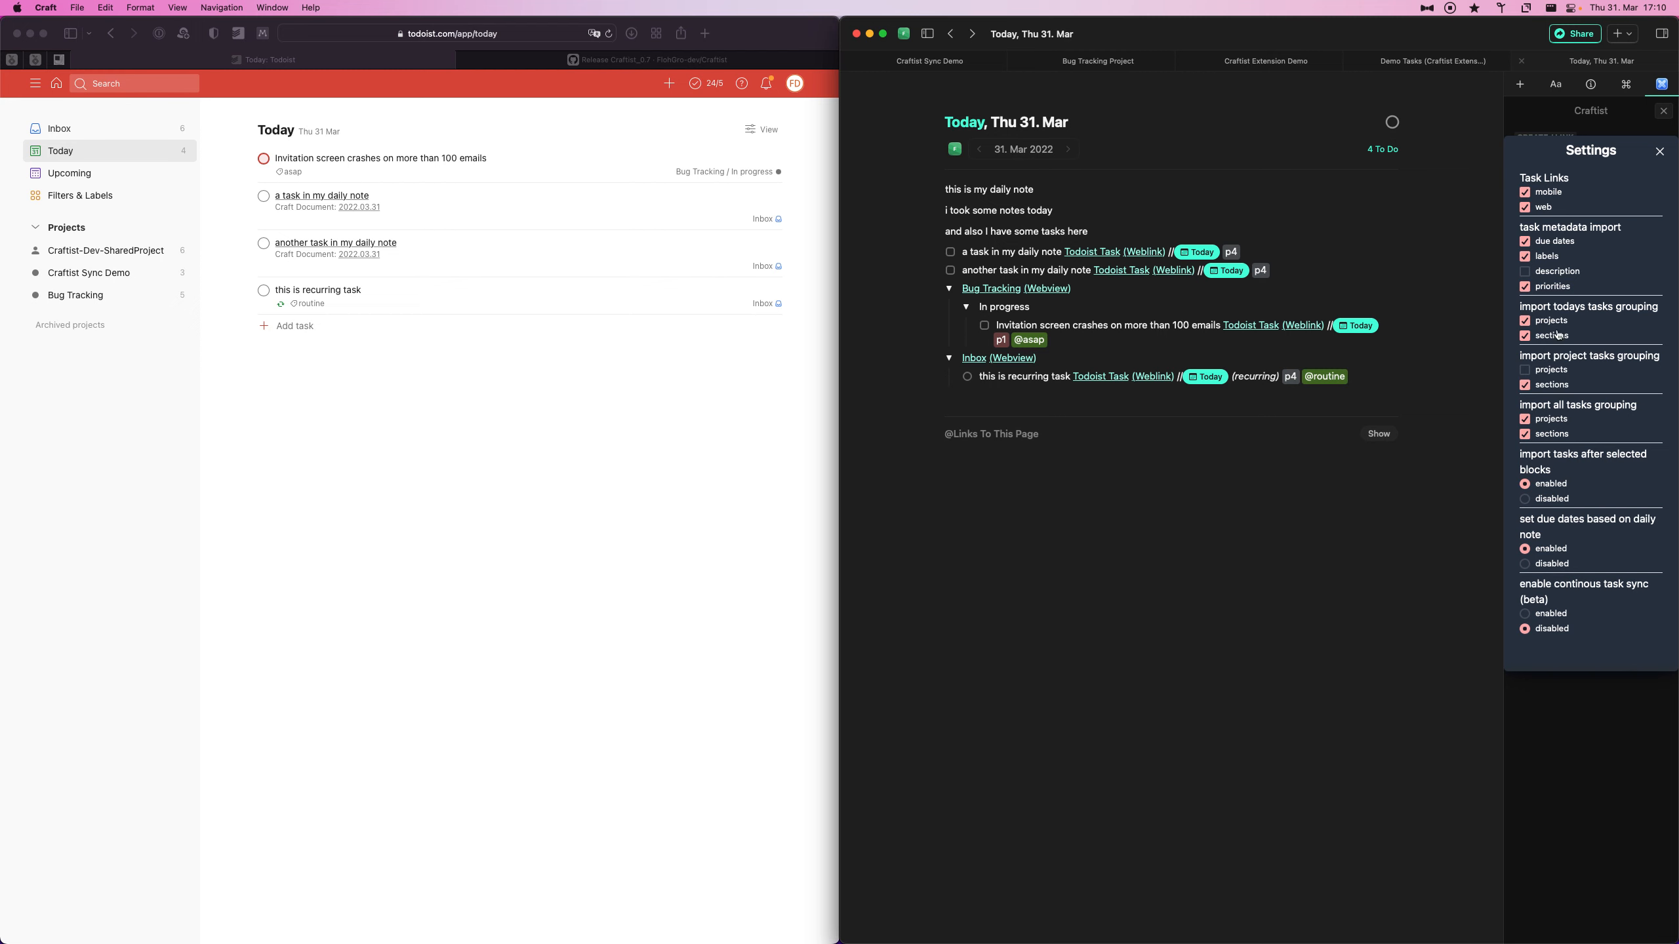
left_click(1659, 153)
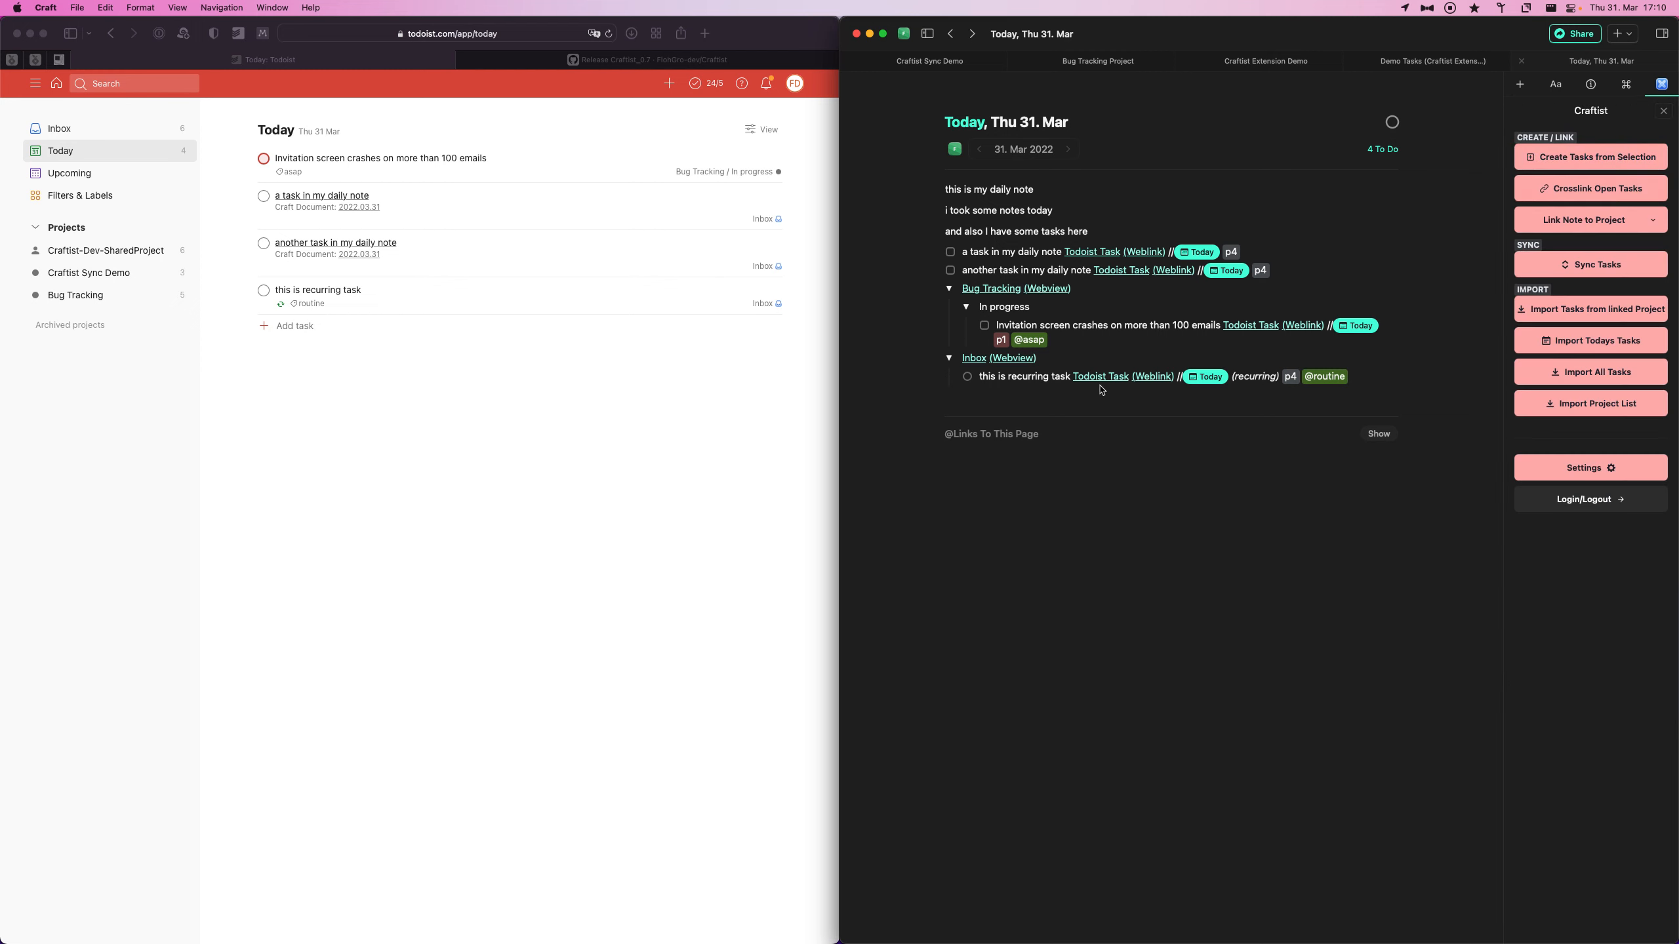
In the daily note, complete "a task in my daily note", "Invitation screen crashes on more than 100 emails" and "this is recurring task", and sync with Todoist.
left_click(951, 253)
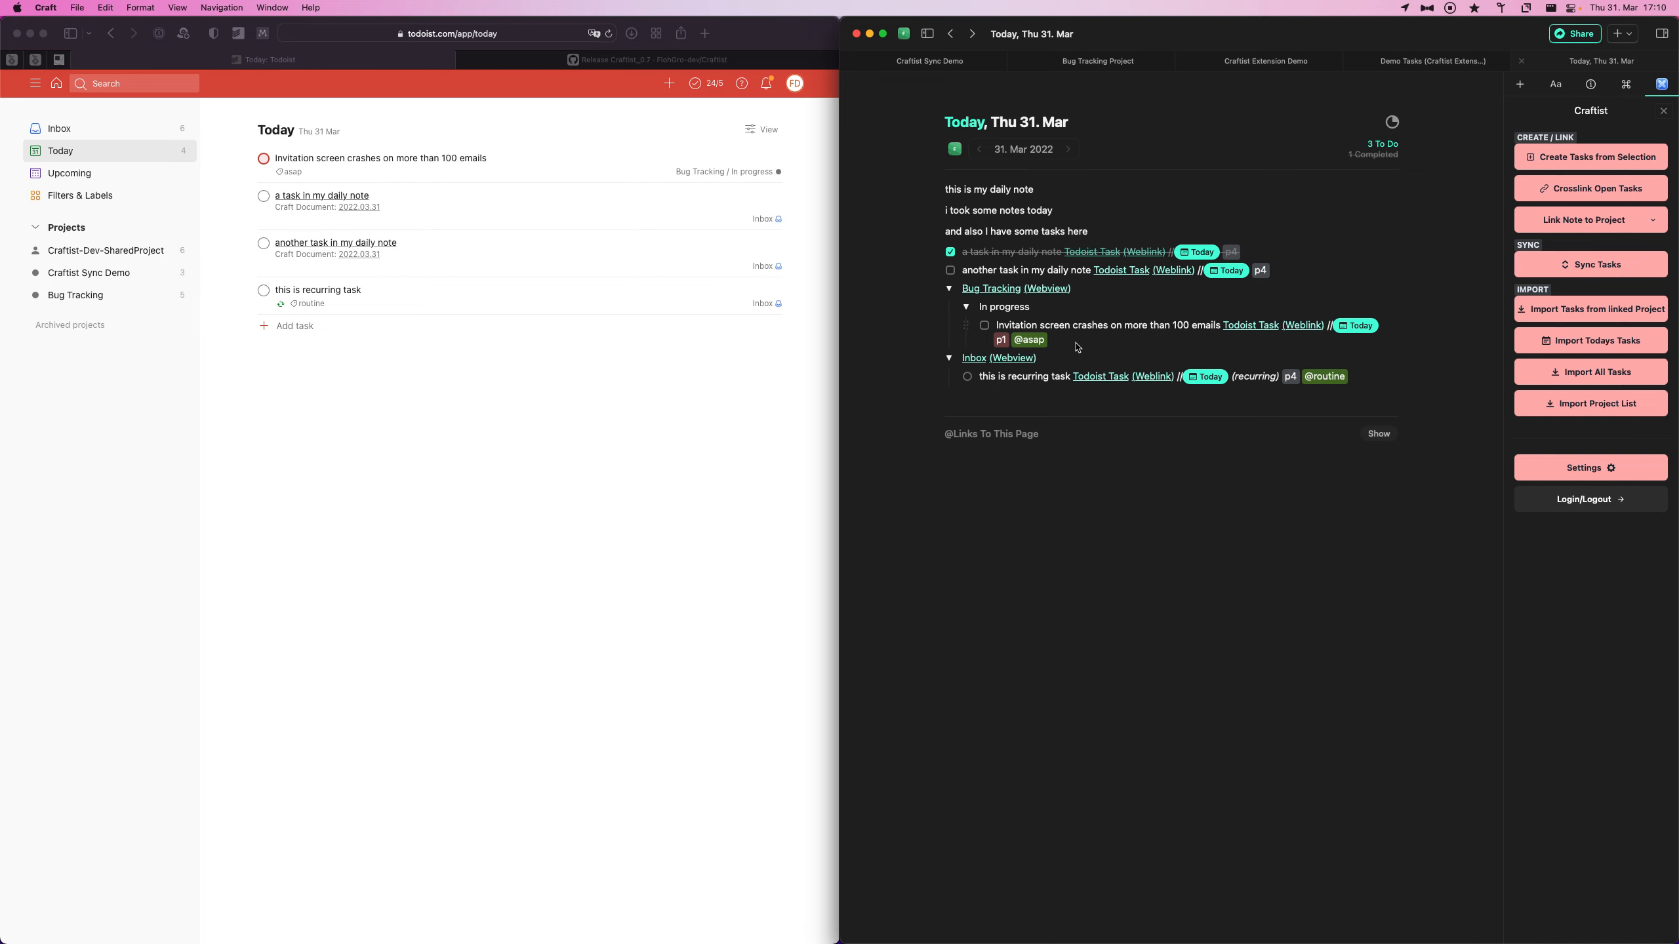
left_click(985, 326)
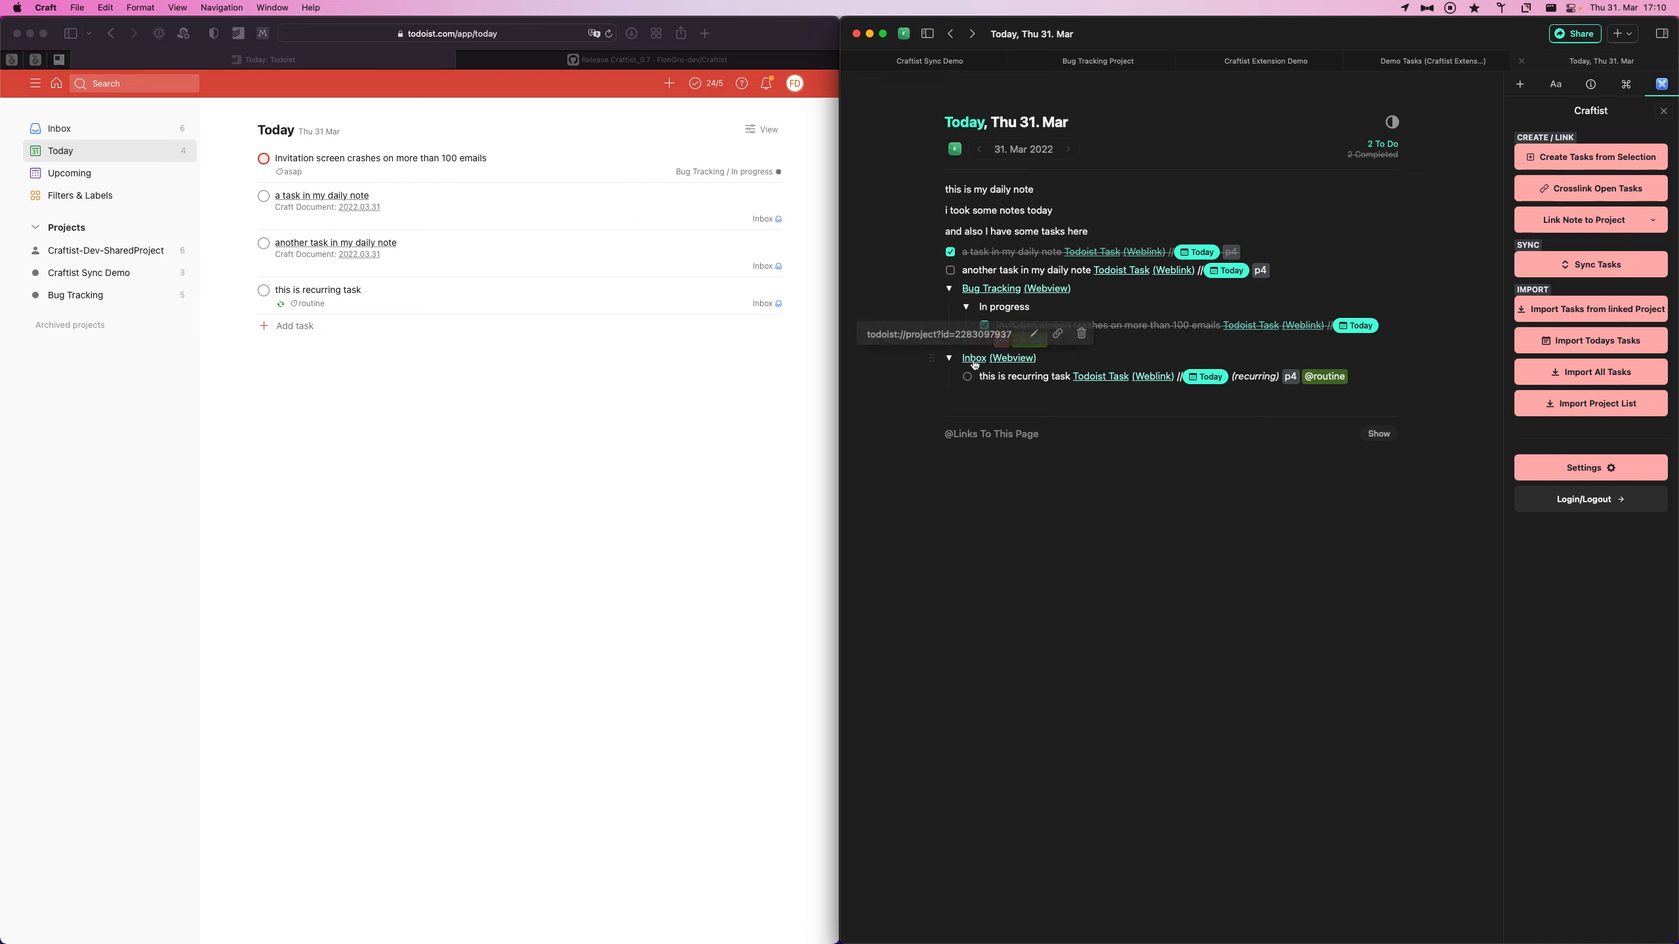
left_click(968, 378)
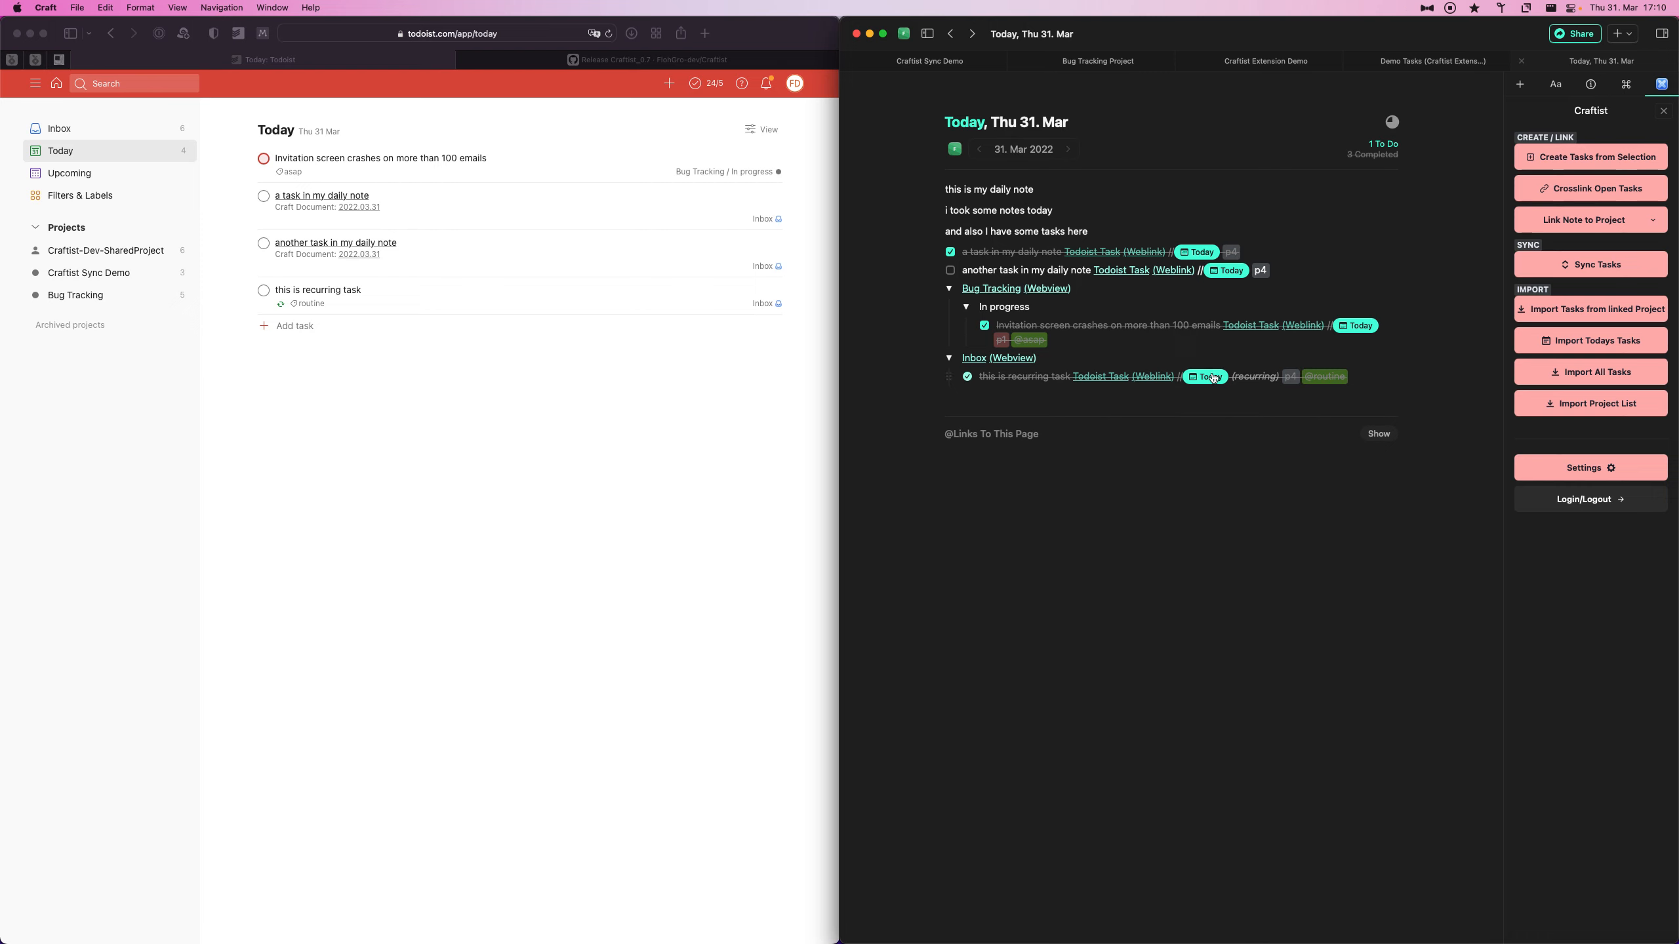
mouse_move(1213, 378)
left_click(1594, 264)
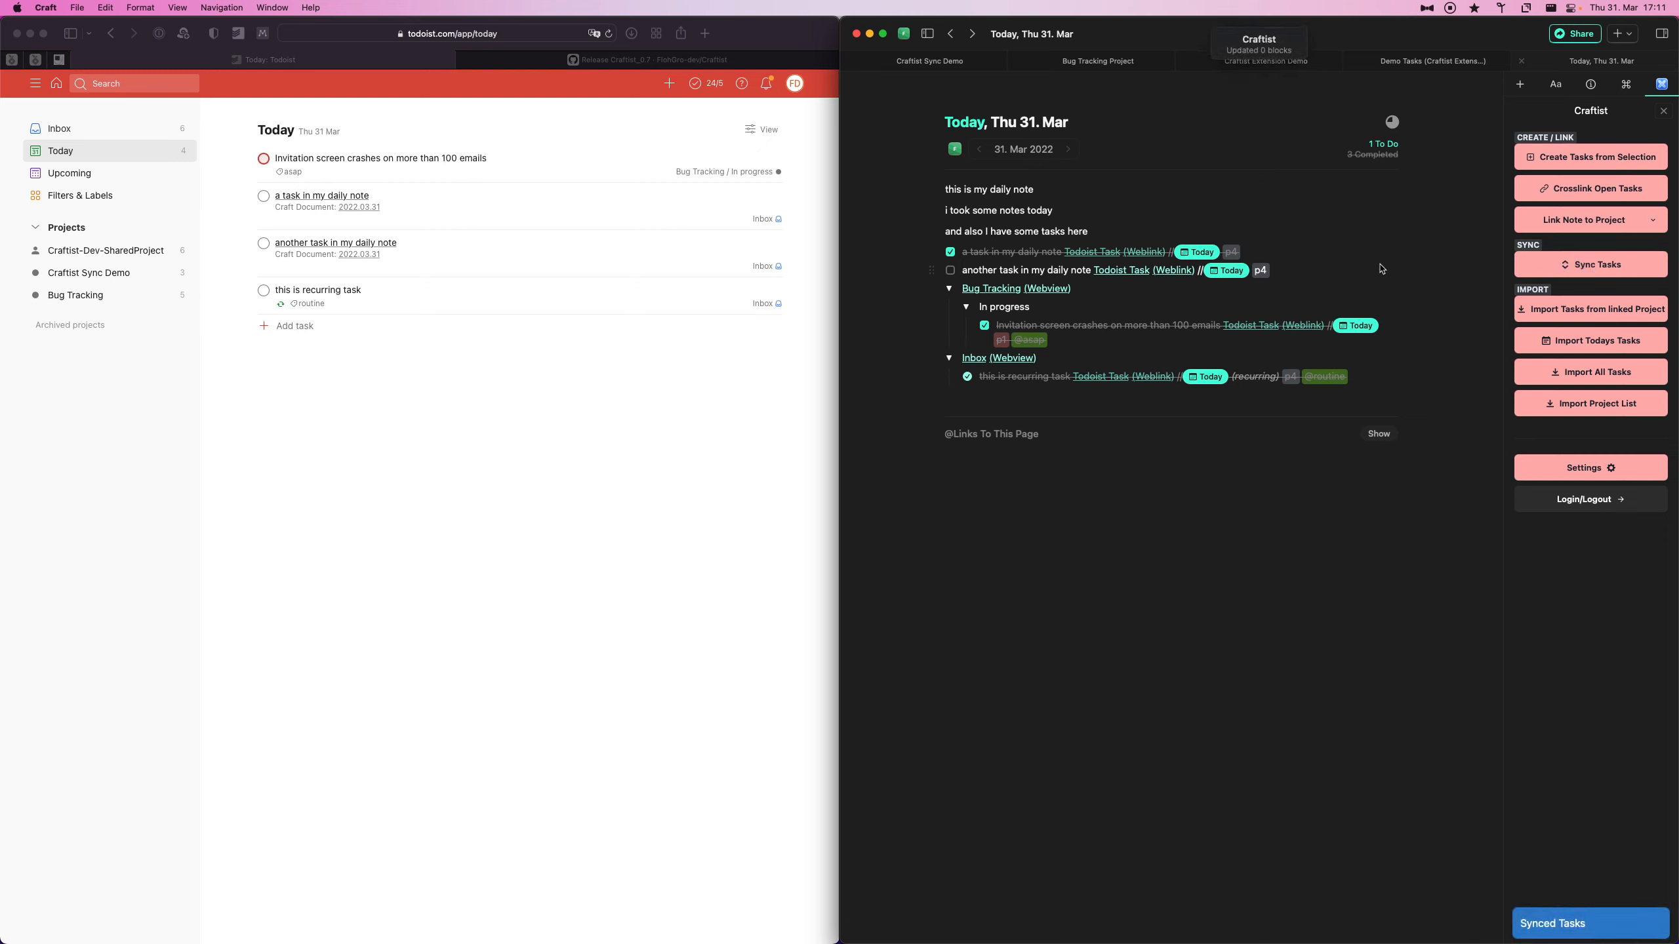
left_click(1599, 267)
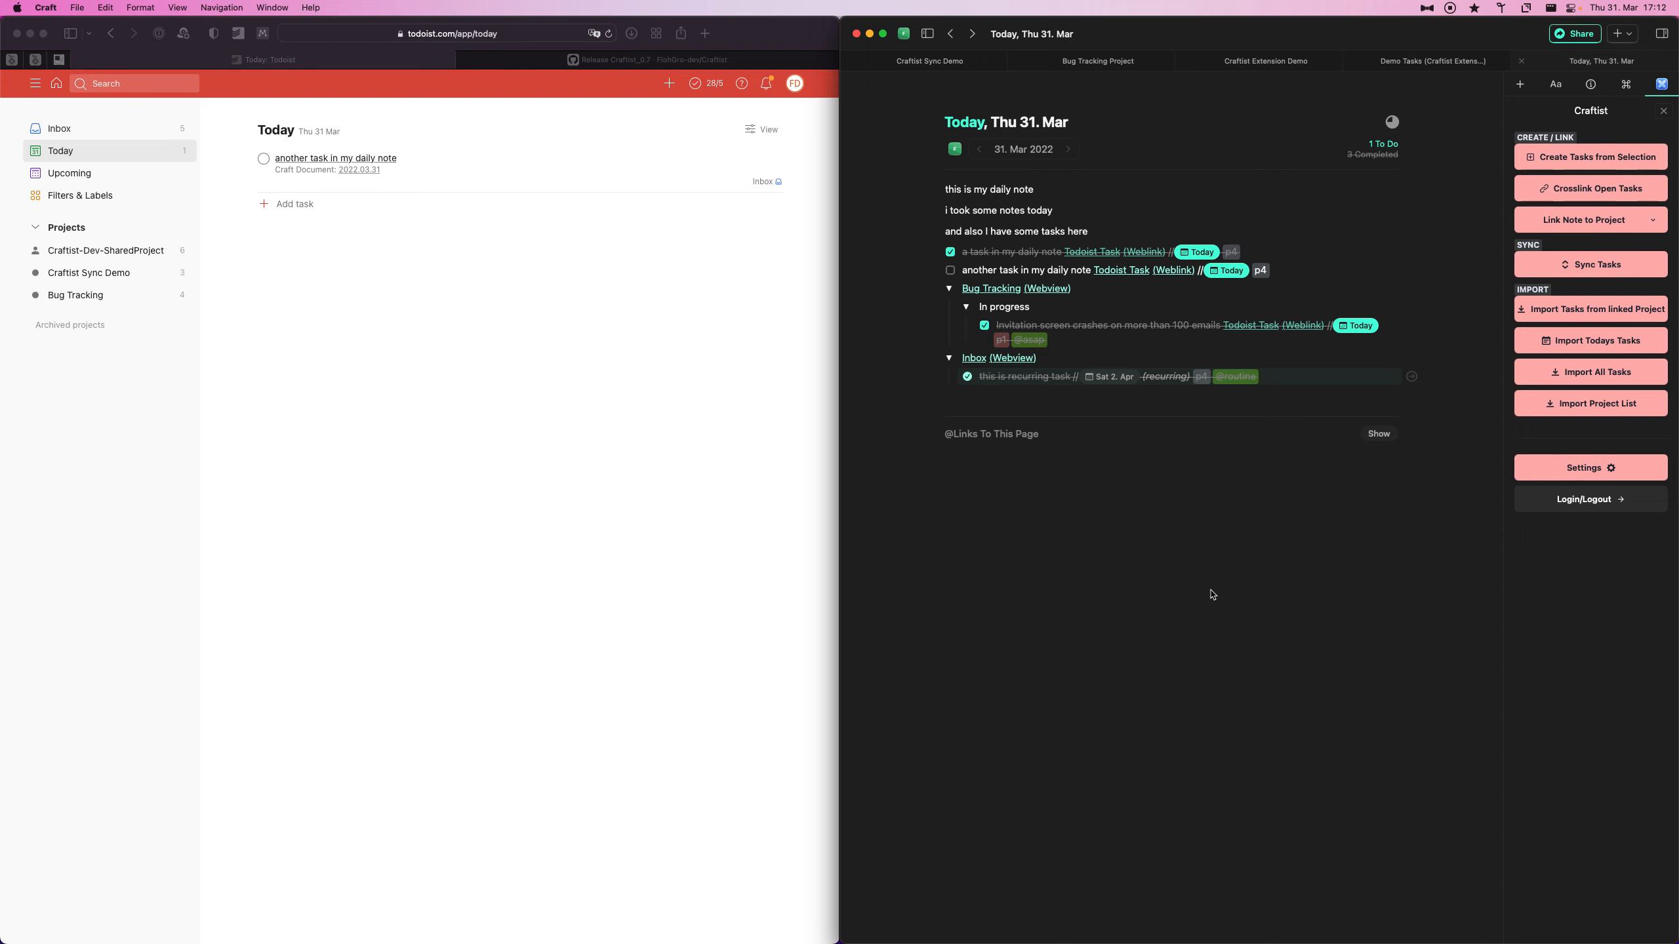
Enable the continuous task sync (beta) in the Craftist settings and close the settings.
left_click(1618, 462)
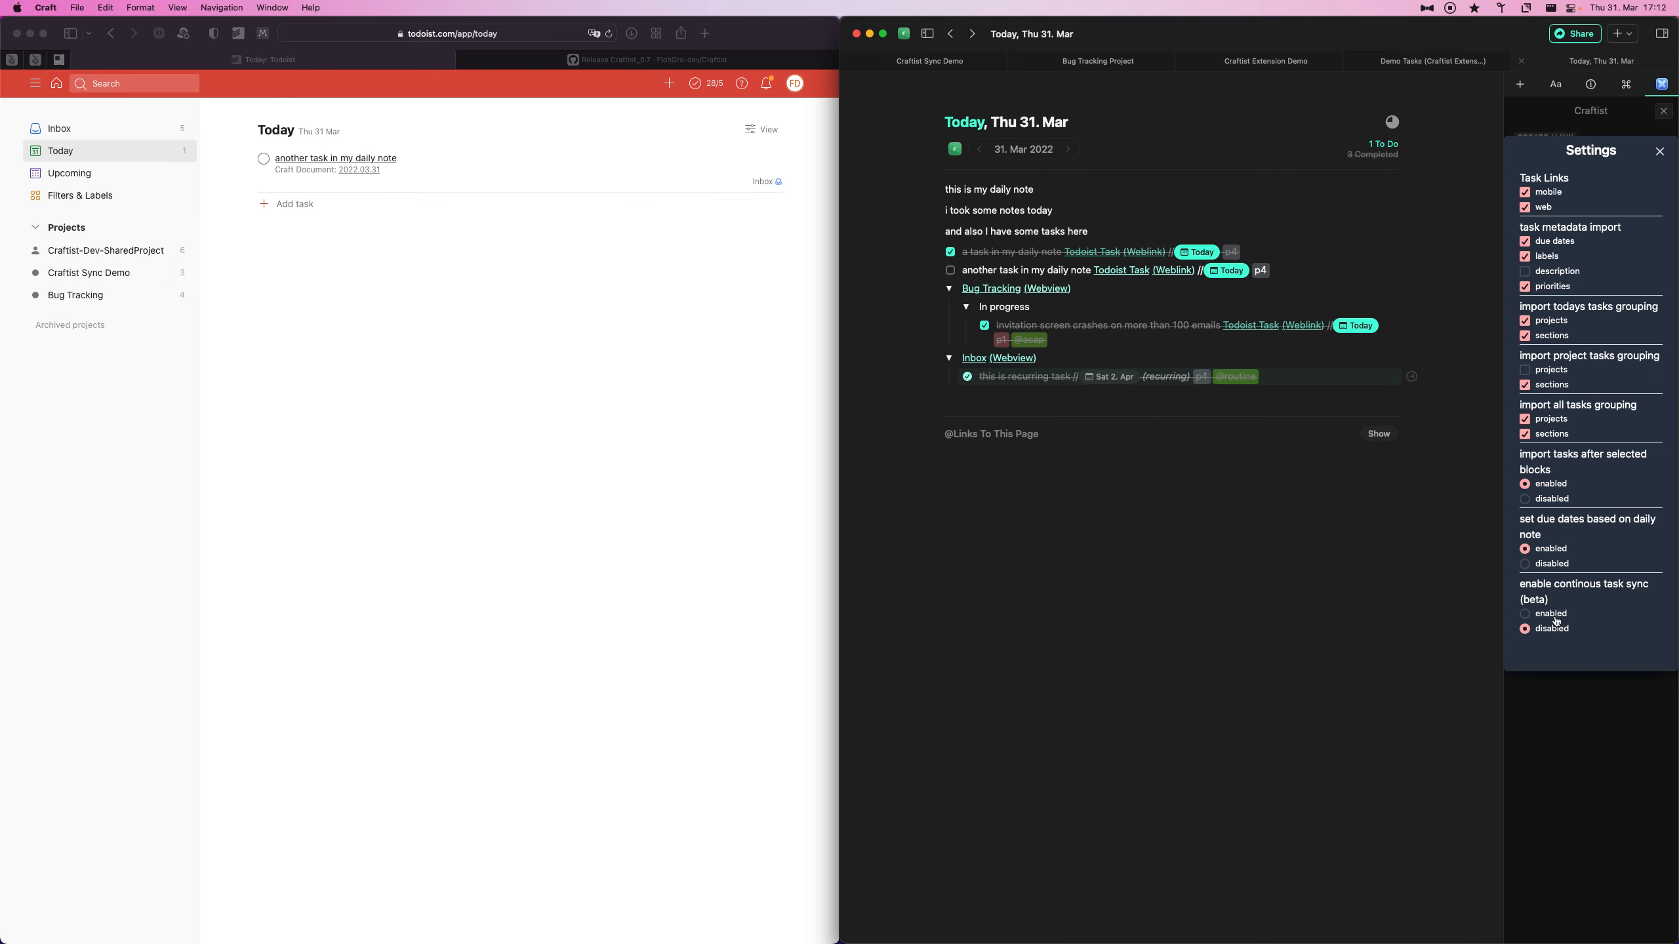
left_click(1556, 615)
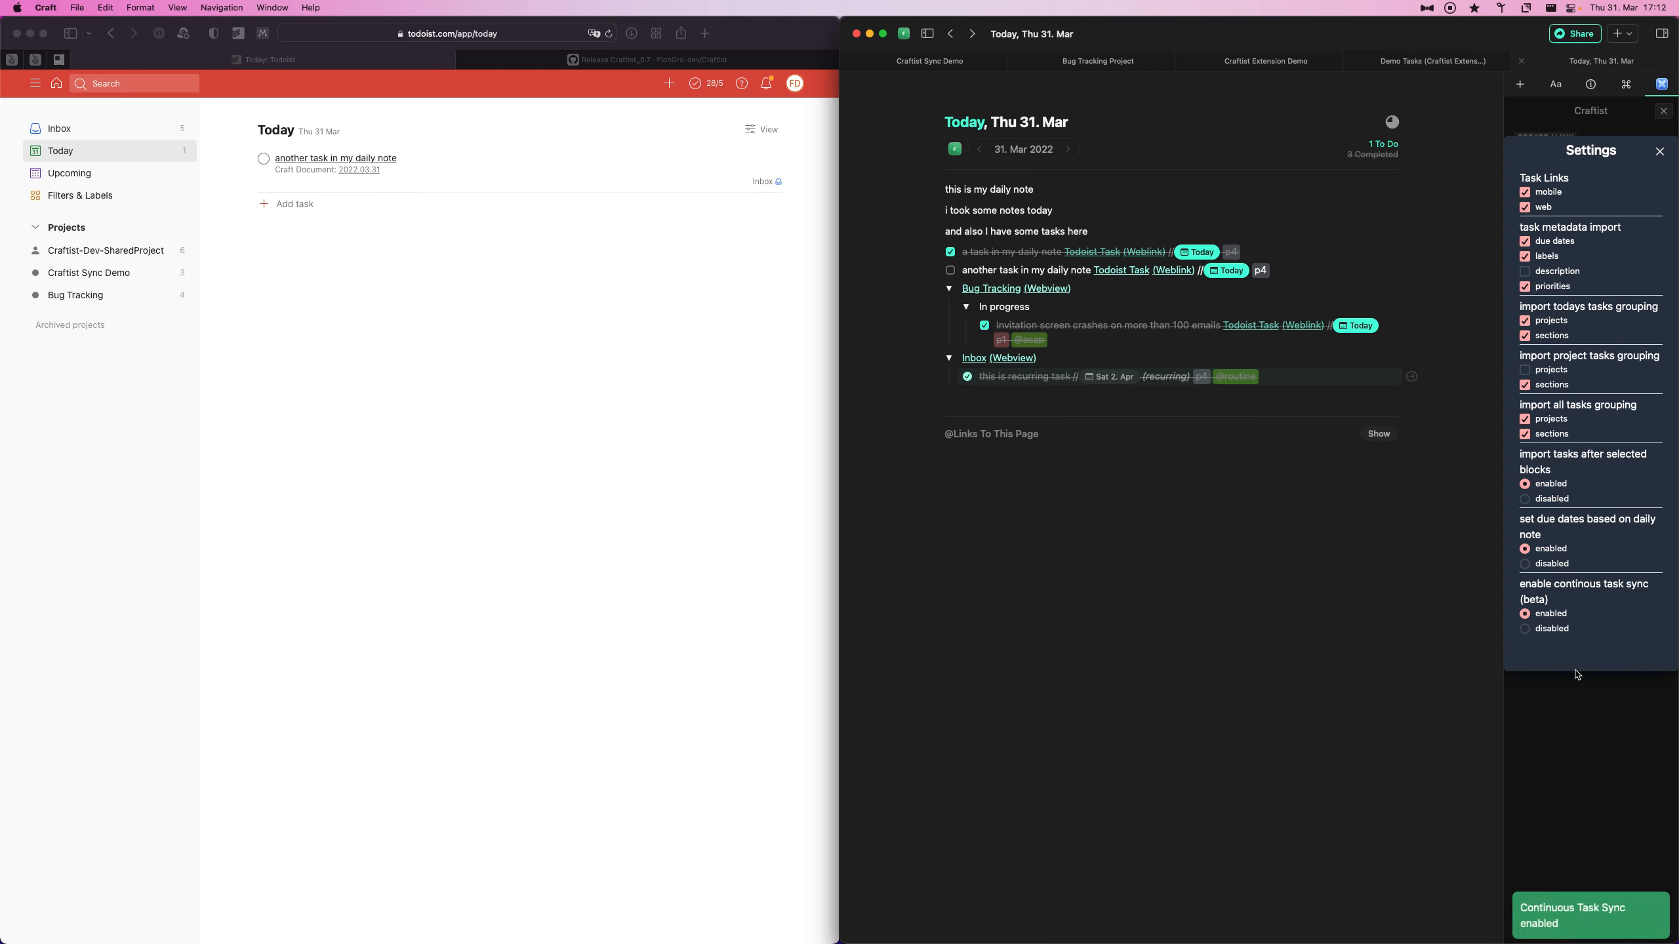
left_click(1602, 716)
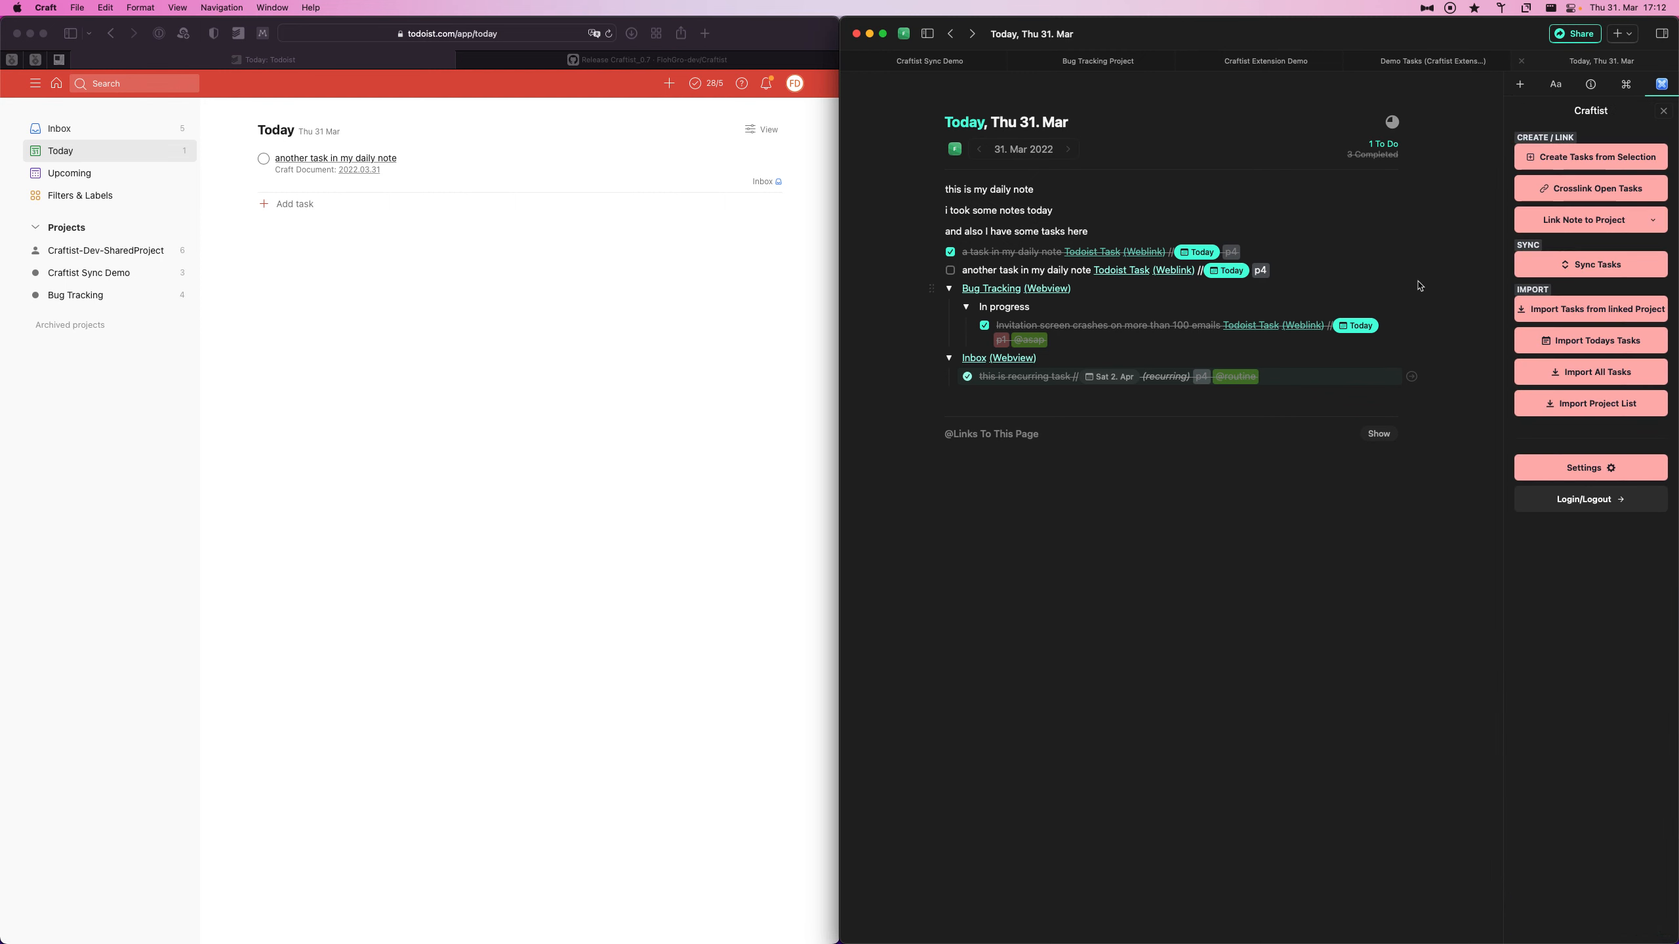
Open the Bug Tracking Project note in Craft and the matching Bug Tracking project in Todoist.
left_click(1099, 64)
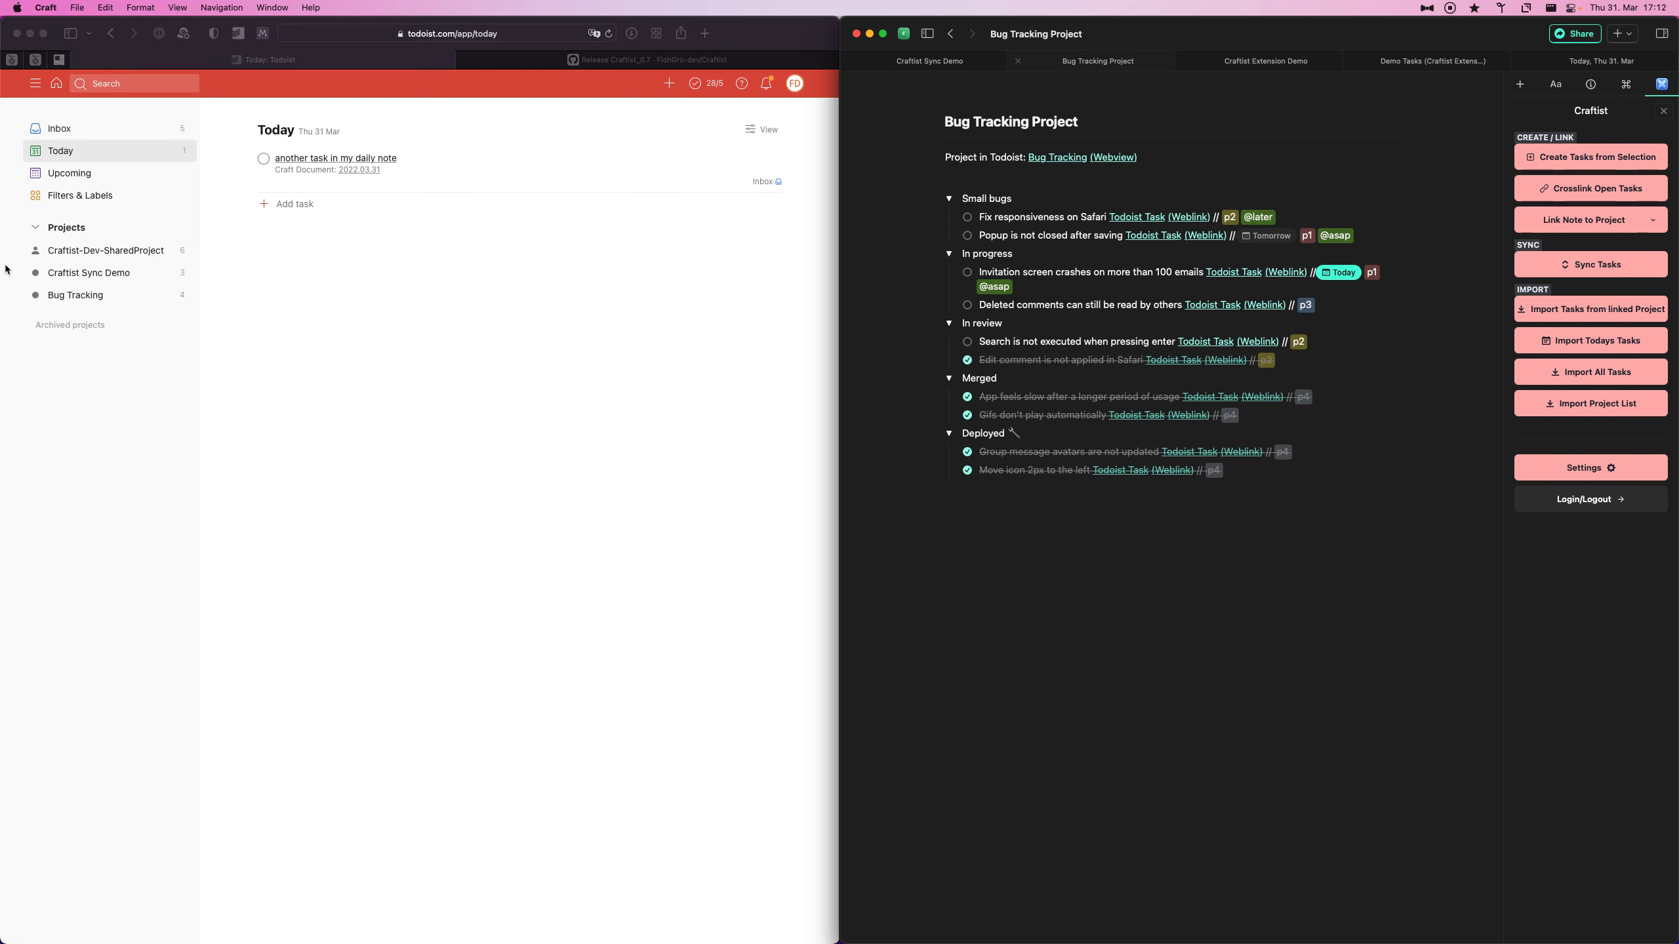
left_click(75, 295)
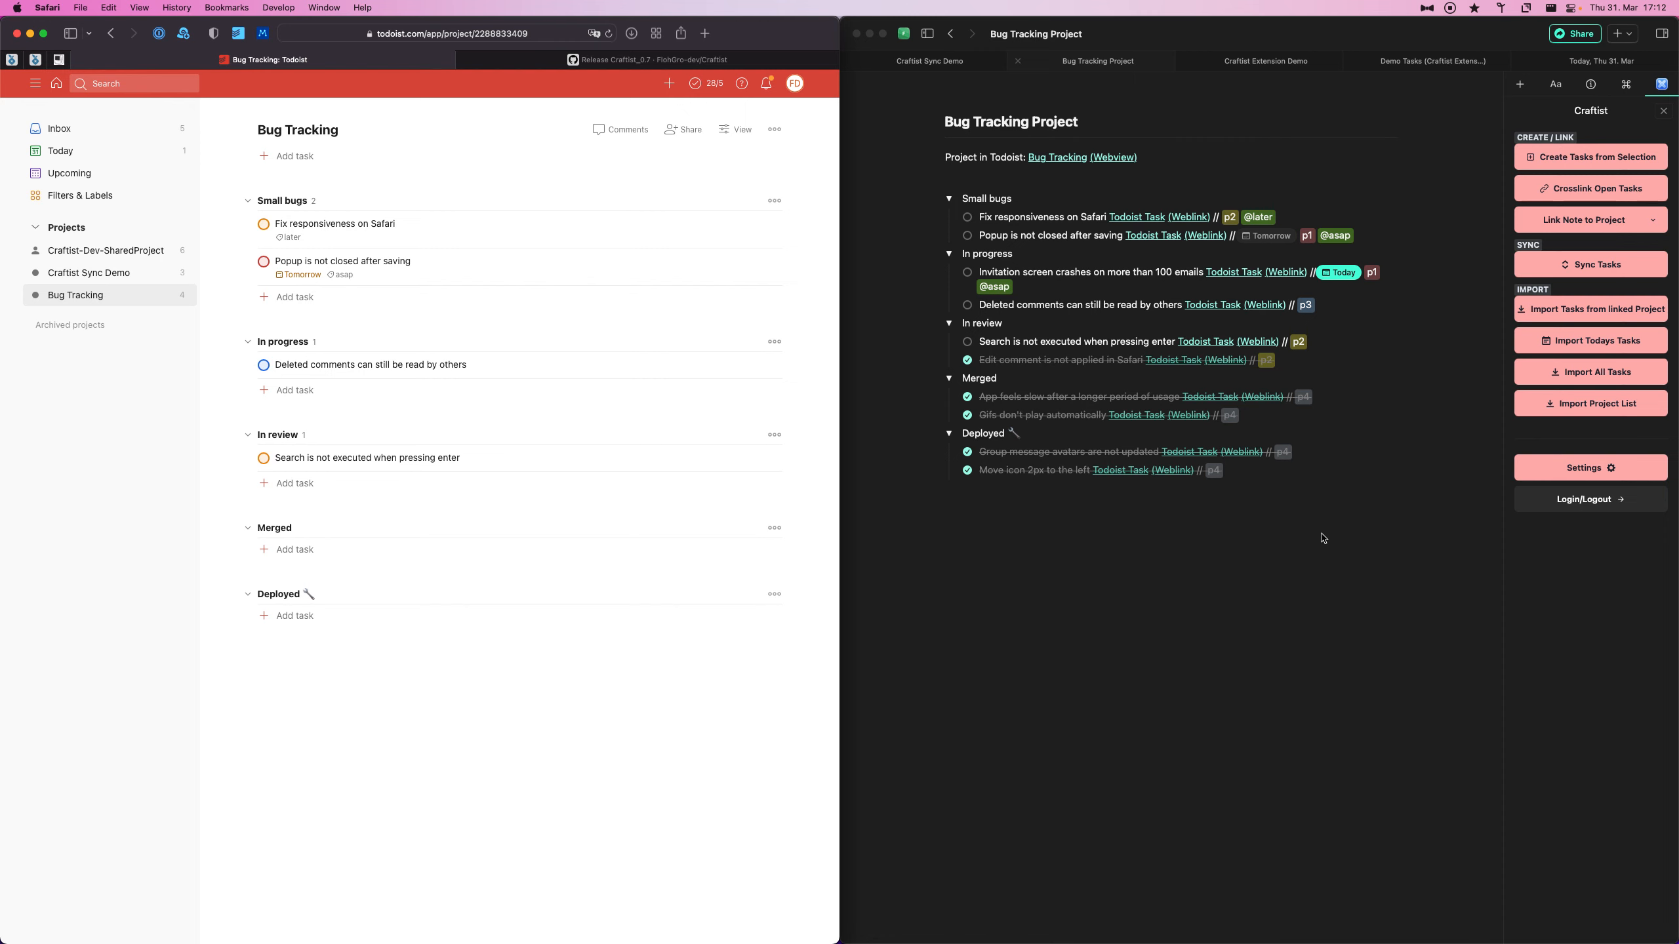
left_click(1643, 268)
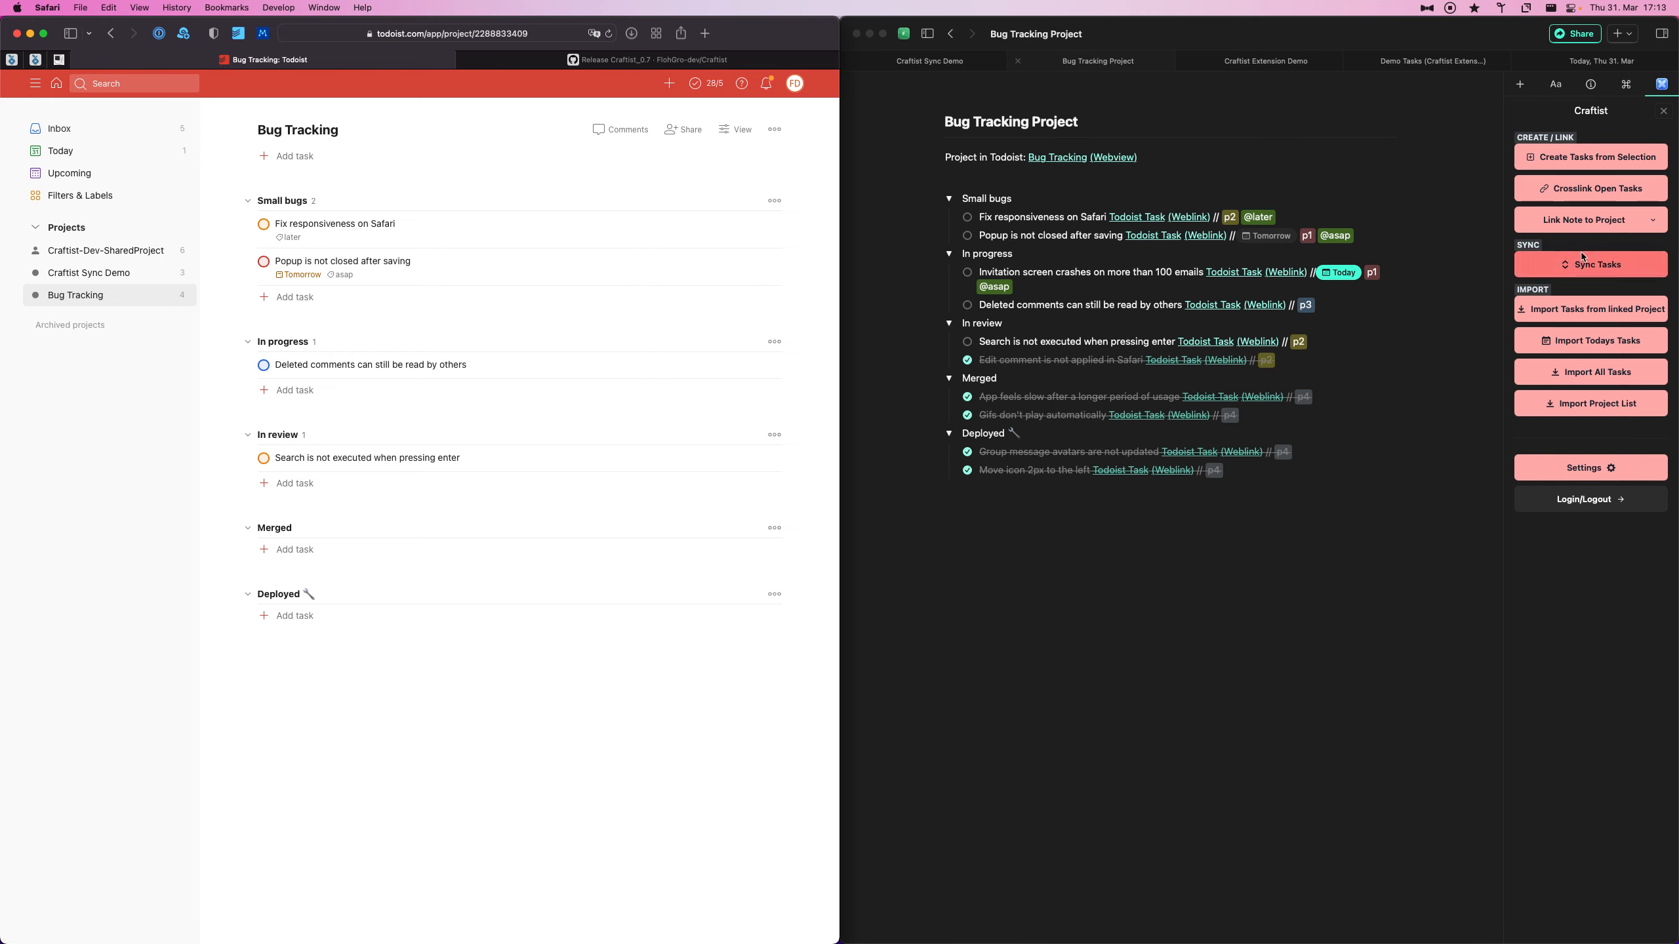
Review the "Contiuous Task Sync (beta)" discussion in Craftist's GitHub repository and return to the Todoist project.
left_click(648, 59)
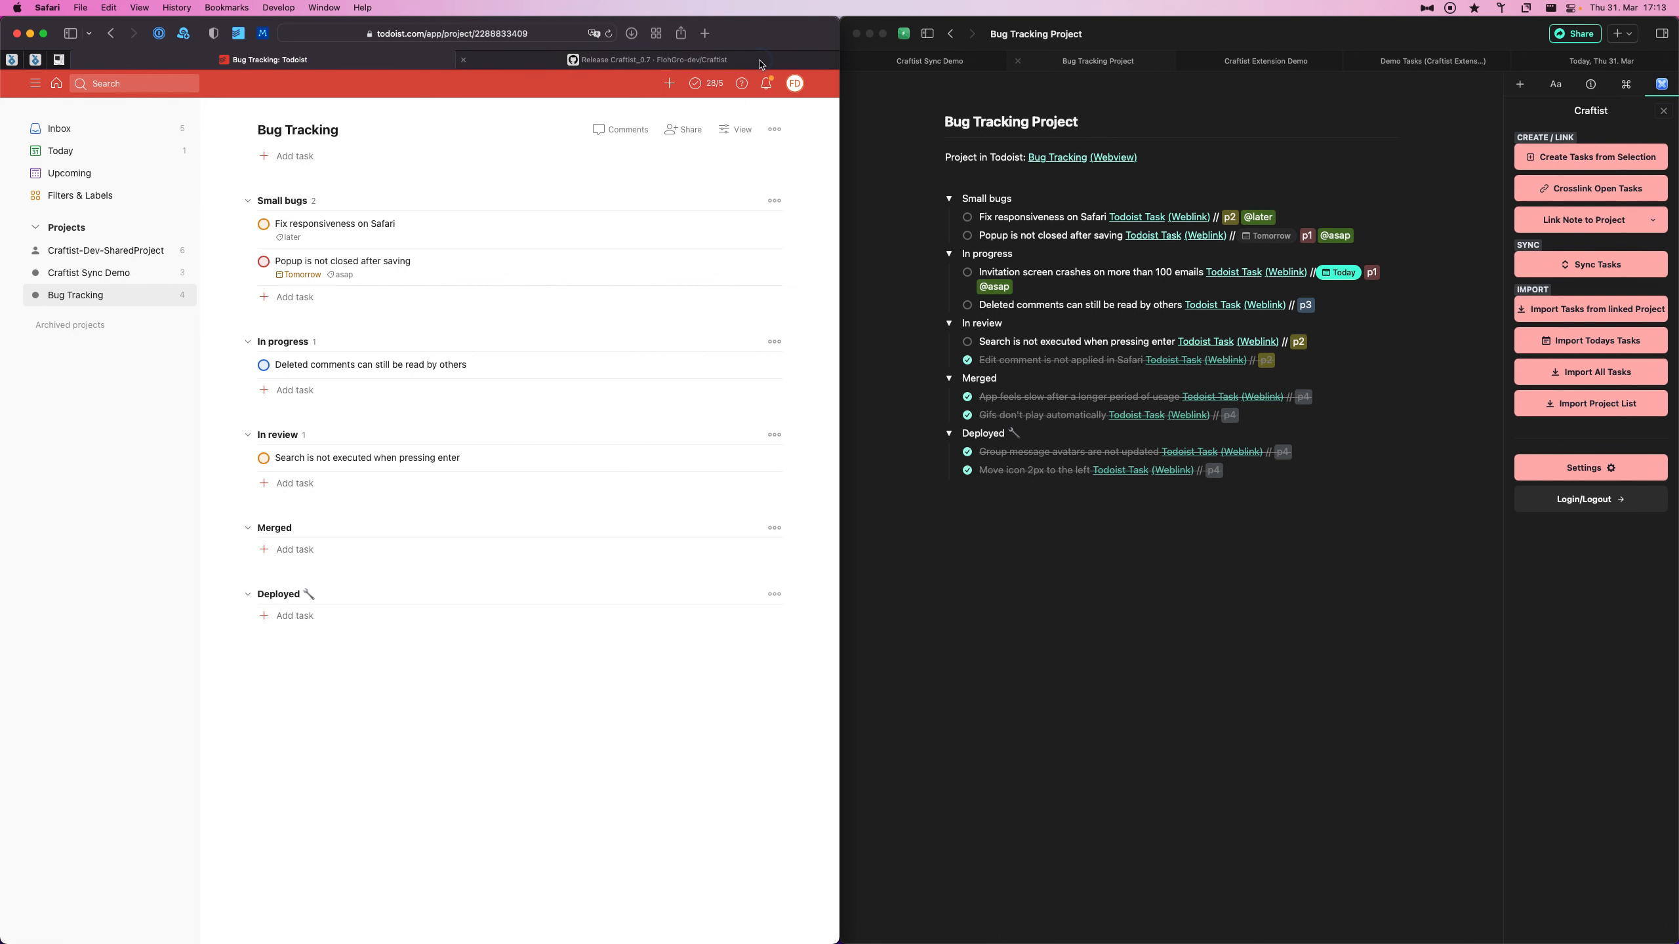
left_click(298, 170)
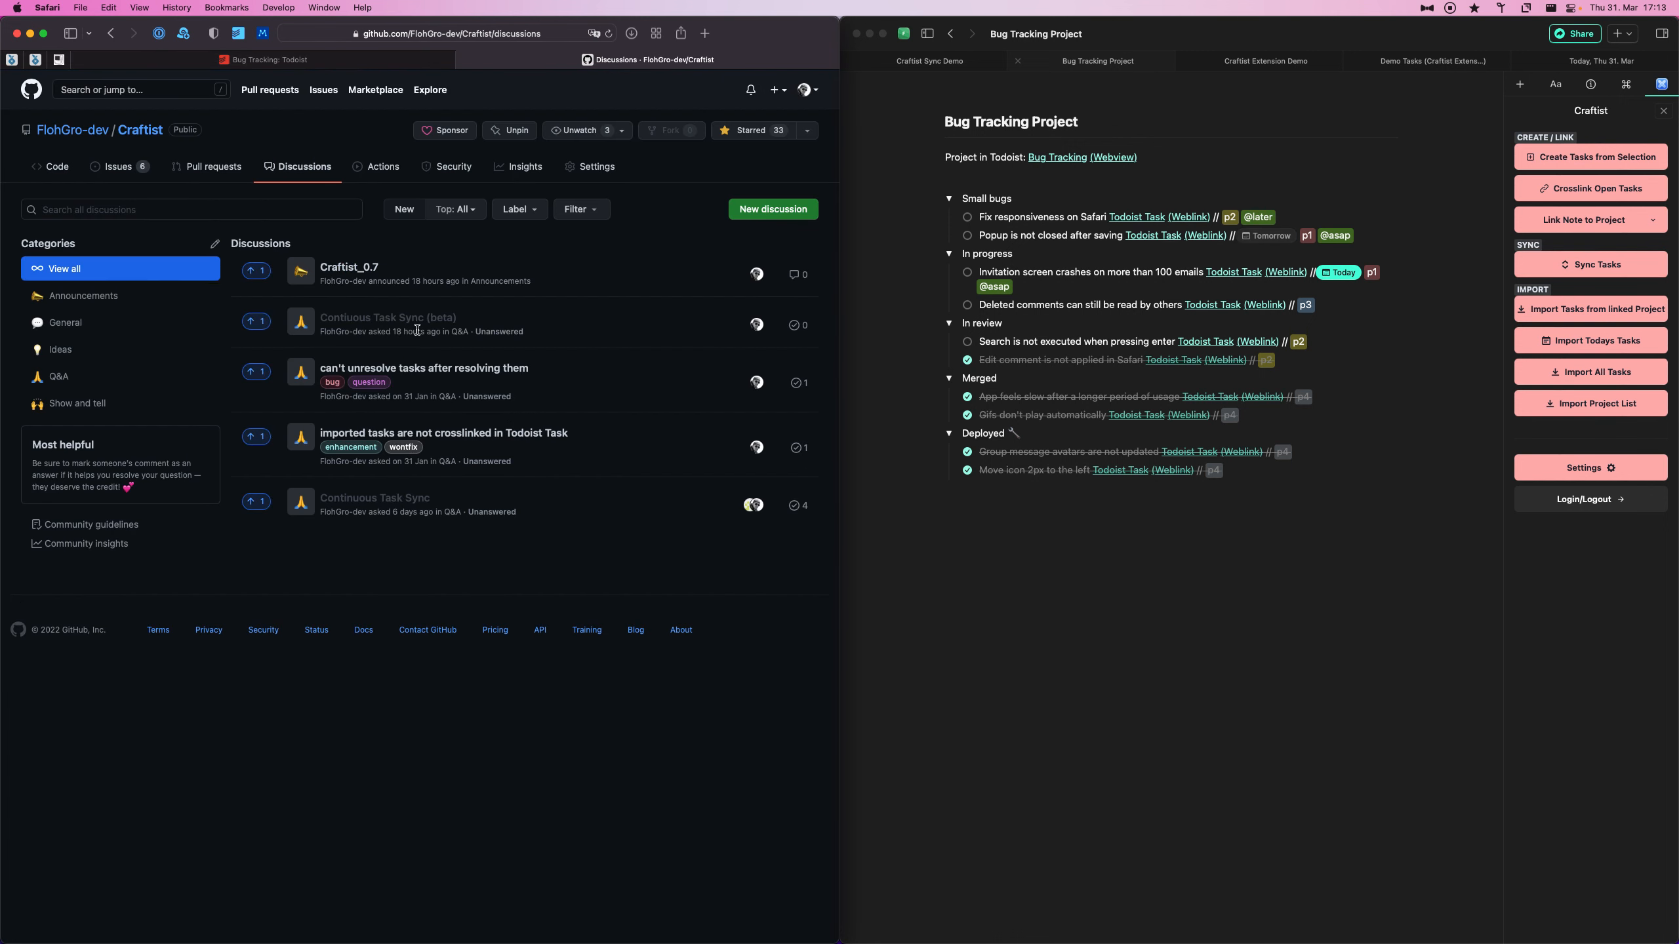
left_click(429, 324)
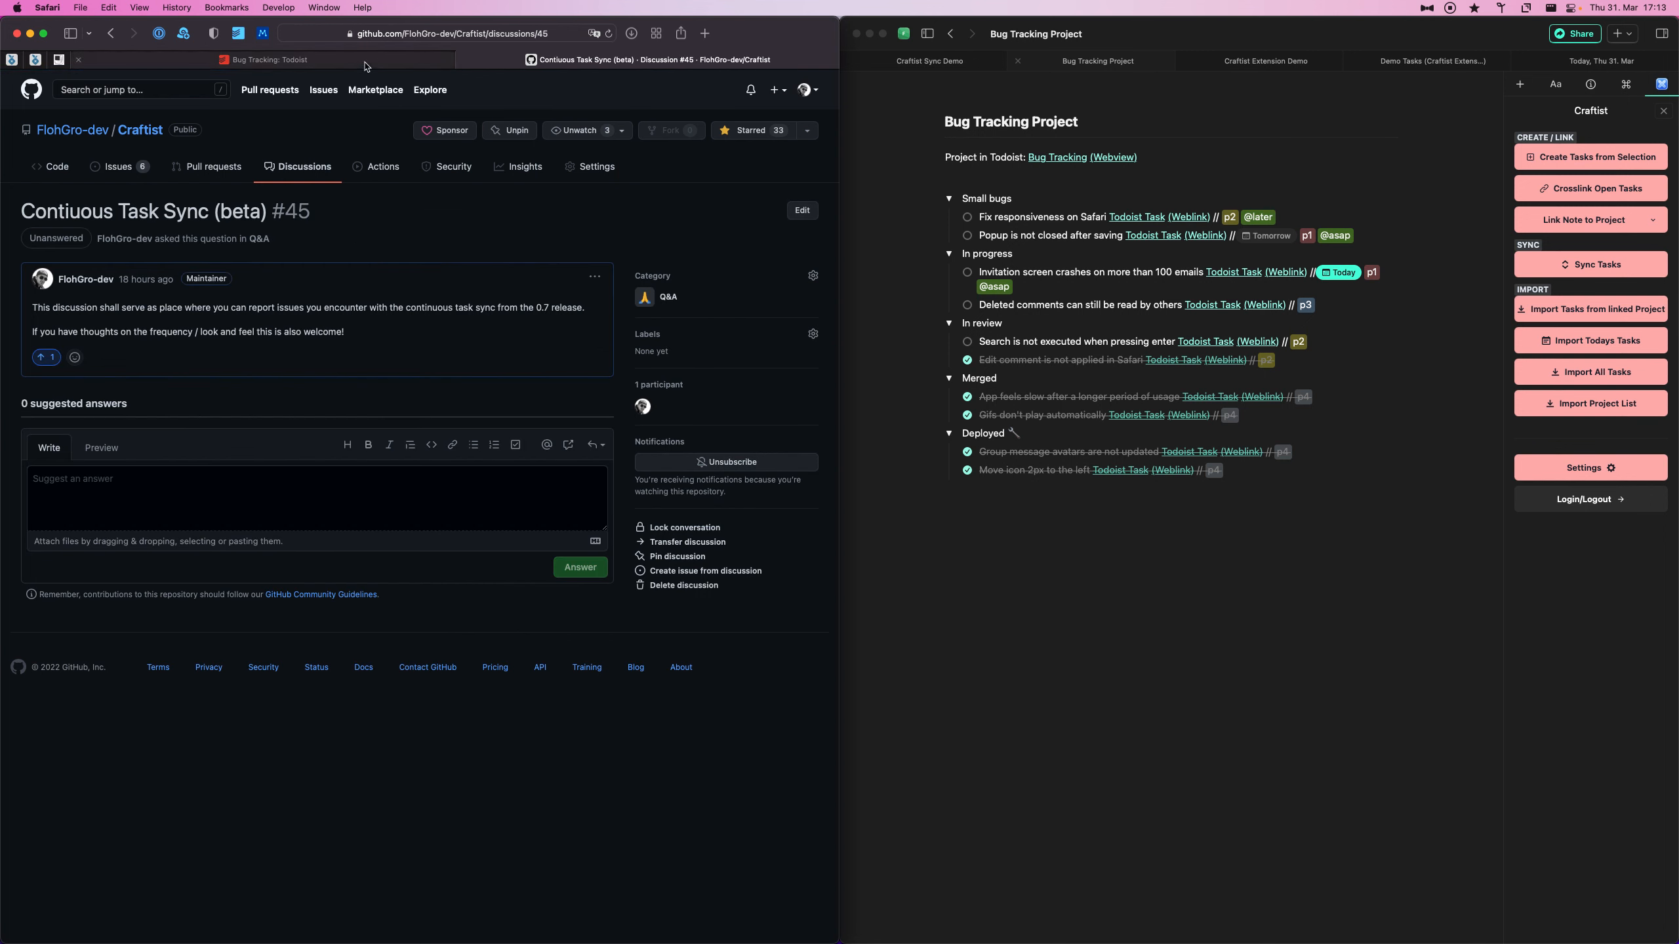
mouse_move(365, 66)
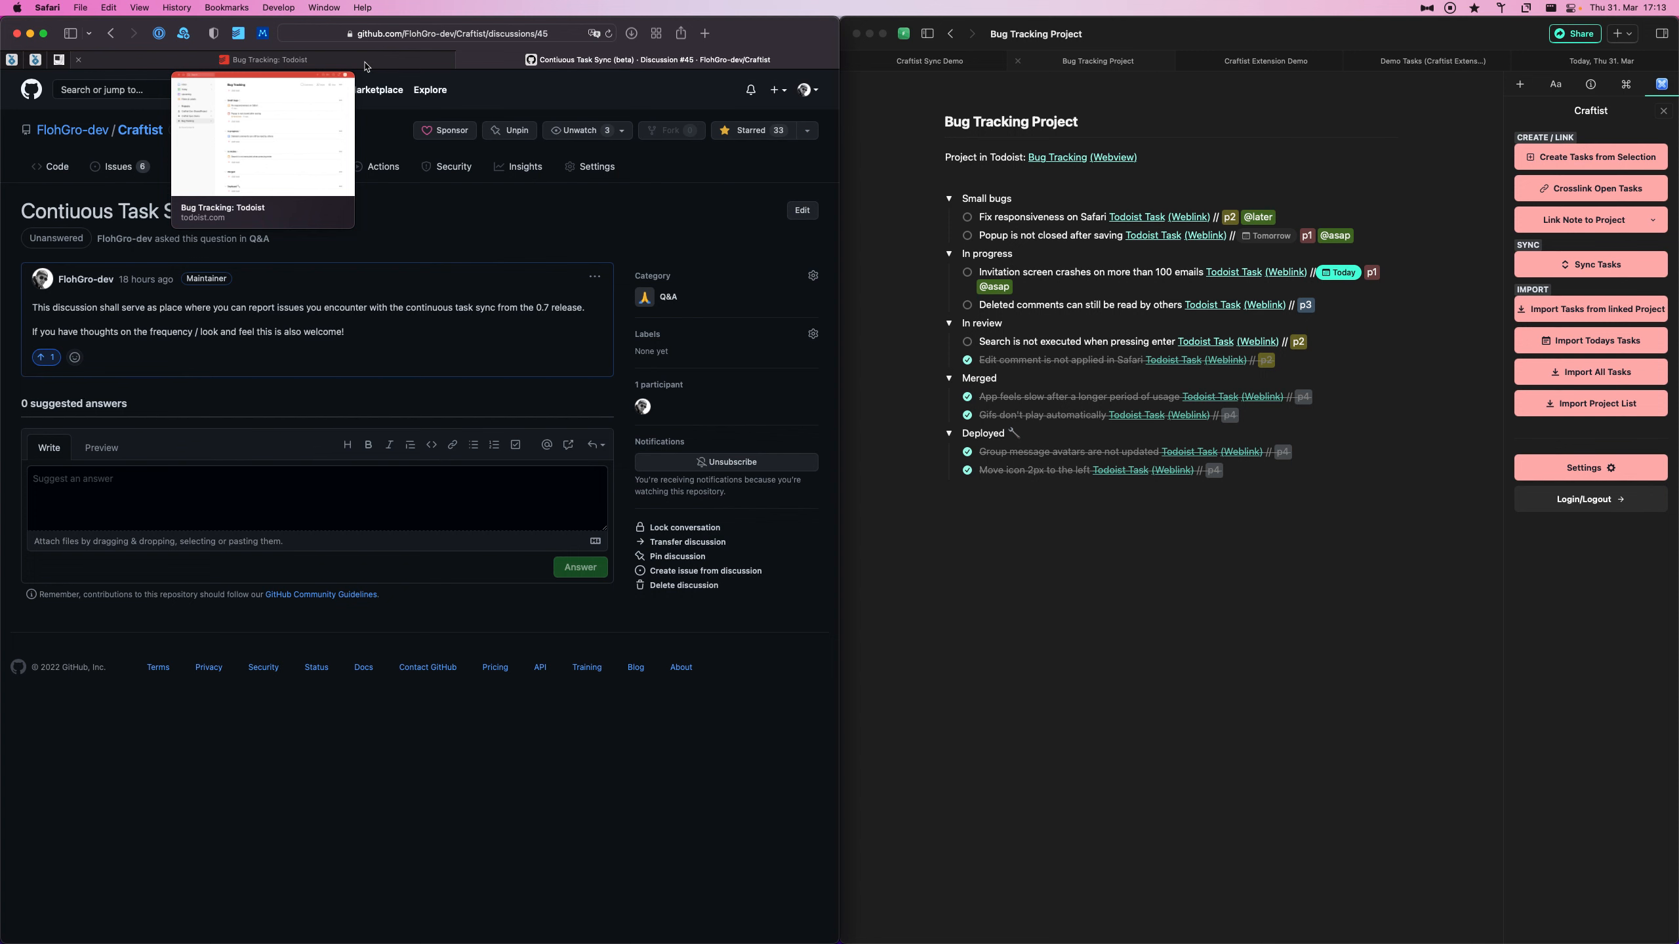
left_click(366, 65)
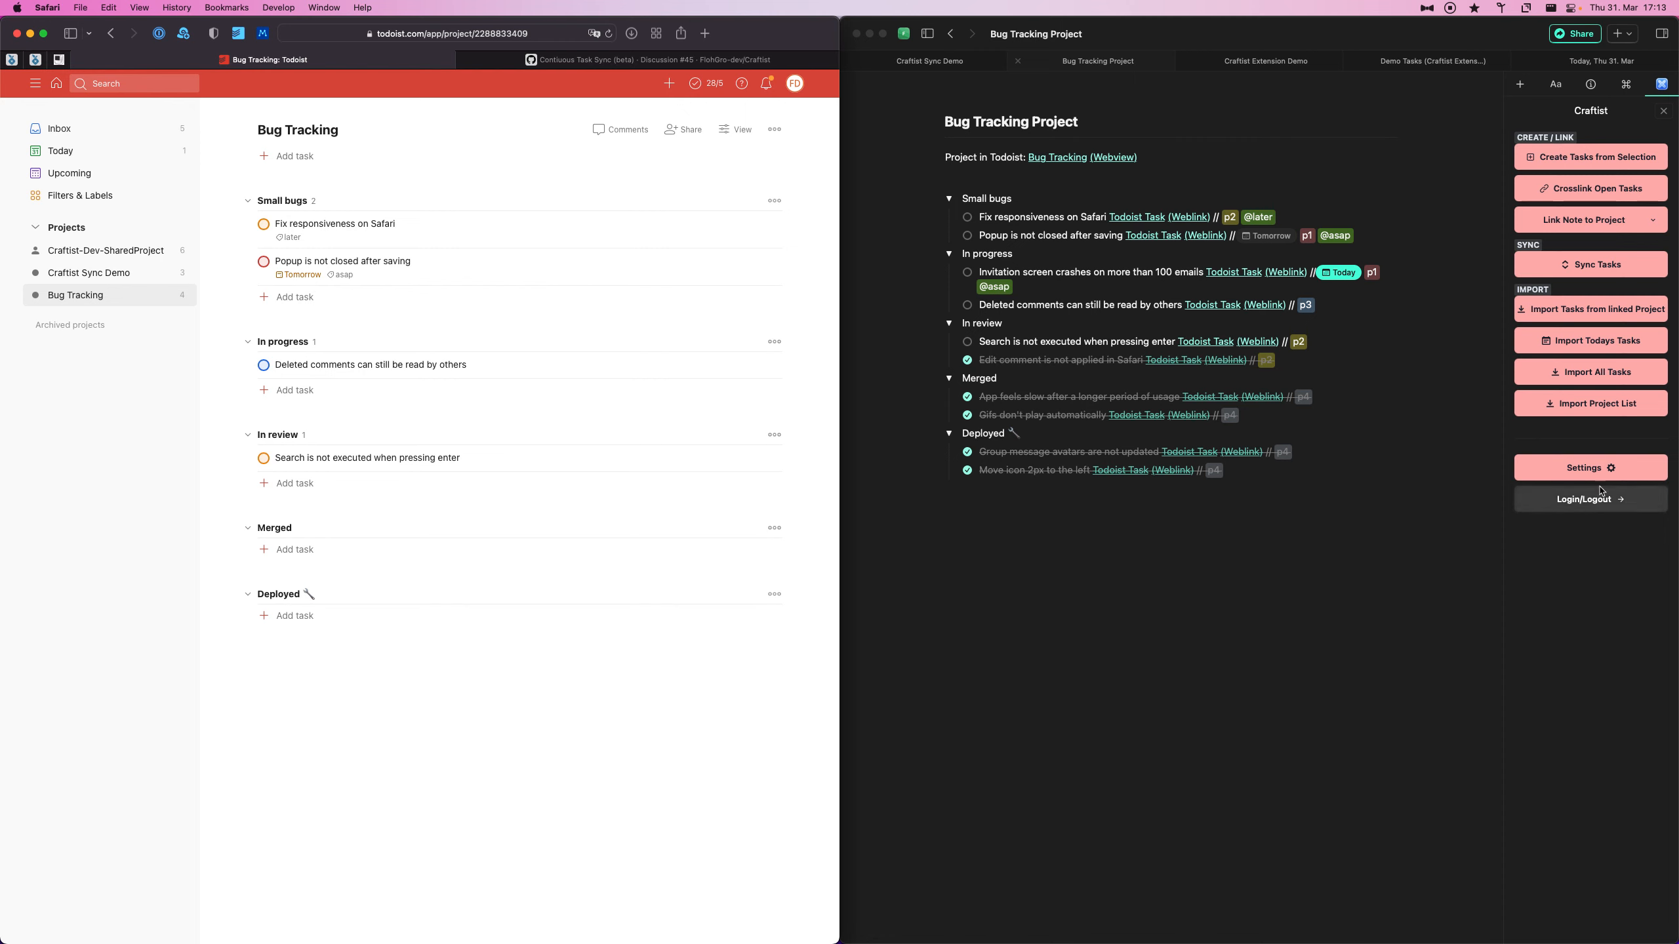
Sync the Bug Tracking Project note with Todoist, and complete "Fix responsiveness on Safari" in the note.
left_click(1600, 277)
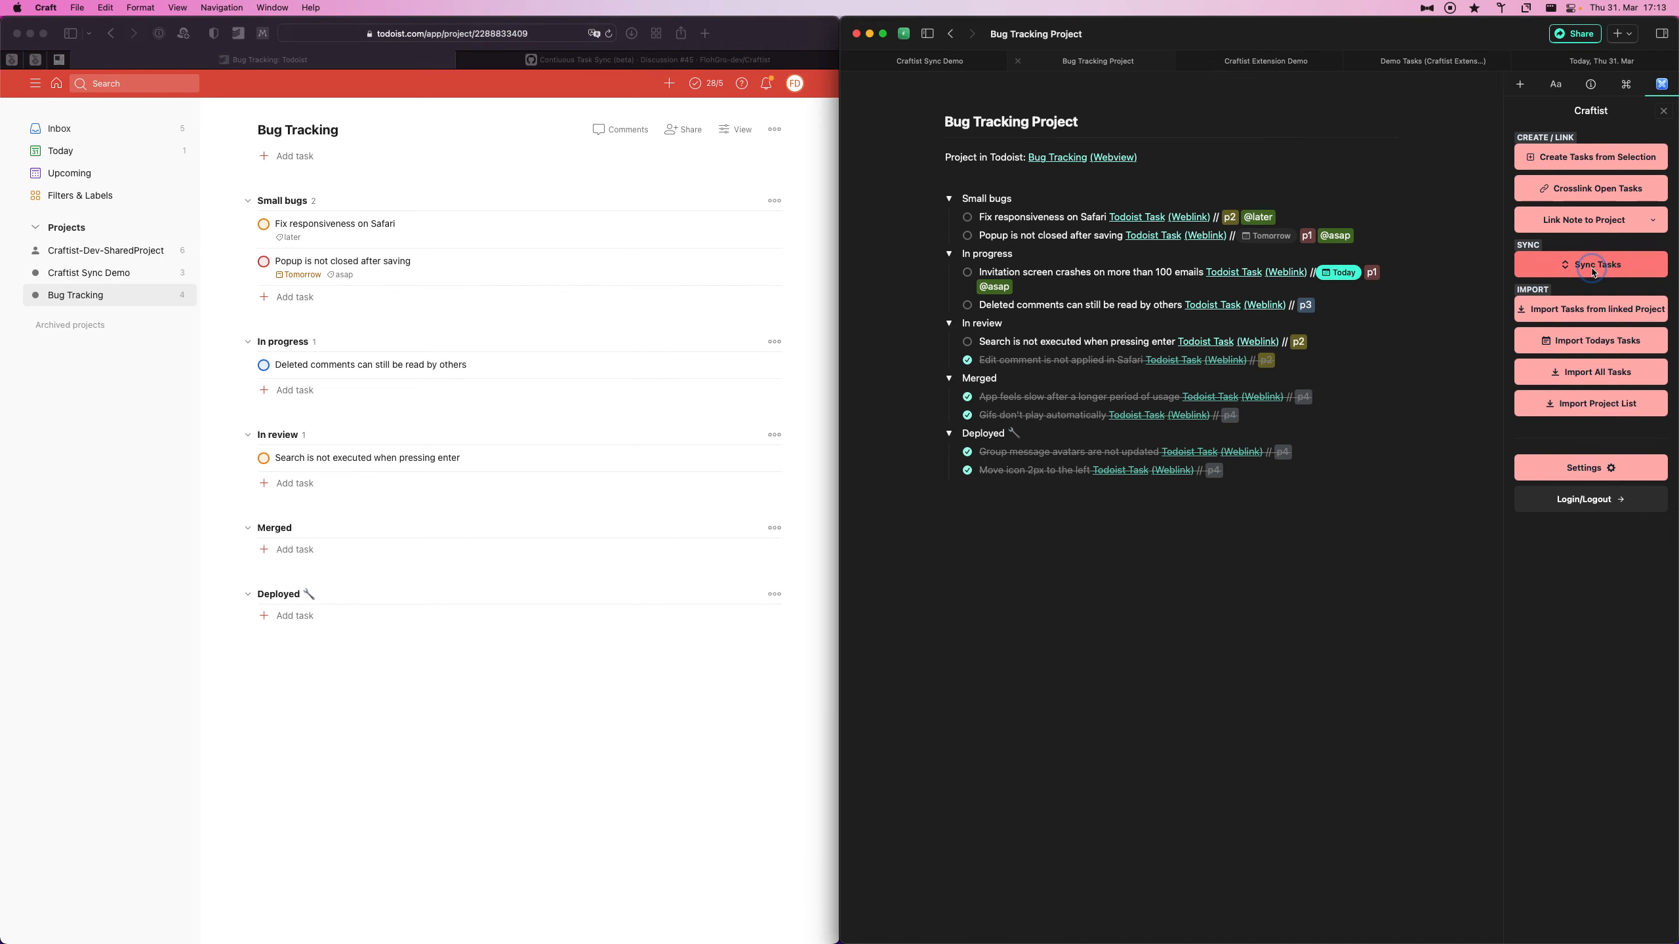
left_click(1601, 279)
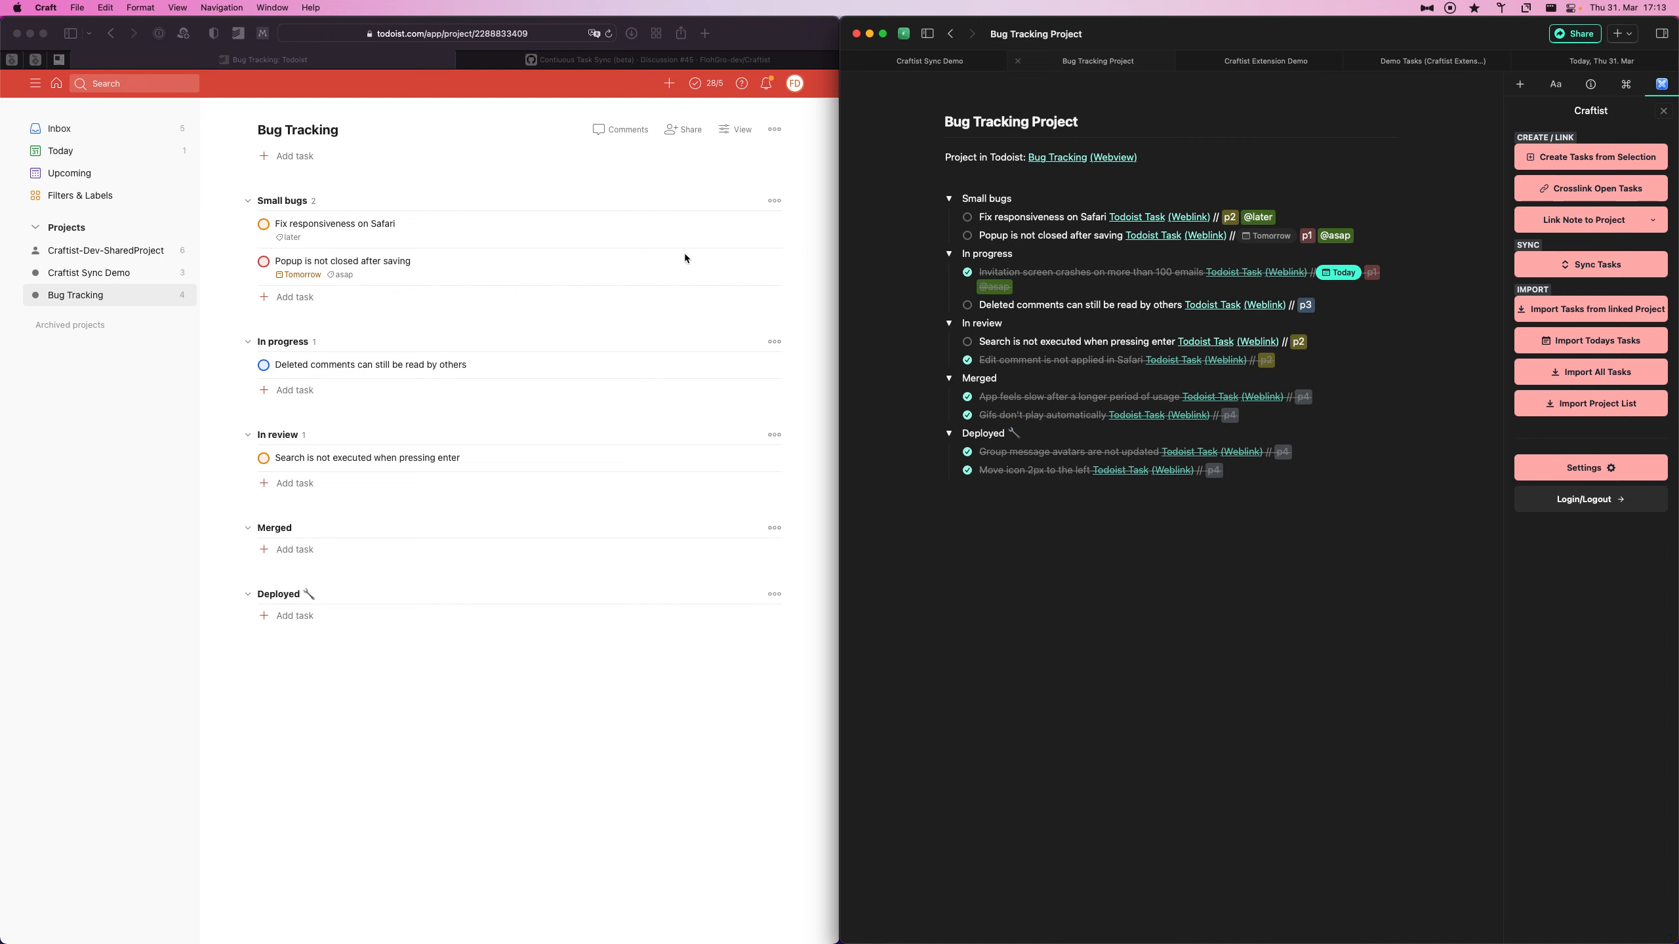
left_click(966, 218)
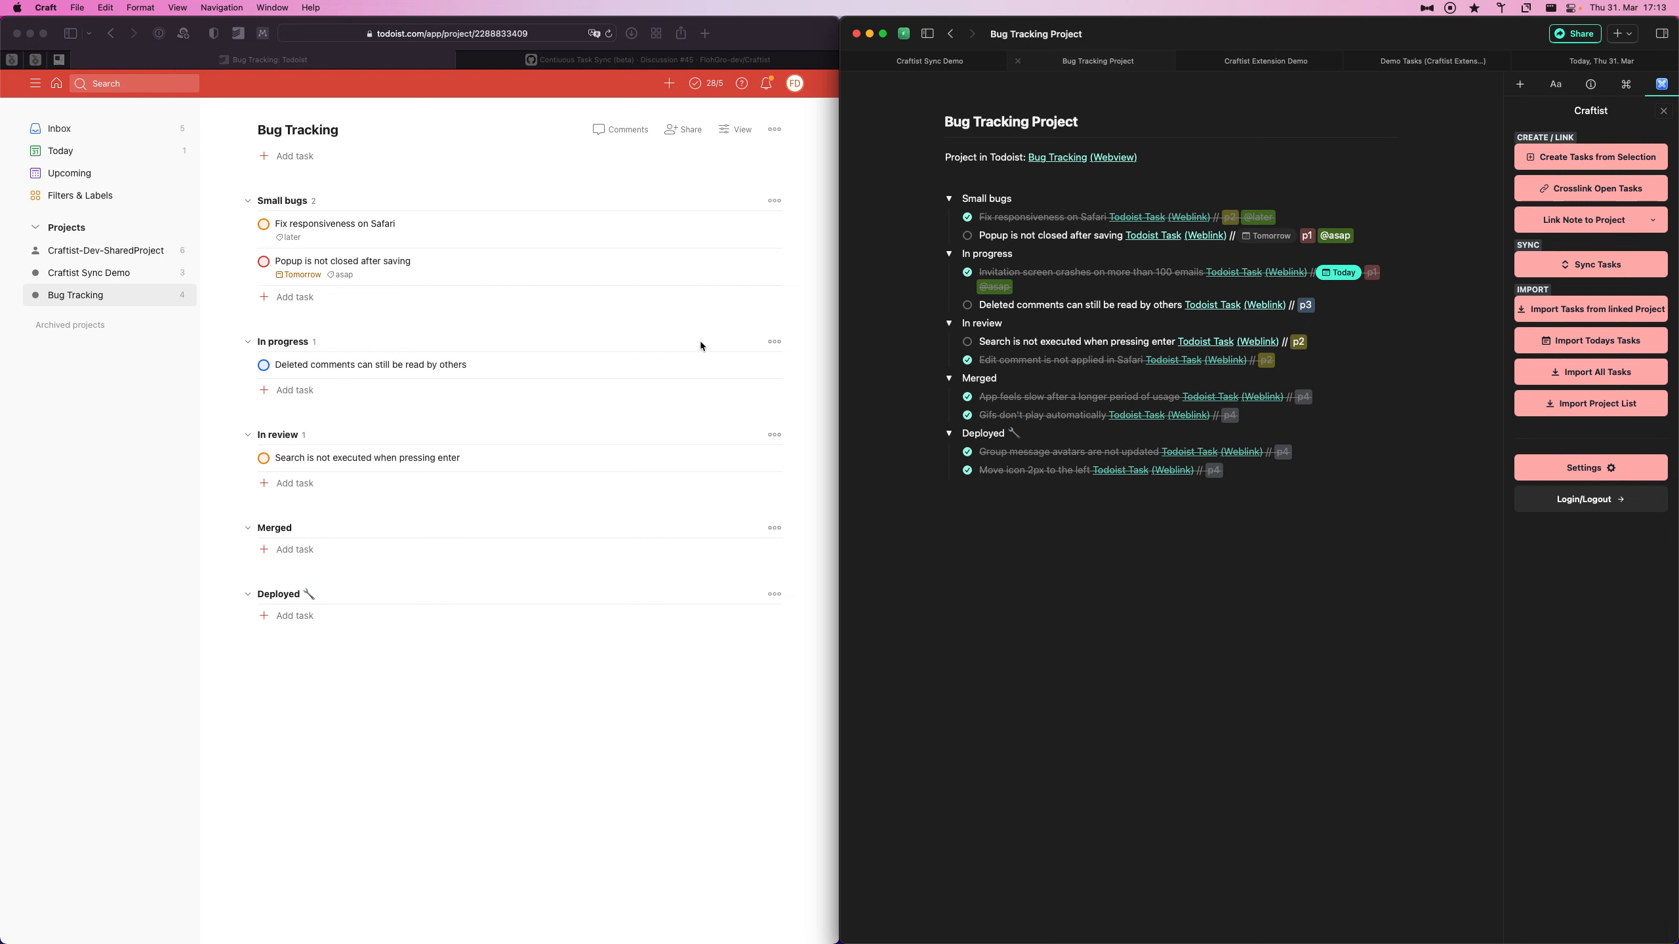
Complete "Deleted comments can still be read by others" in Todoist, and sync the tasks from the Craft note.
left_click(263, 366)
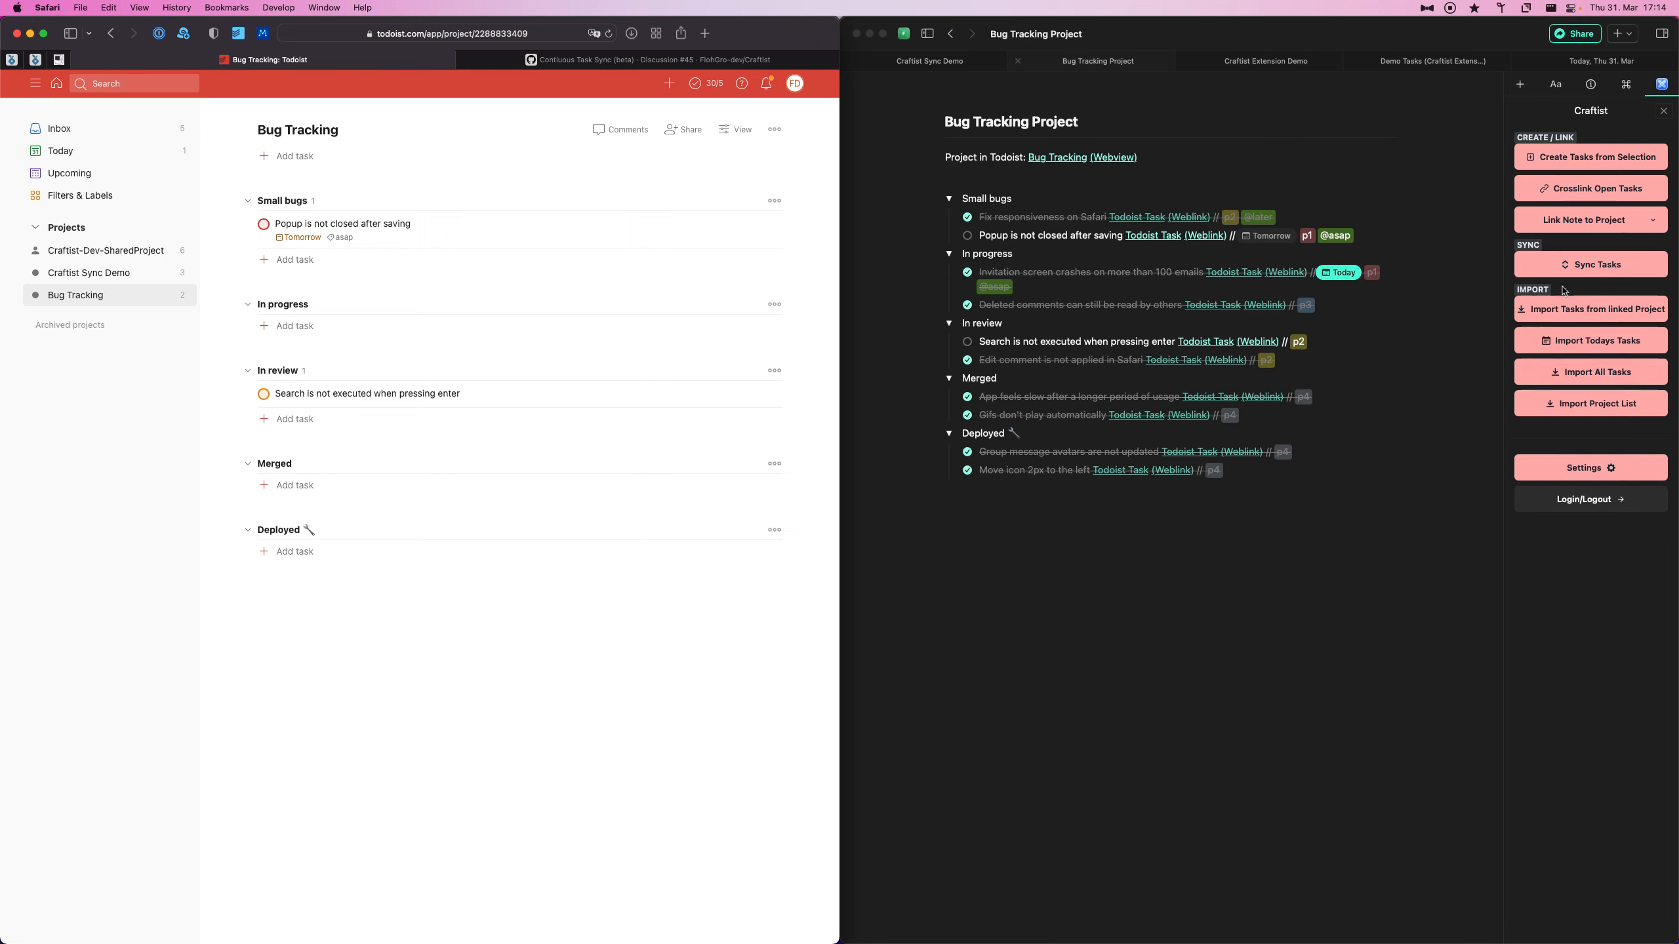
left_click(1603, 268)
left_click(1605, 270)
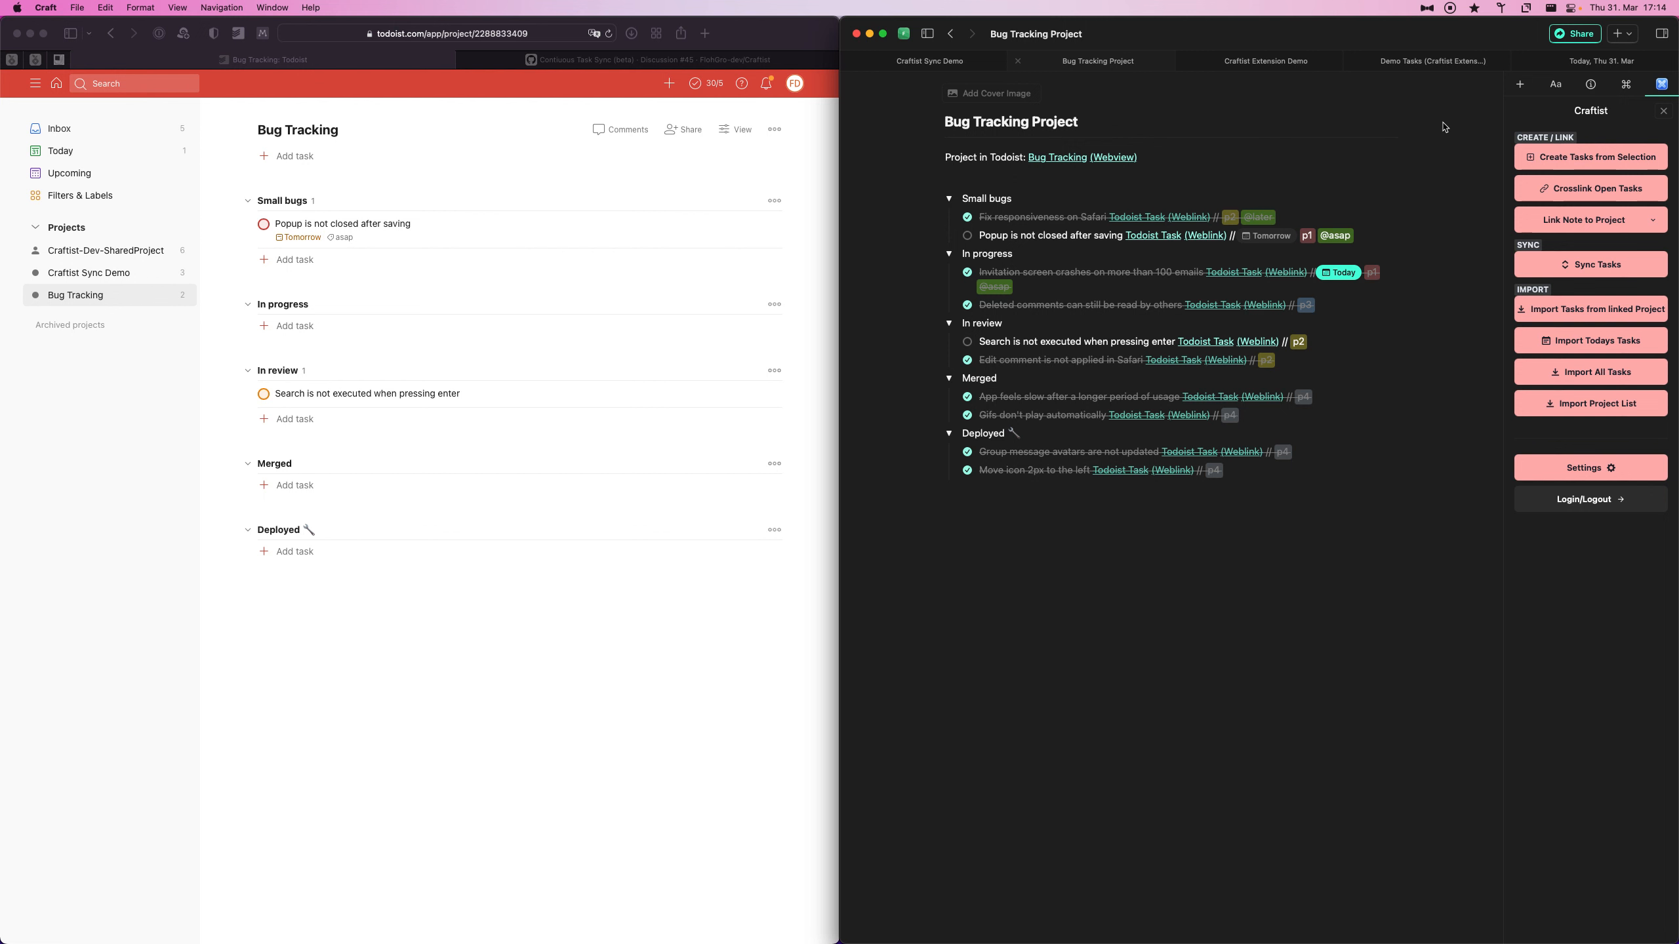
Switch back to the "Contiuous Task Sync (beta)" discussion on GitHub.
left_click(669, 61)
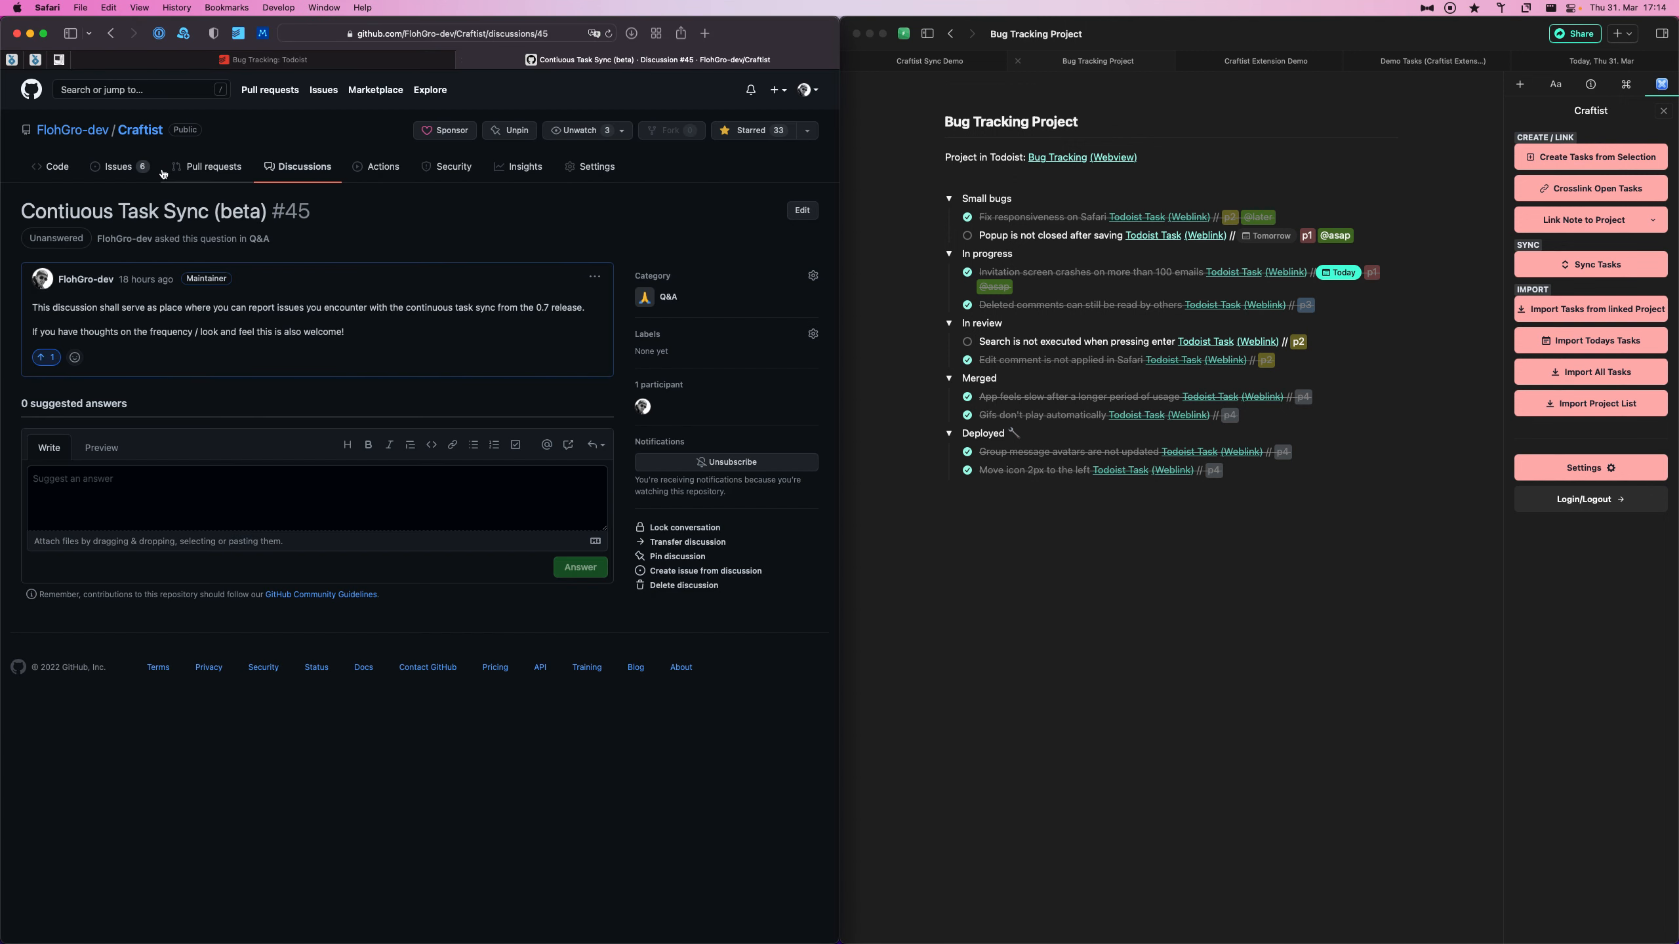